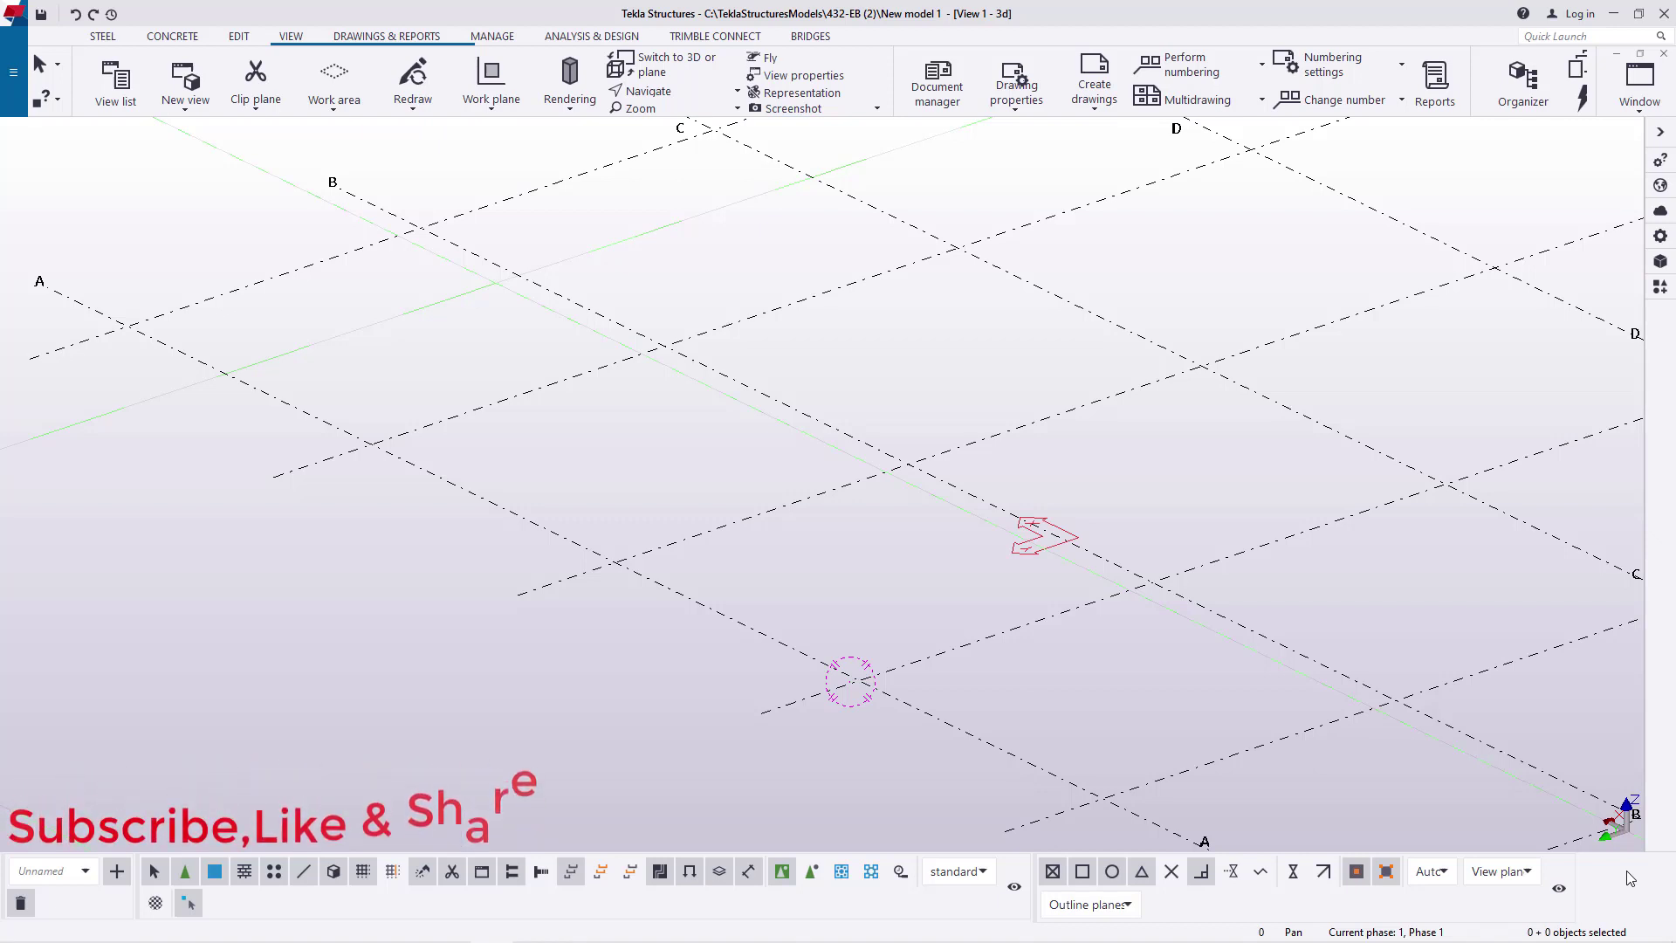
Open the Applications & components catalog and select the 'caste' search text to show Castellated_Beam
click(1661, 288)
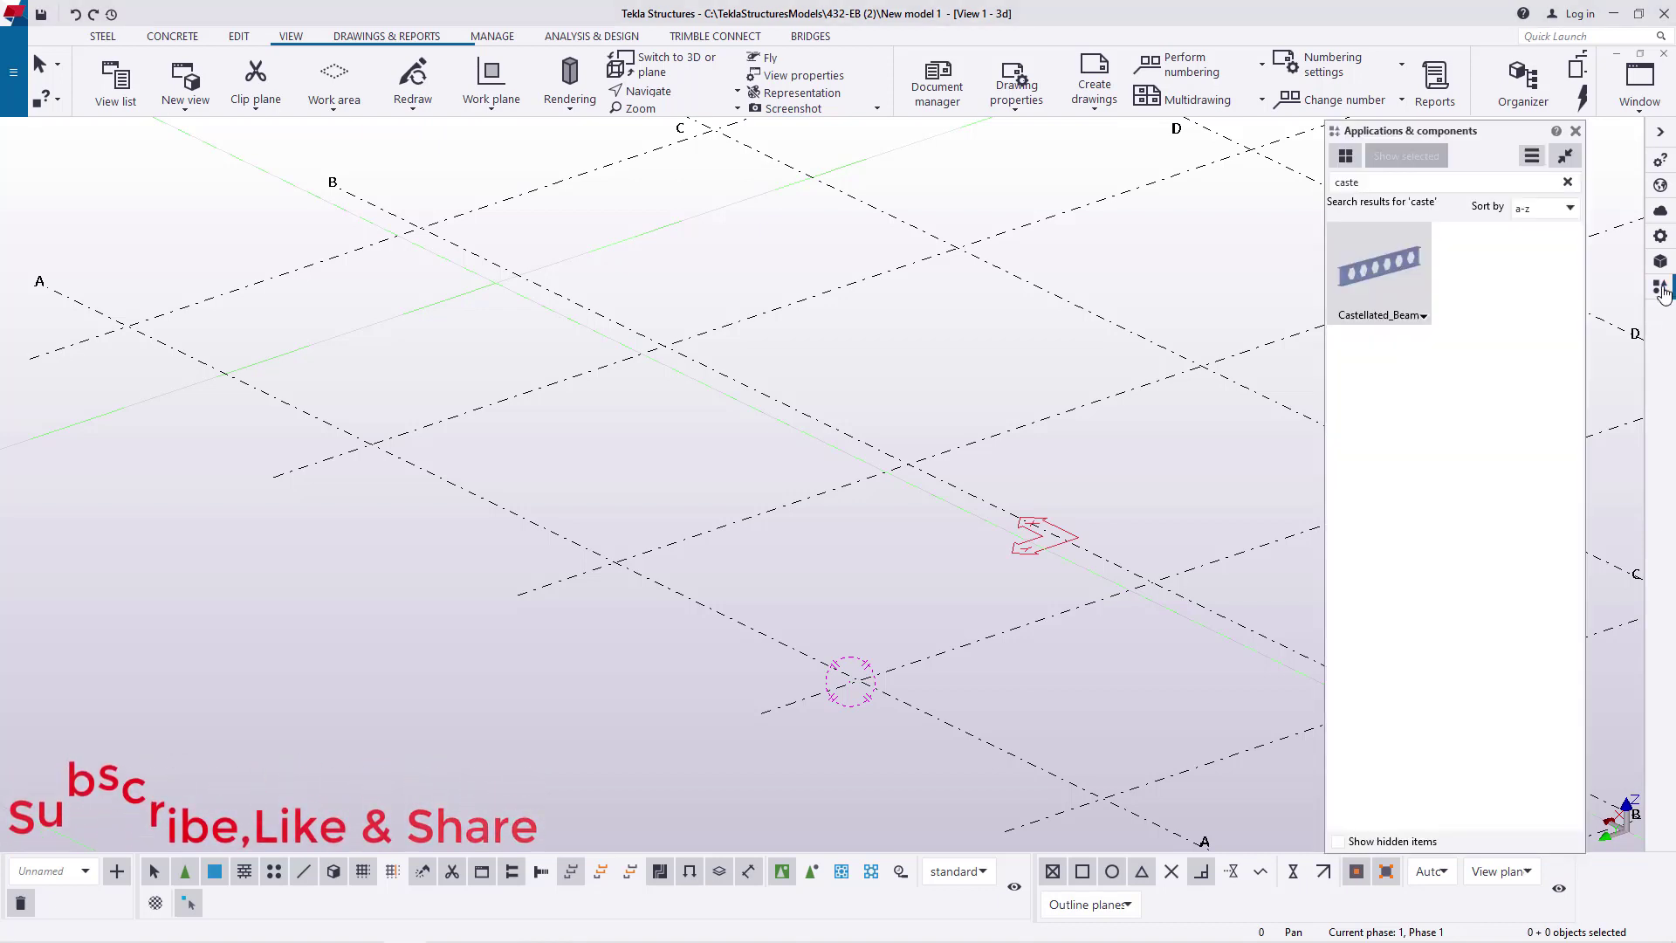
click(1361, 183)
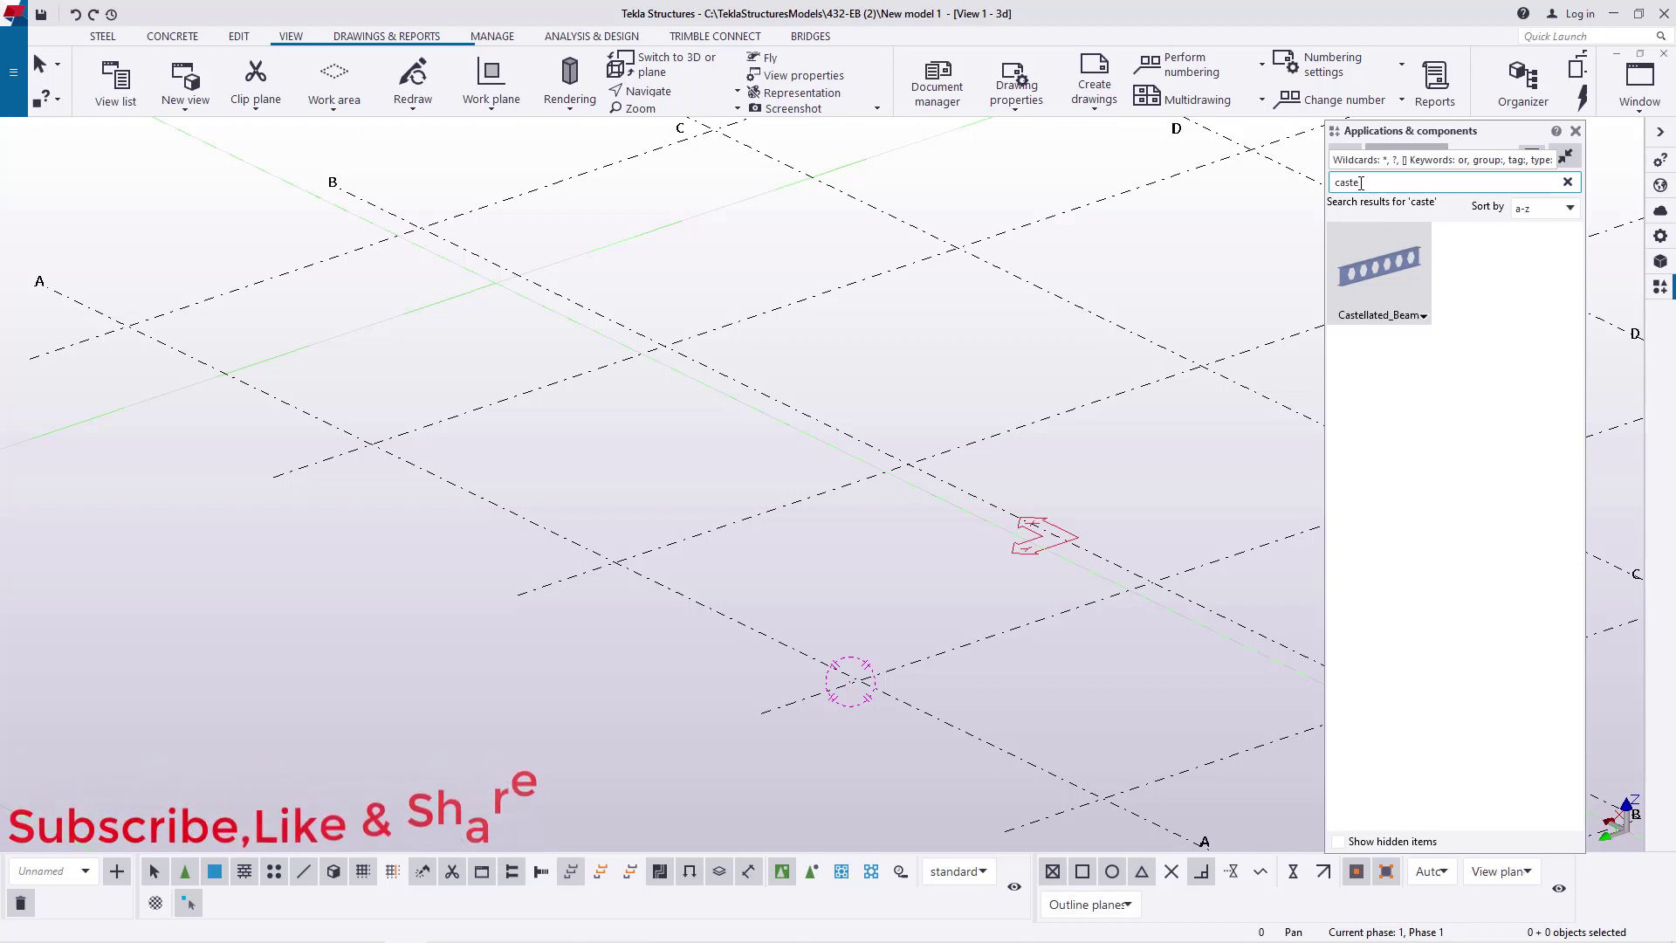
double_click(1360, 183)
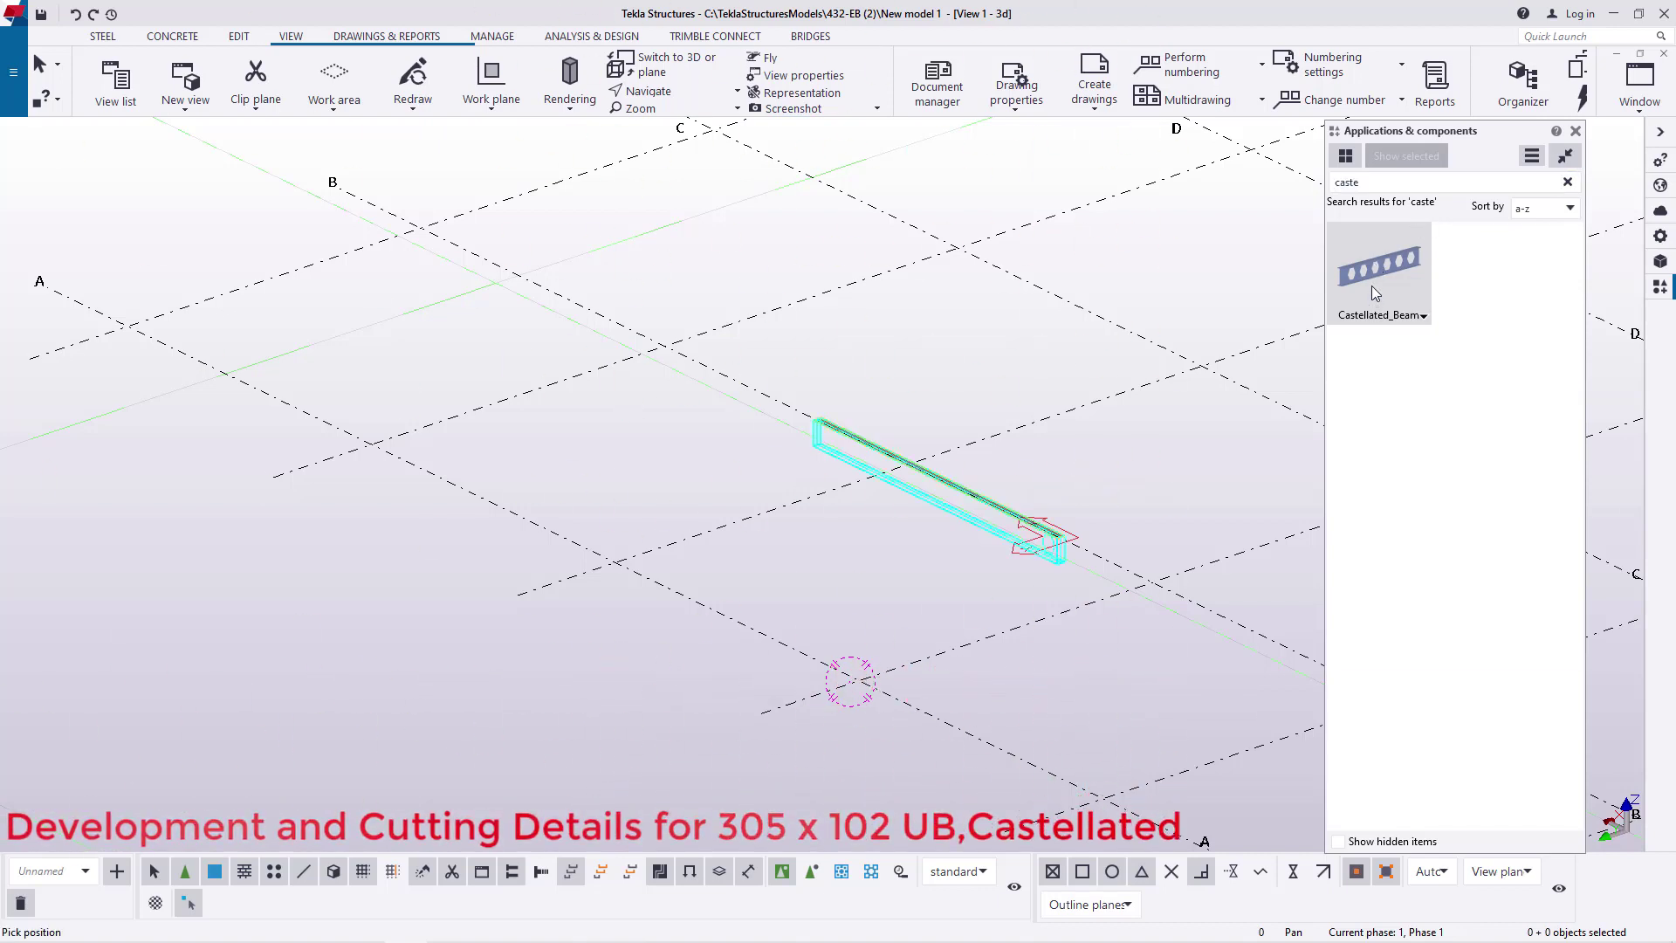
Place a Castellated_Beam component between two picked grid points, then interrupt the command
double_click(1370, 285)
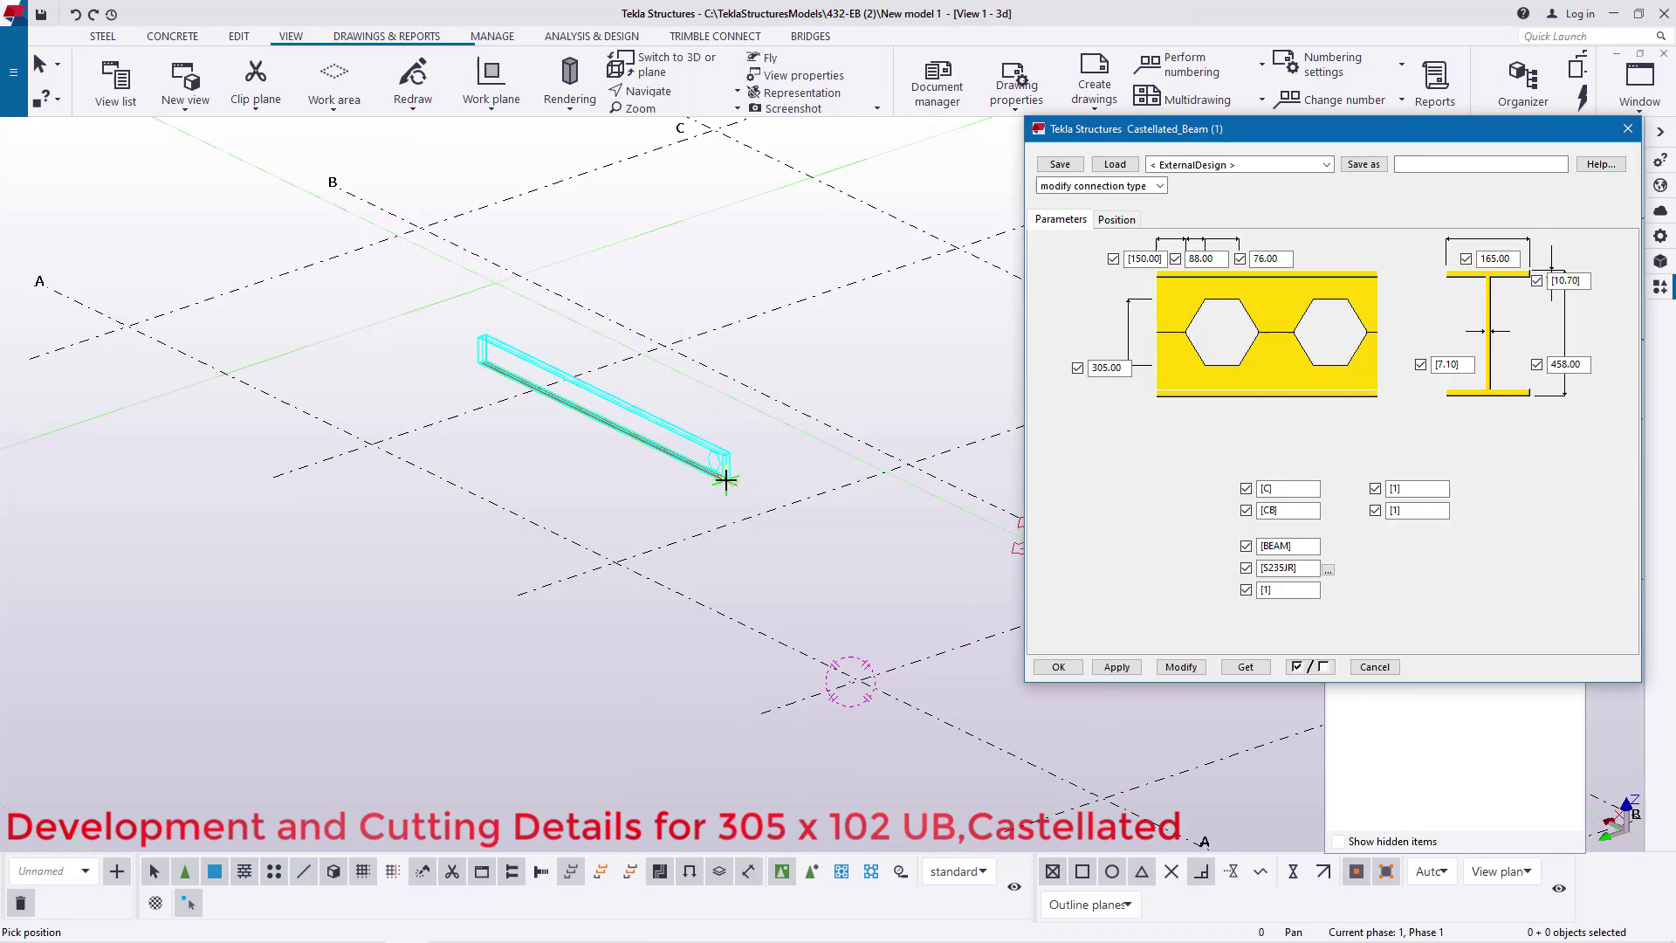
scroll(725, 479, down, 2)
middle_drag(726, 479, 643, 578)
scroll(628, 580, up, 4)
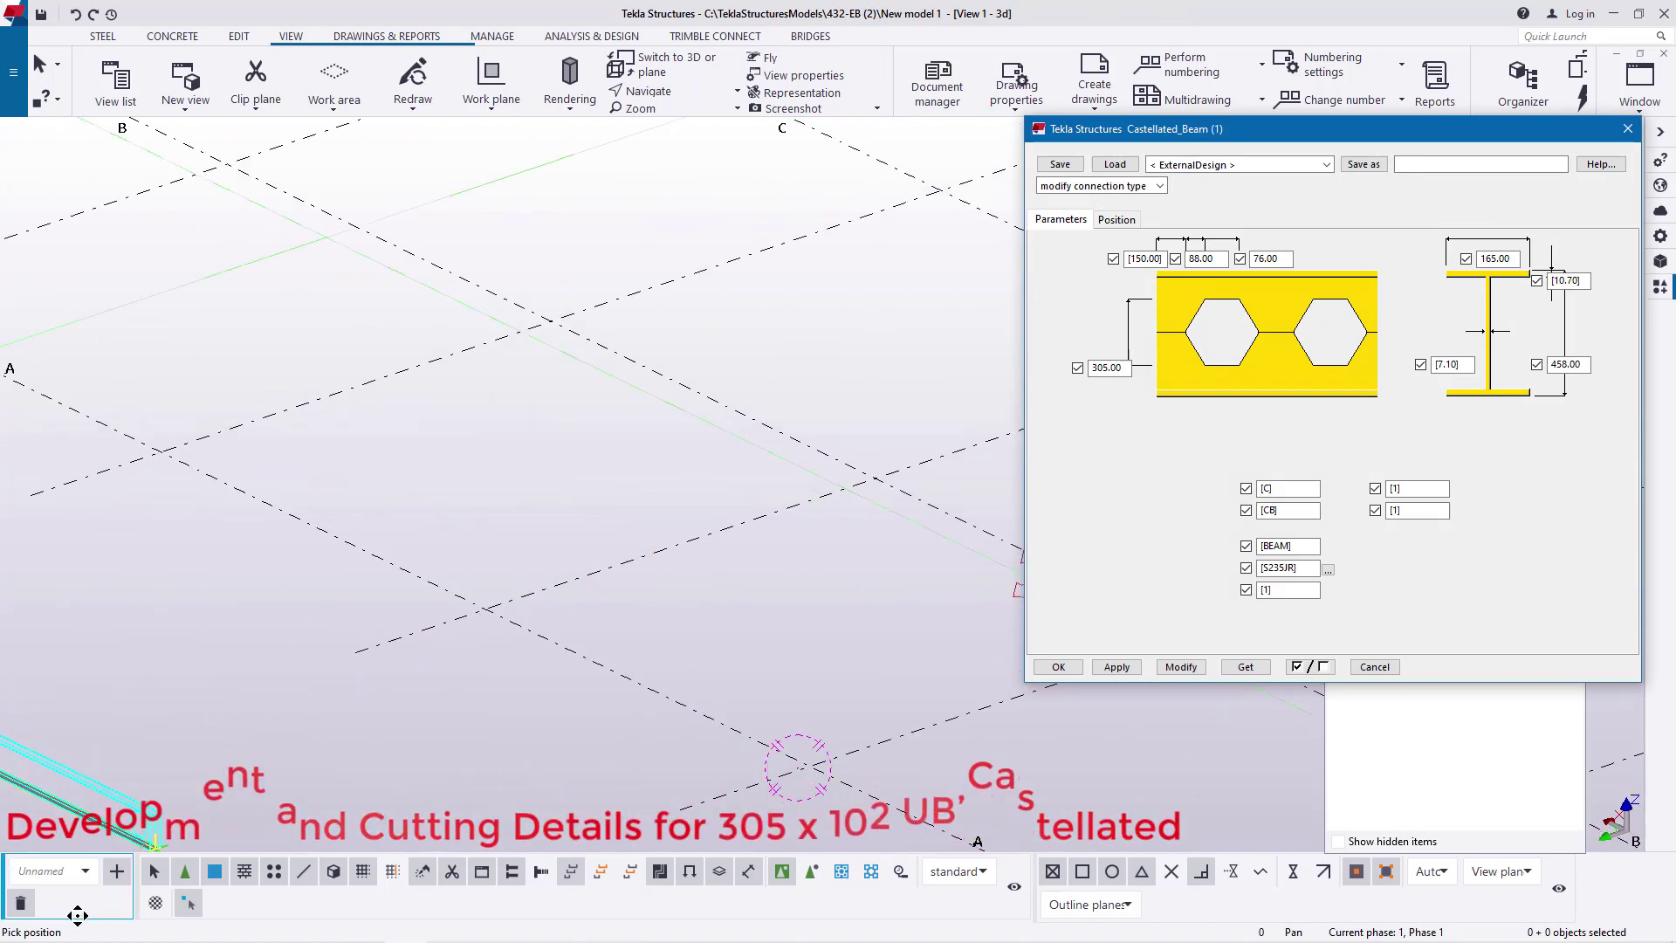
click(486, 599)
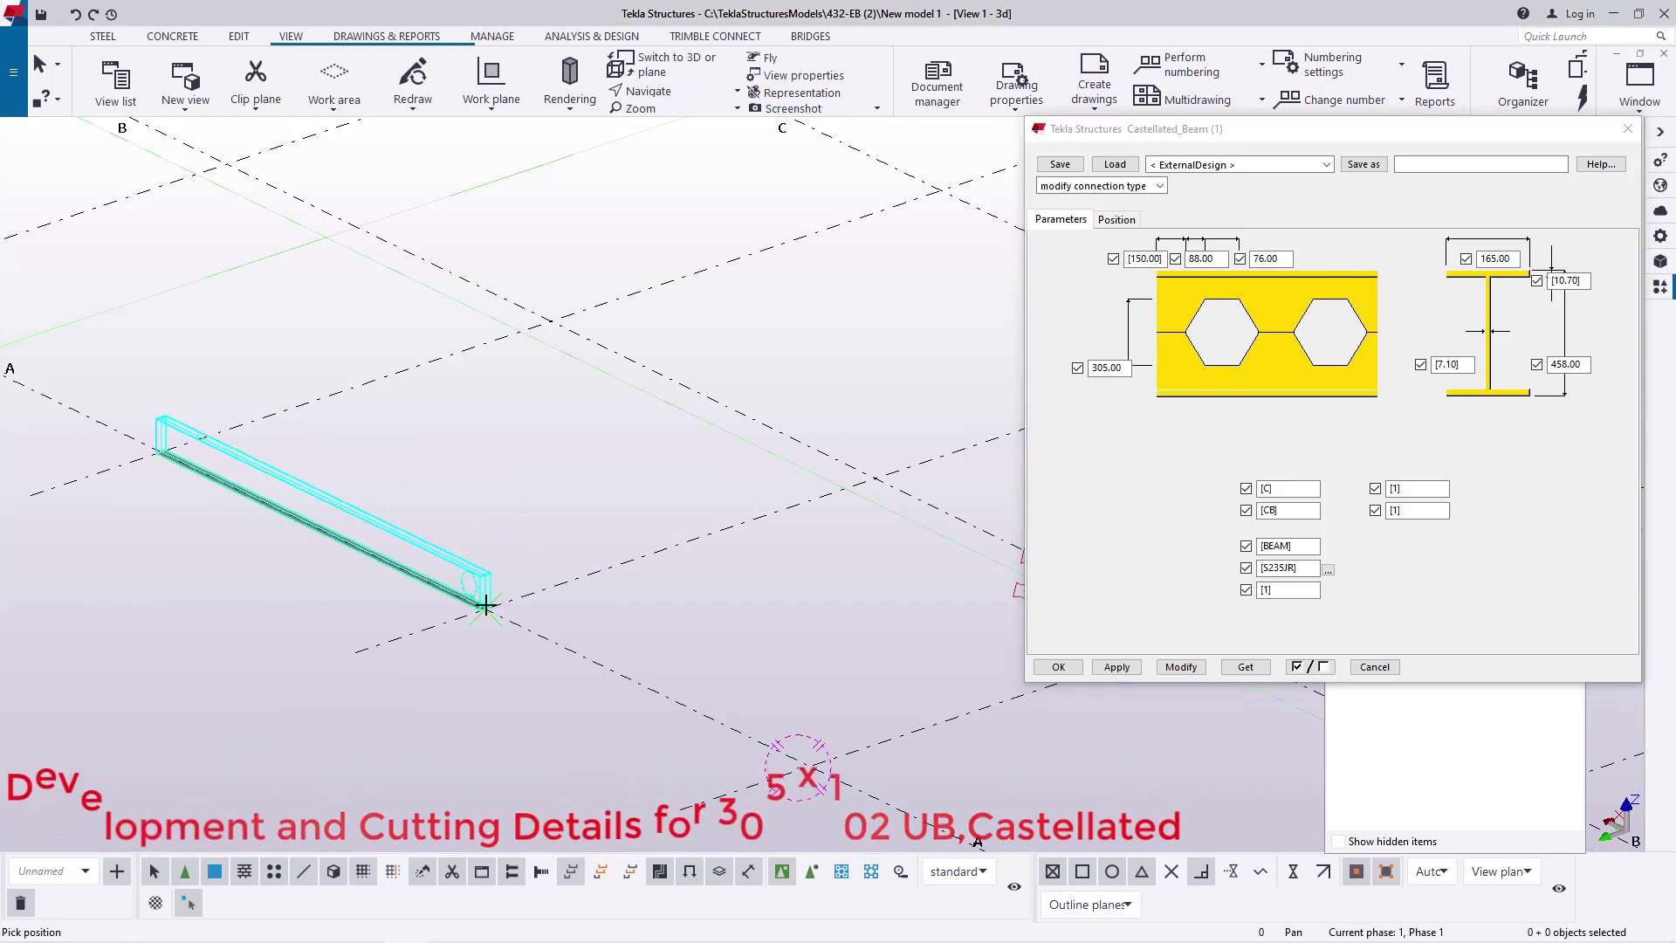
scroll(305, 646, down, 2)
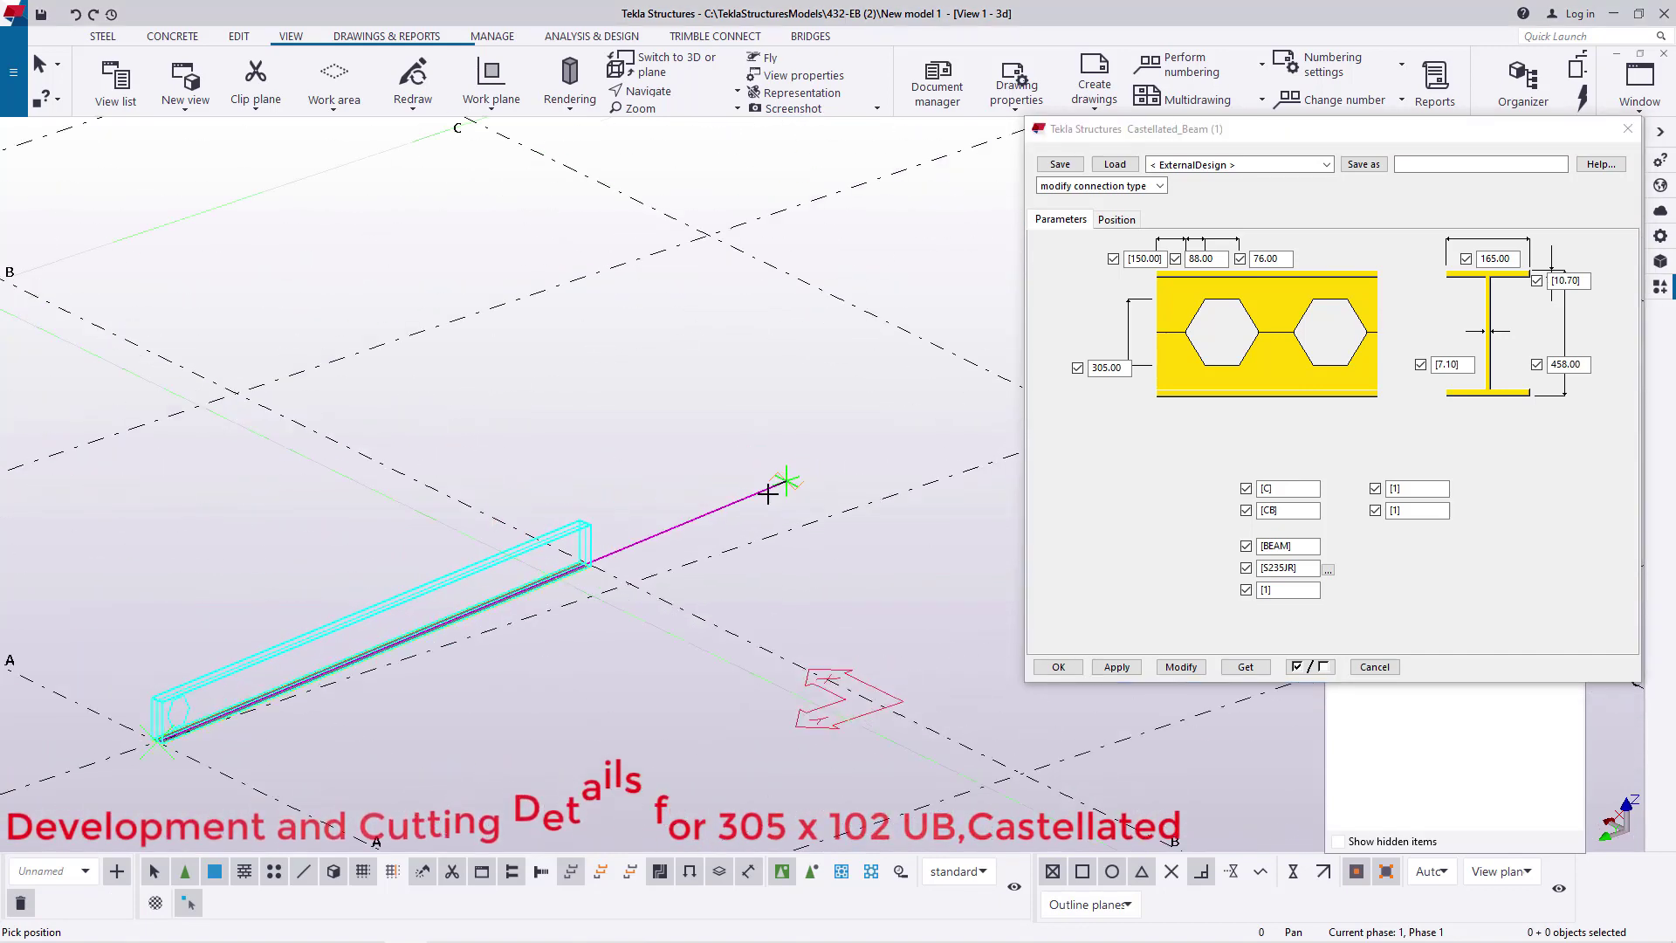
scroll(945, 443, up, 3)
scroll(945, 442, up, 5)
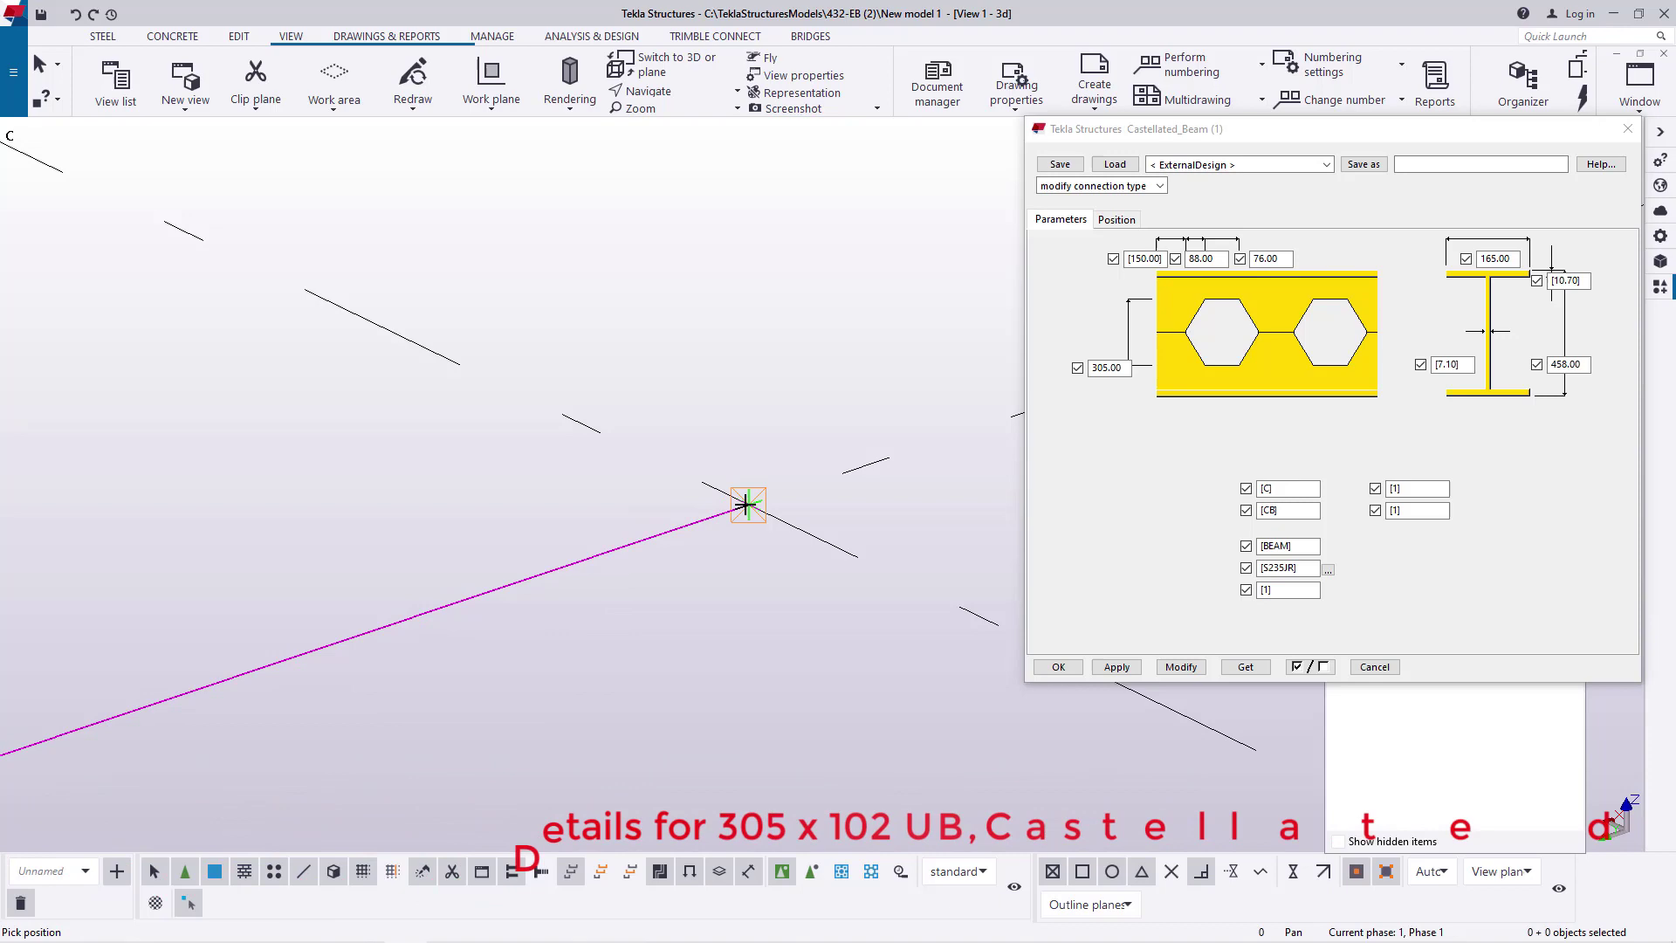
click(746, 505)
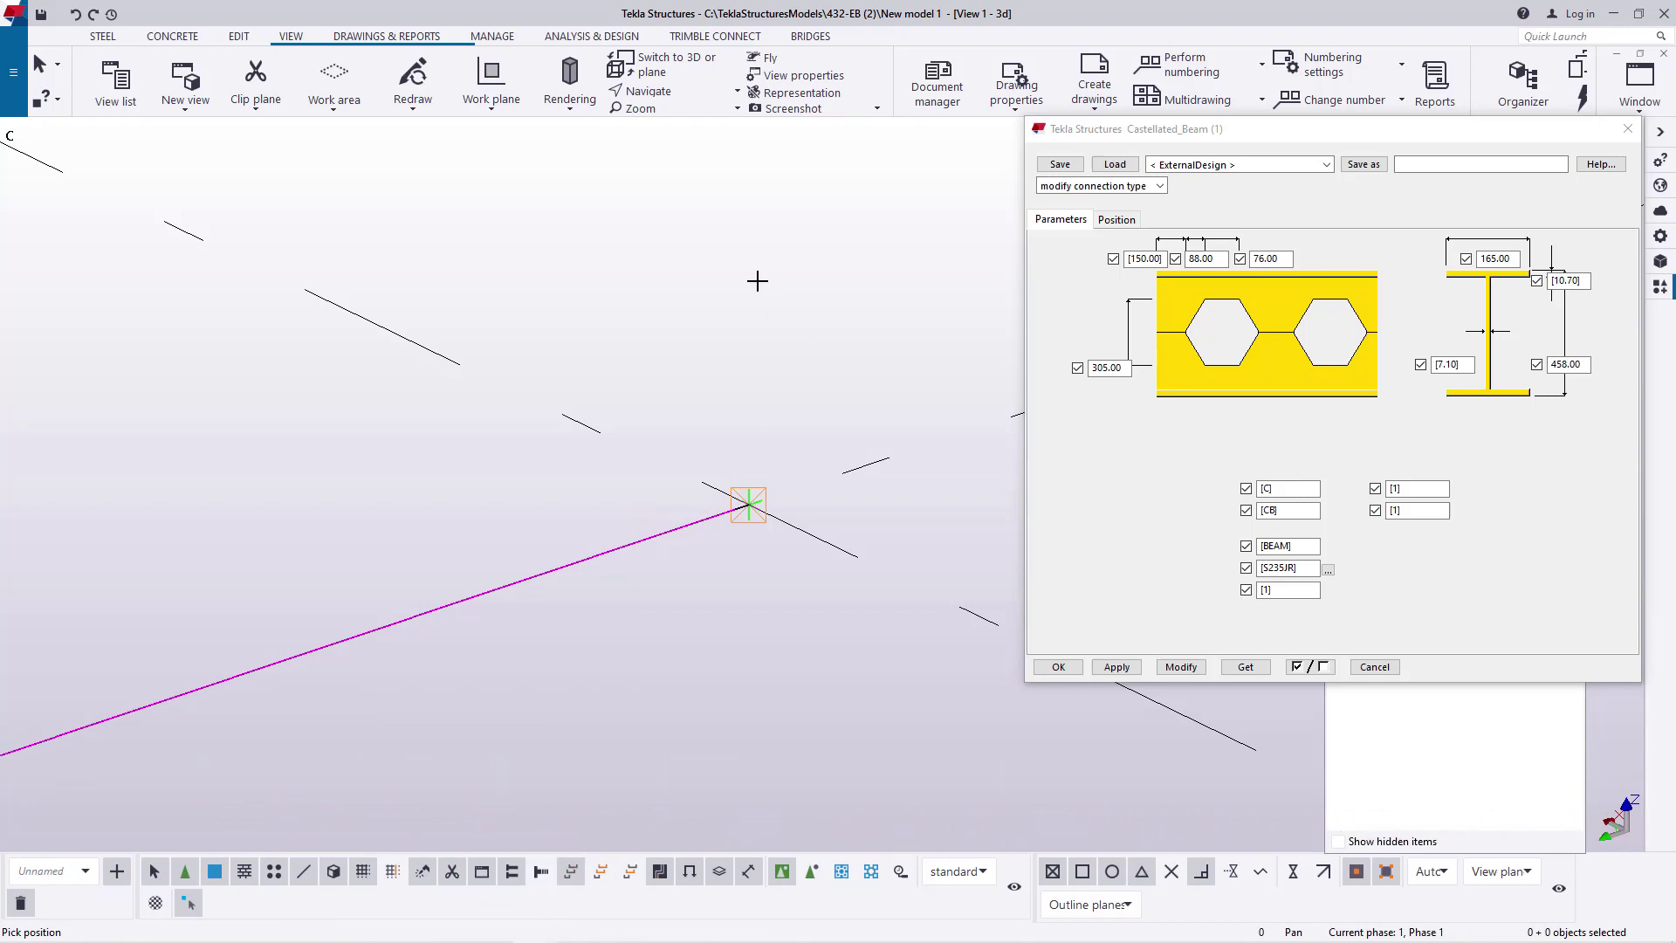
right_click(757, 280)
click(793, 291)
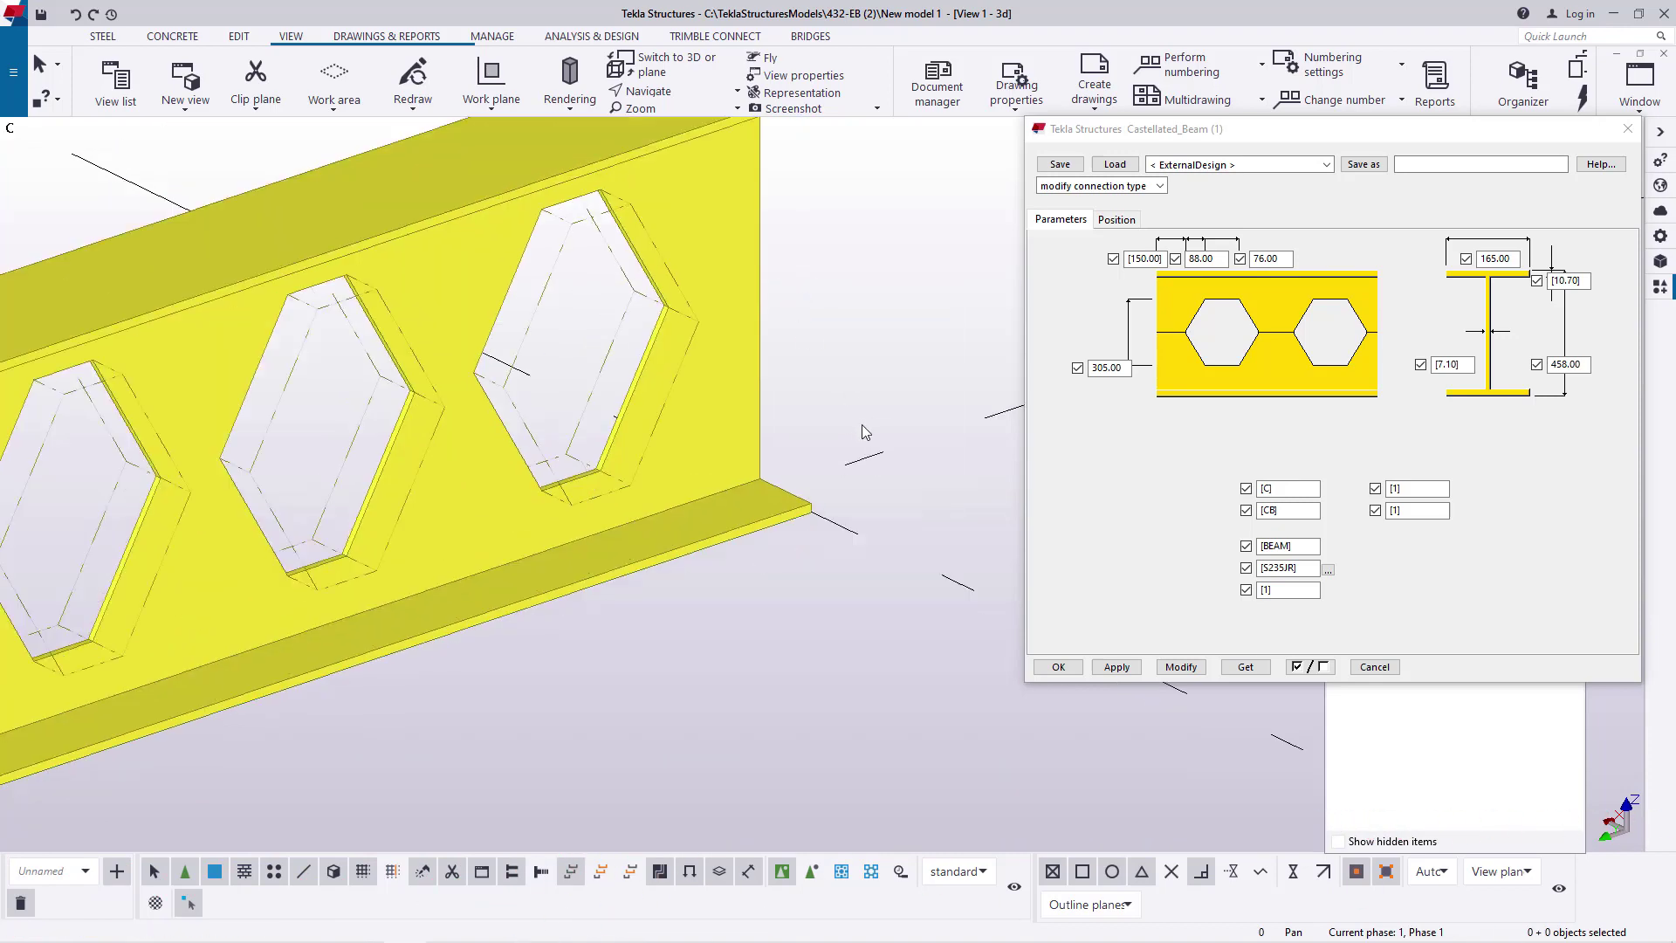
Orbit the view to inspect the new yellow castellated beam
scroll(863, 432, down, 10)
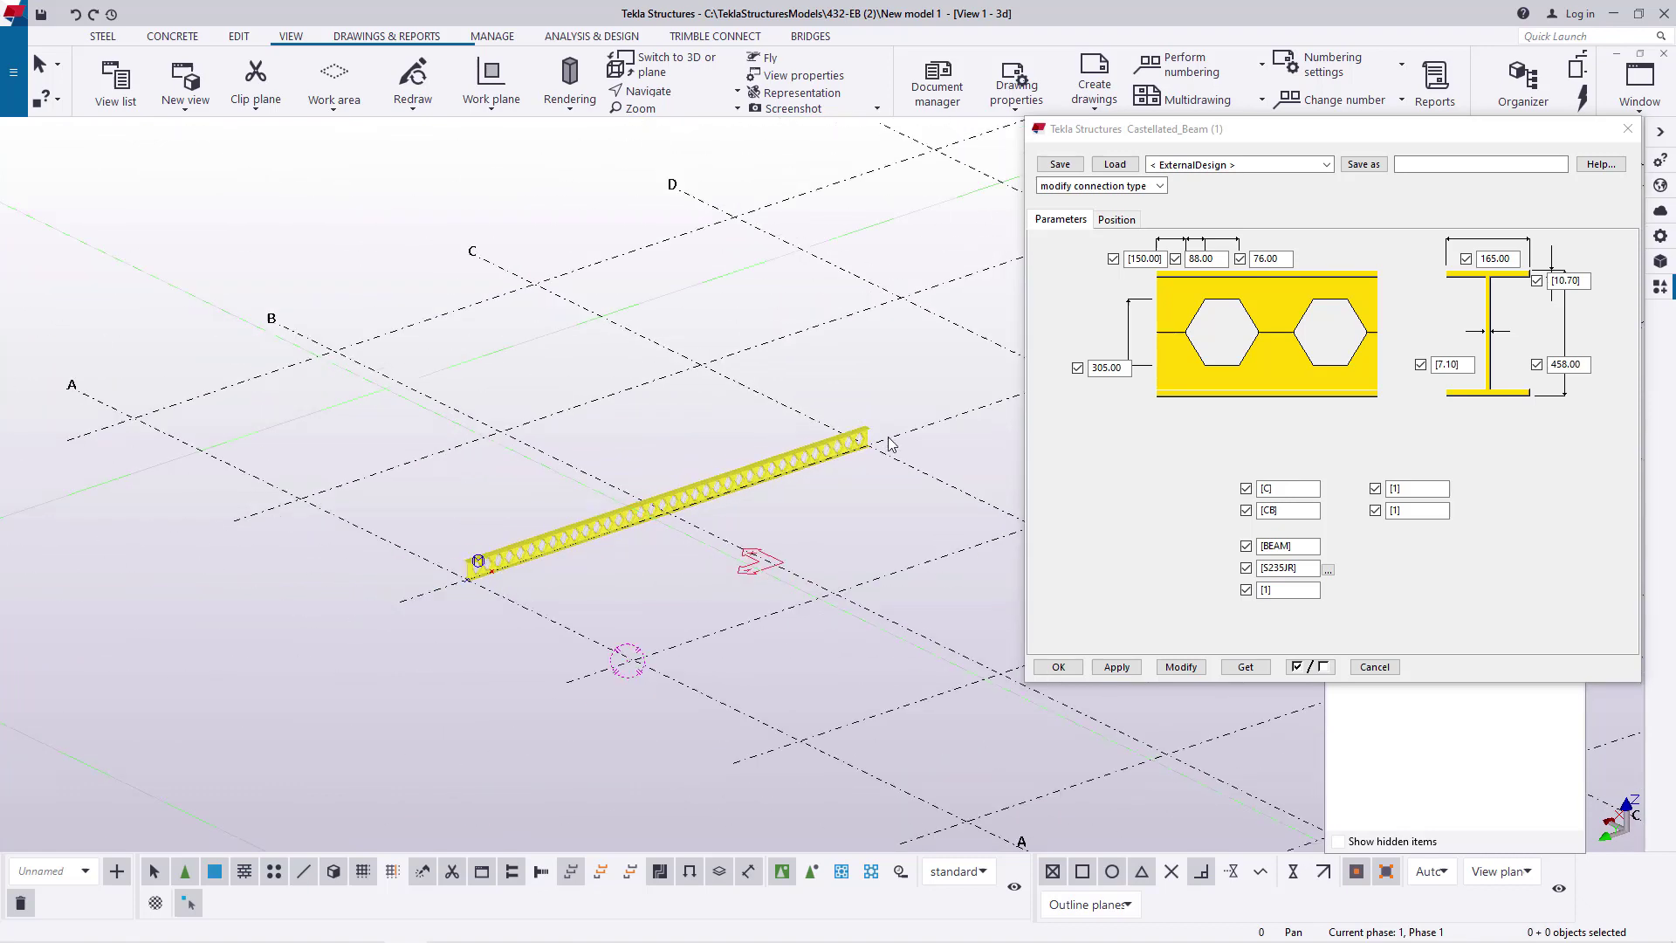
scroll(625, 526, up, 10)
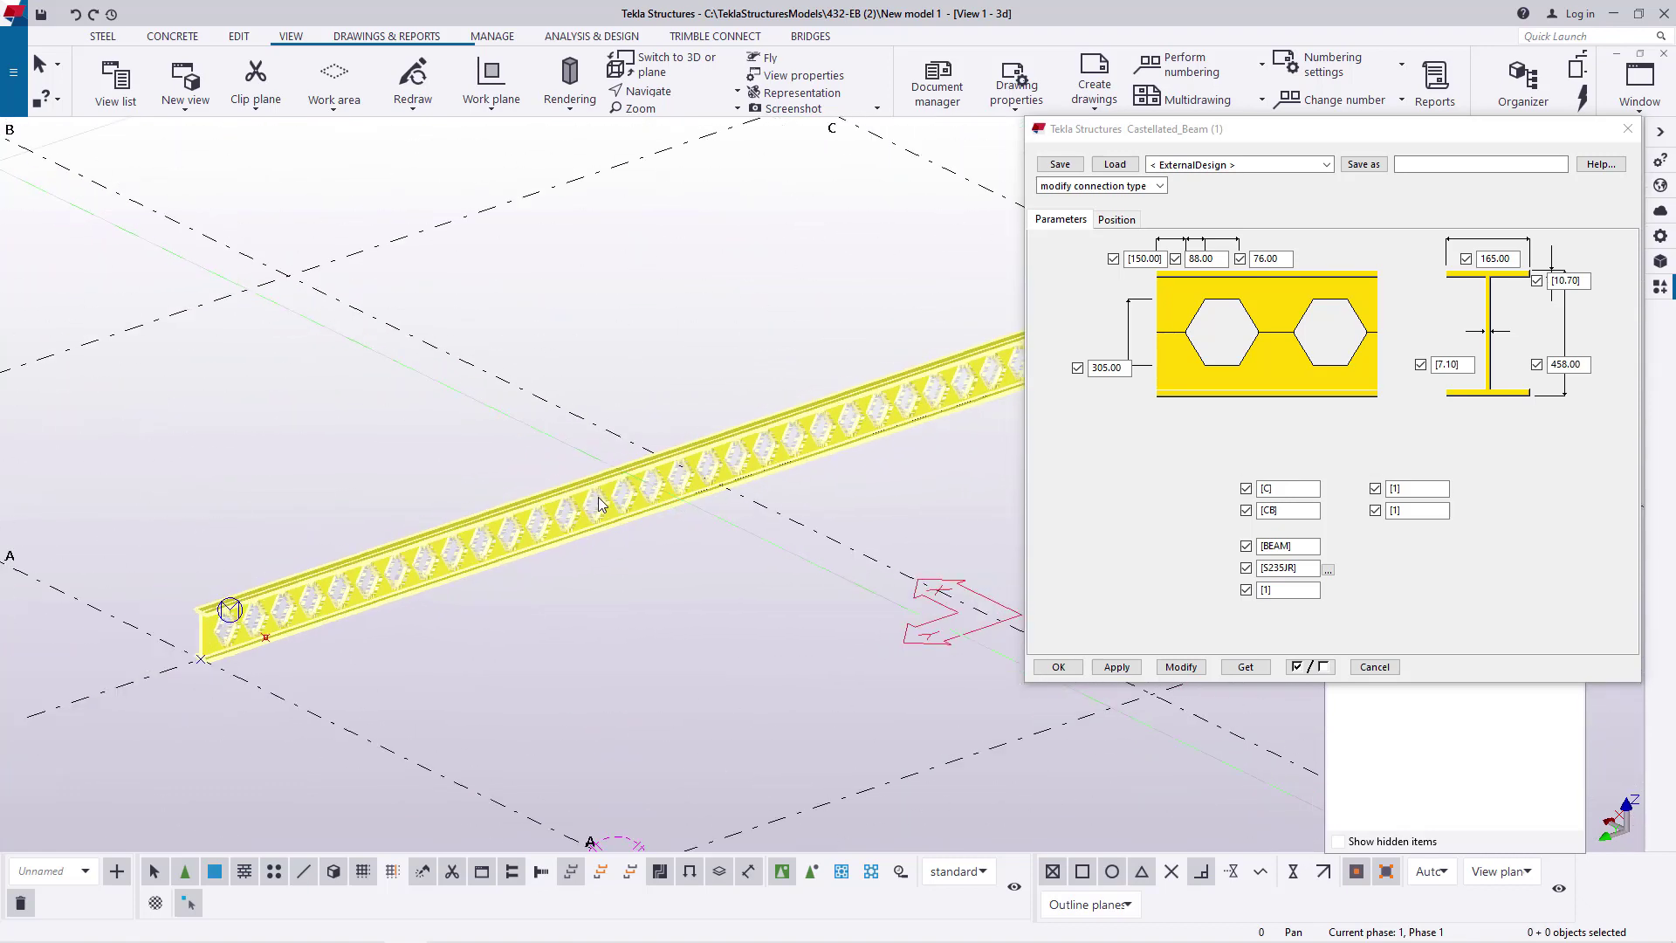
ctrl+middle_drag(599, 495, 826, 417)
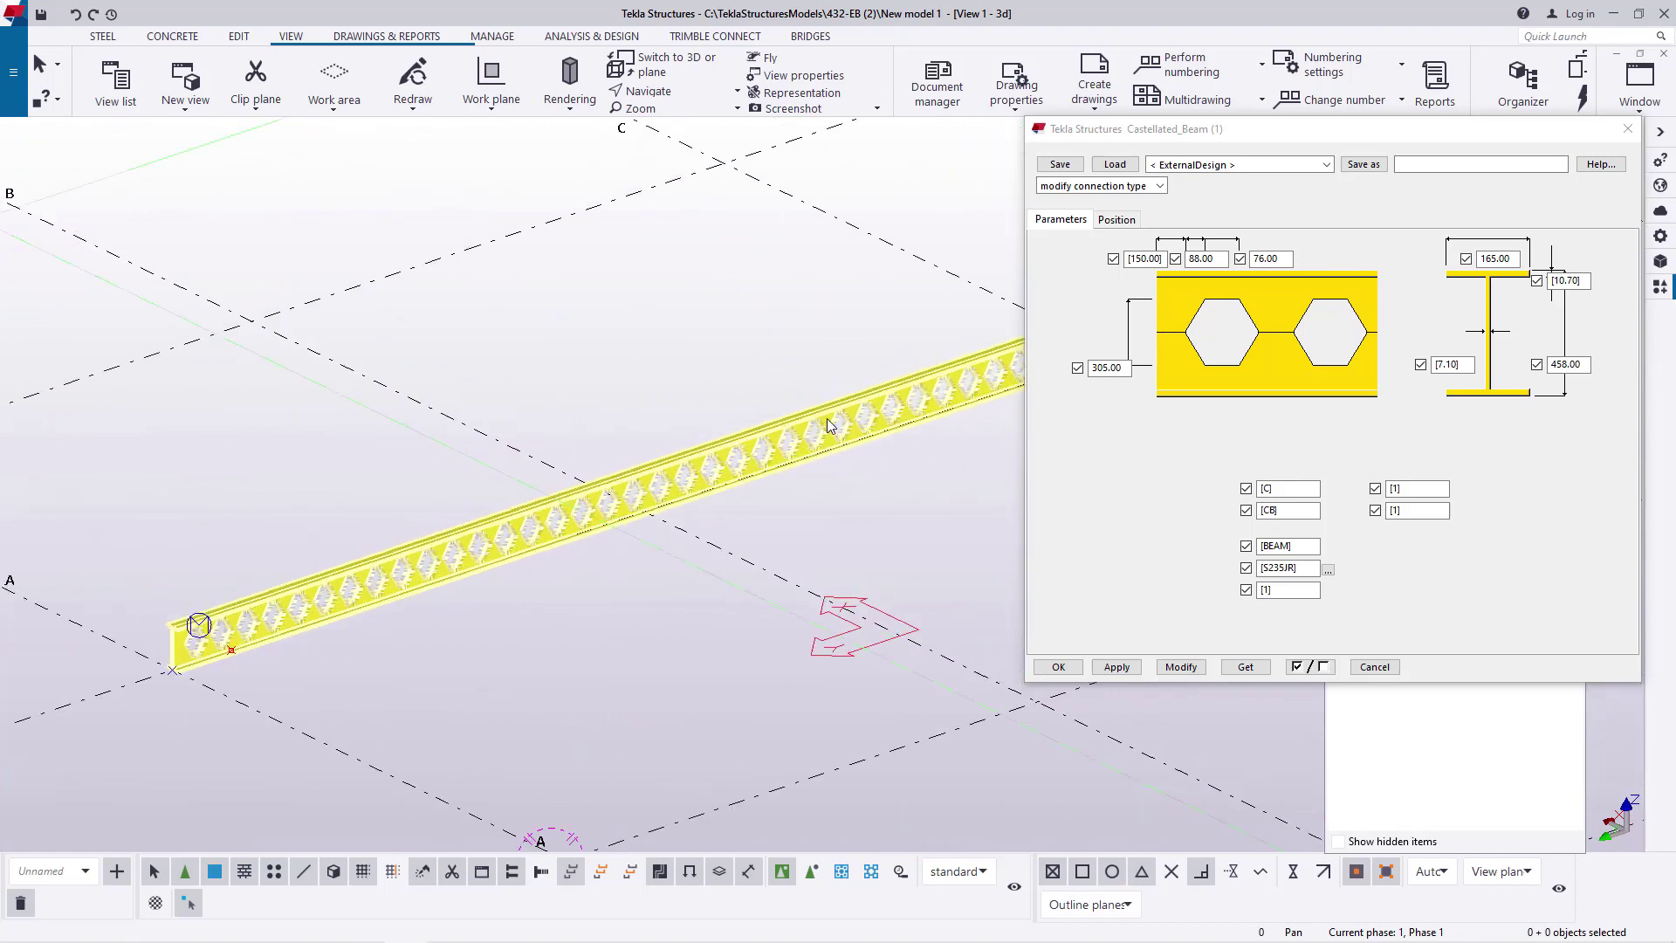
scroll(199, 625, up, 8)
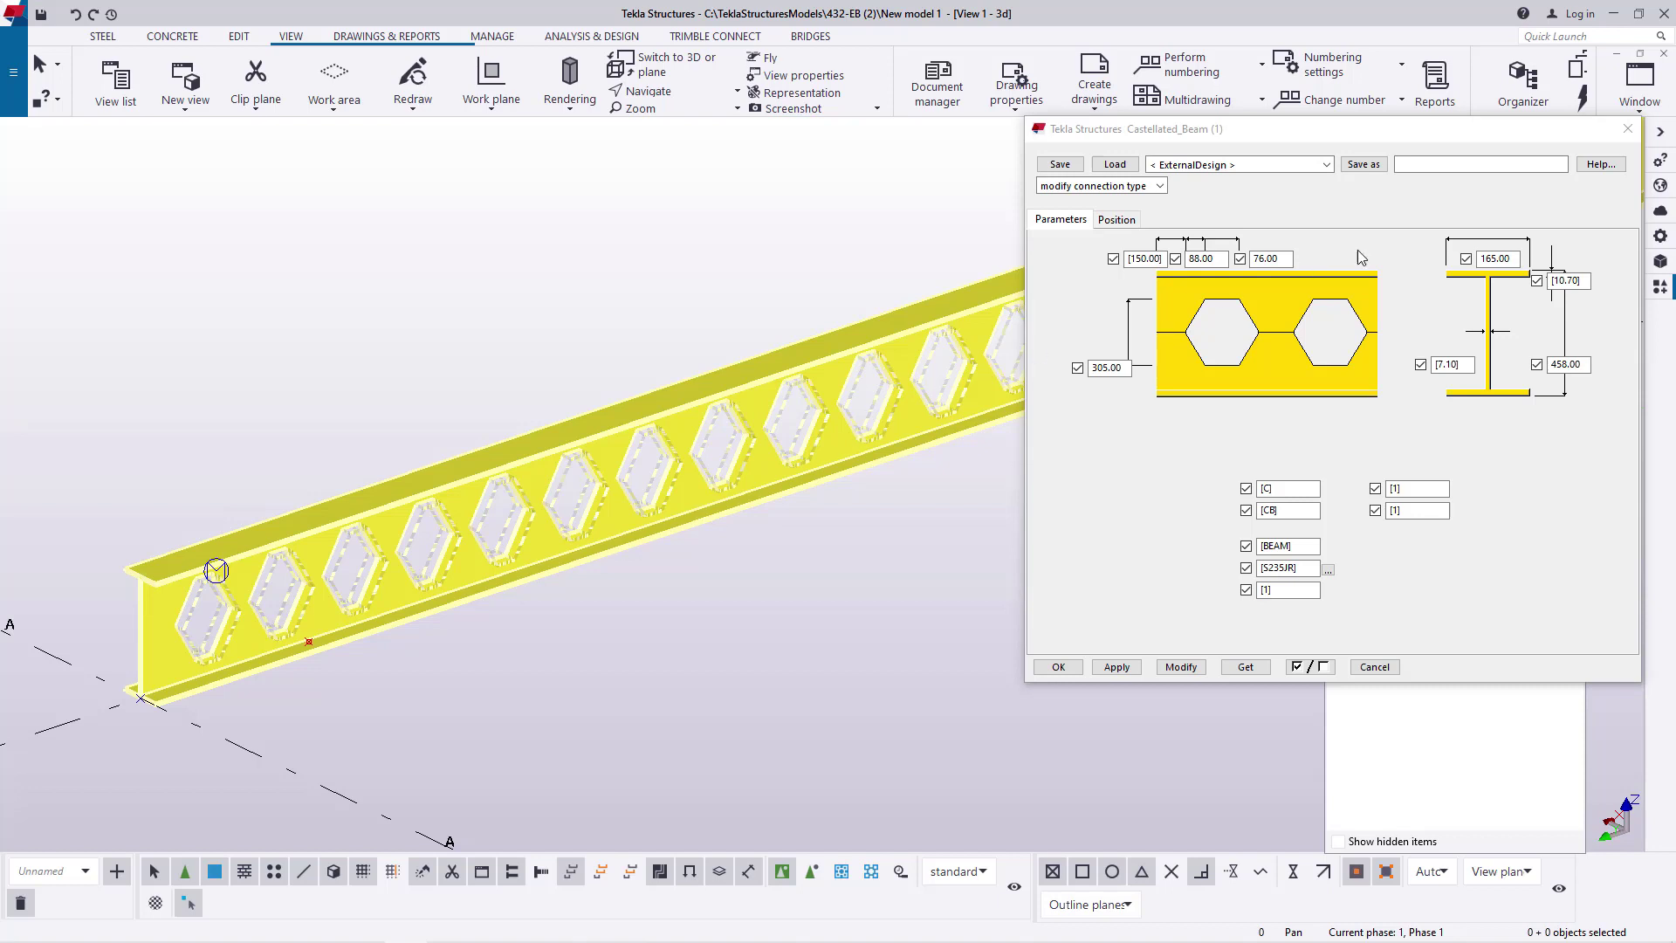
Change the Castellated_Beam flange width from 165.00 to 102 and apply it with Modify
click(1459, 245)
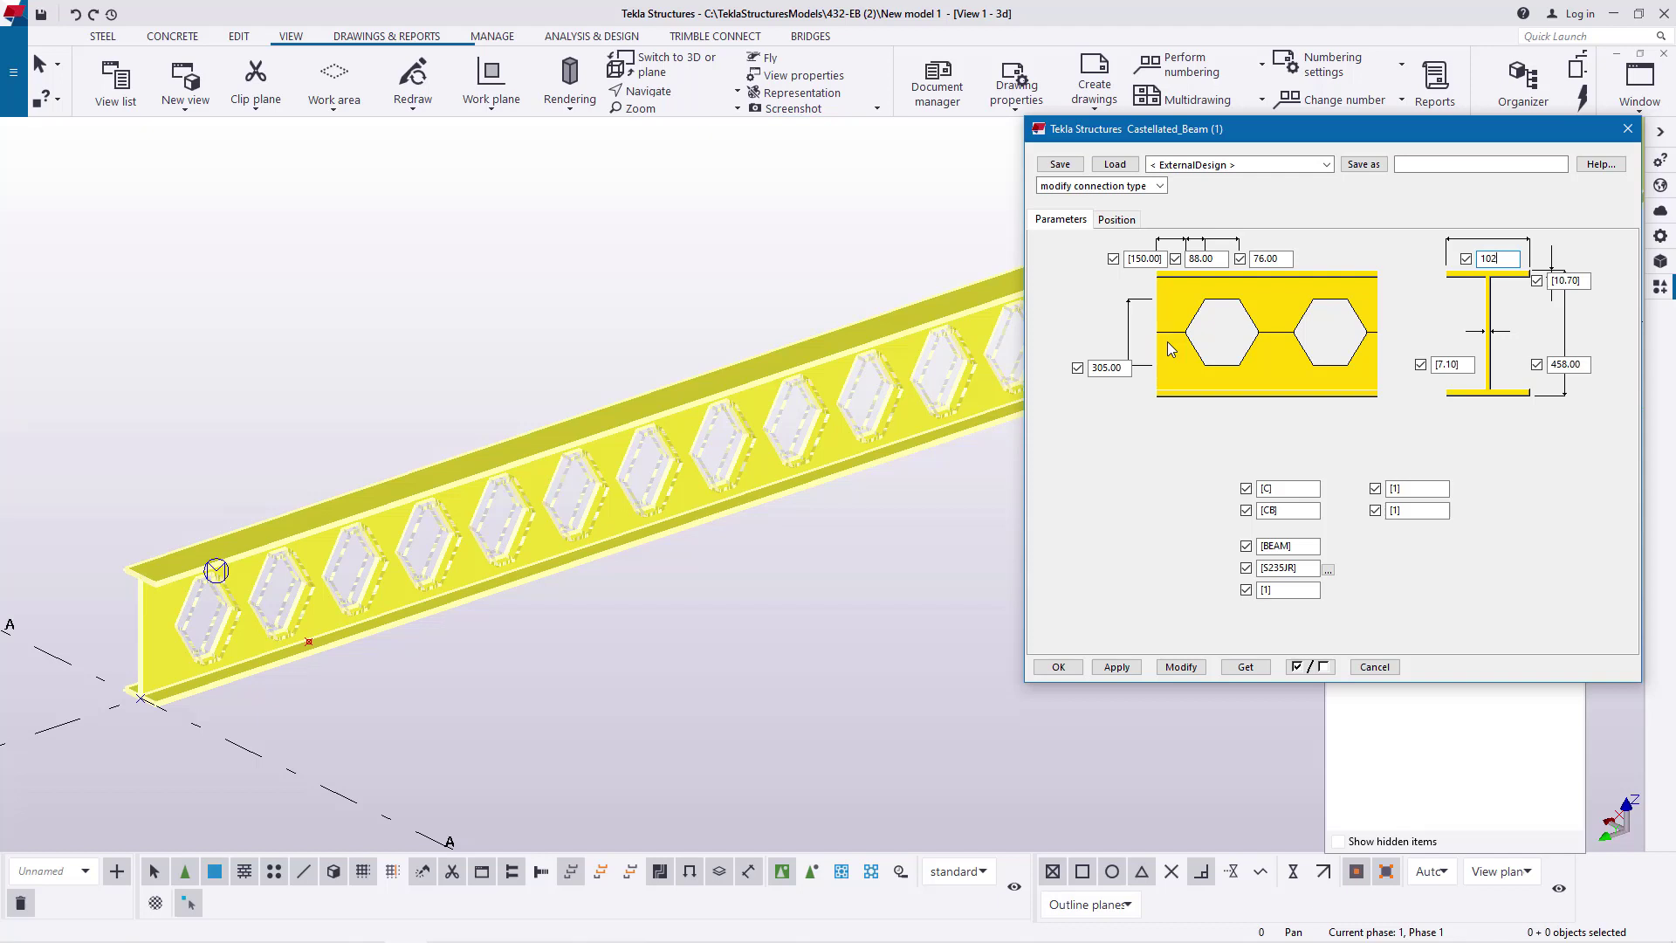
click(1182, 668)
click(1181, 666)
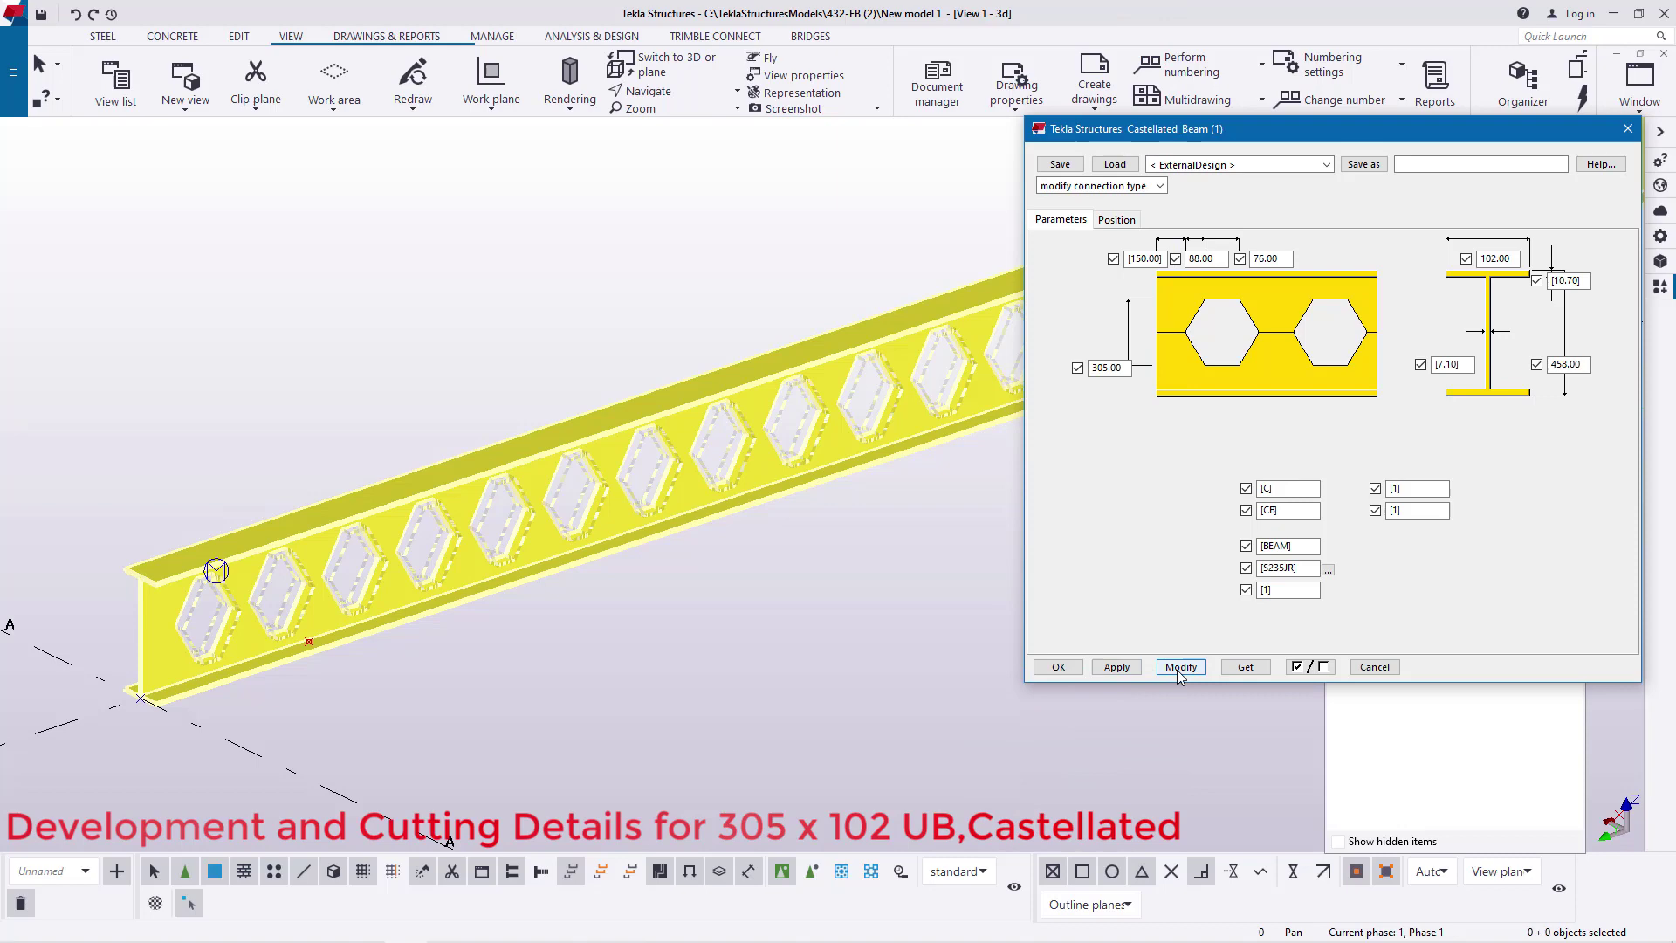
Close the properties, redraw the view with the beam selected, and reopen Castellated_Beam properties
click(1056, 666)
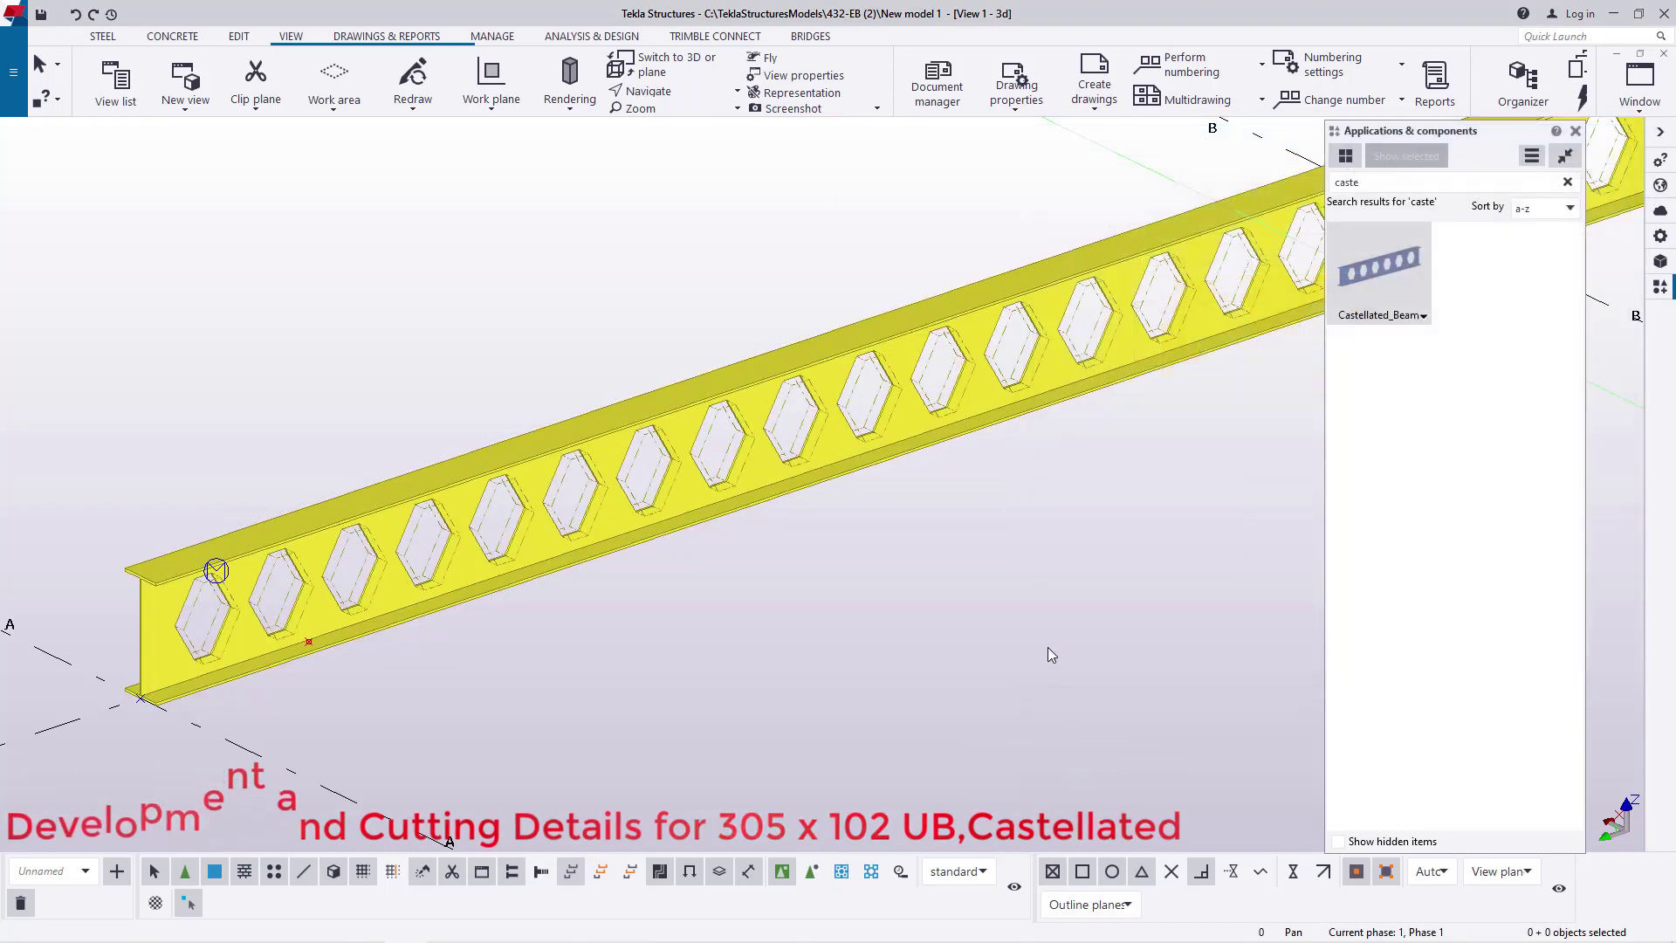
click(470, 500)
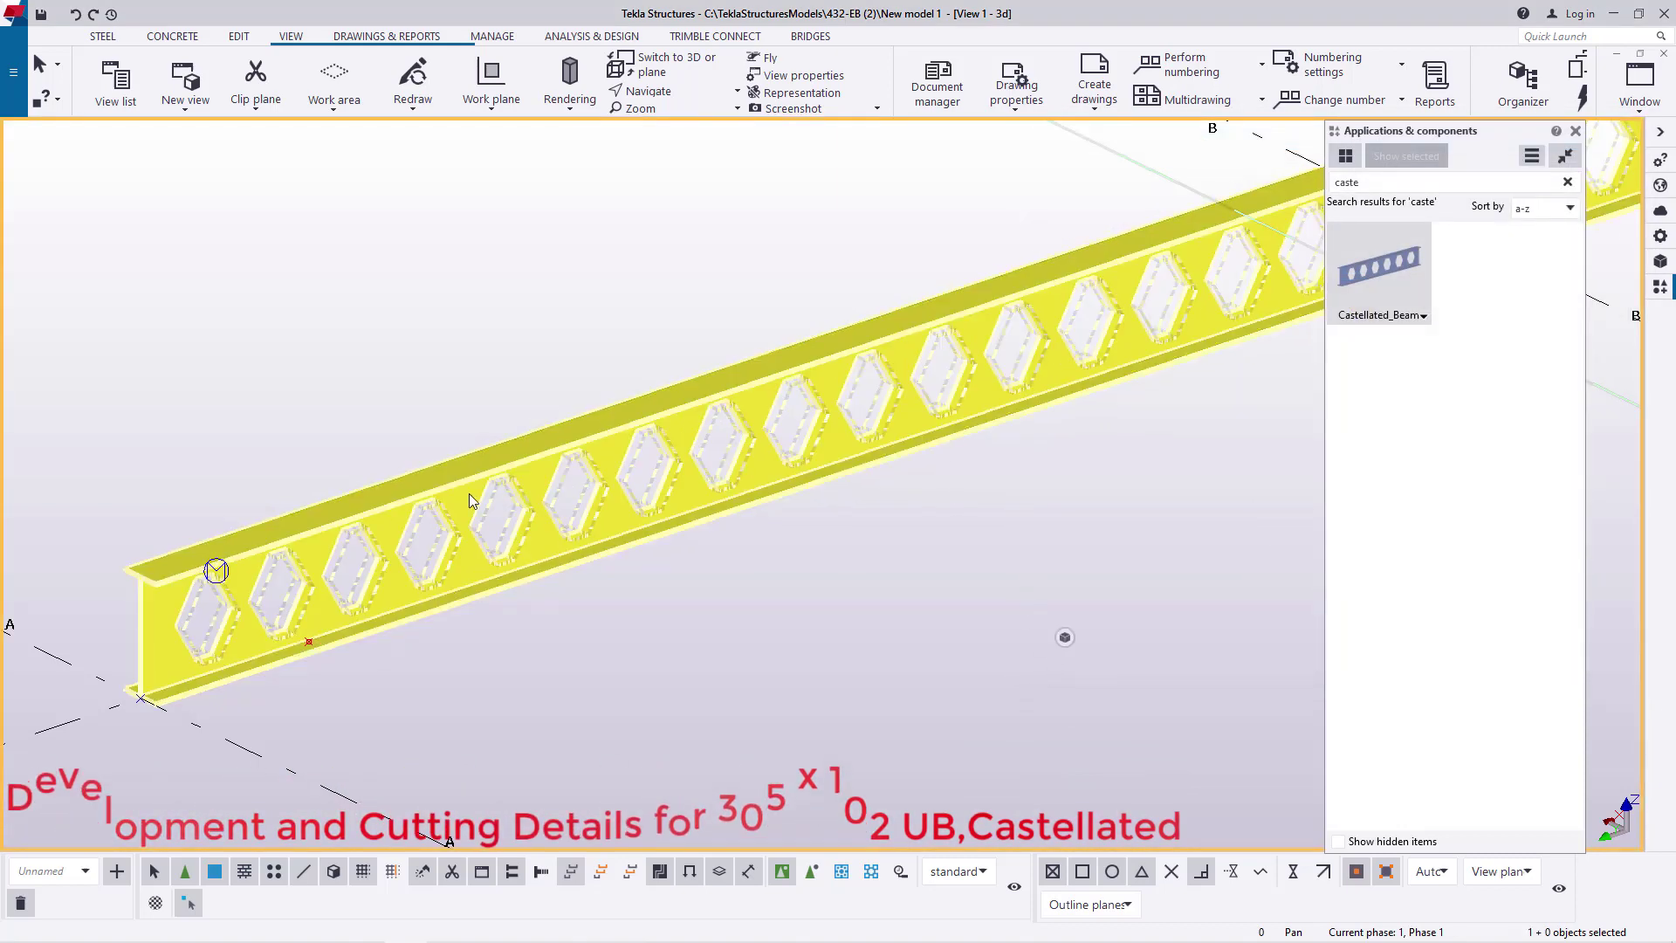
scroll(440, 494, up, 10)
right_click(460, 176)
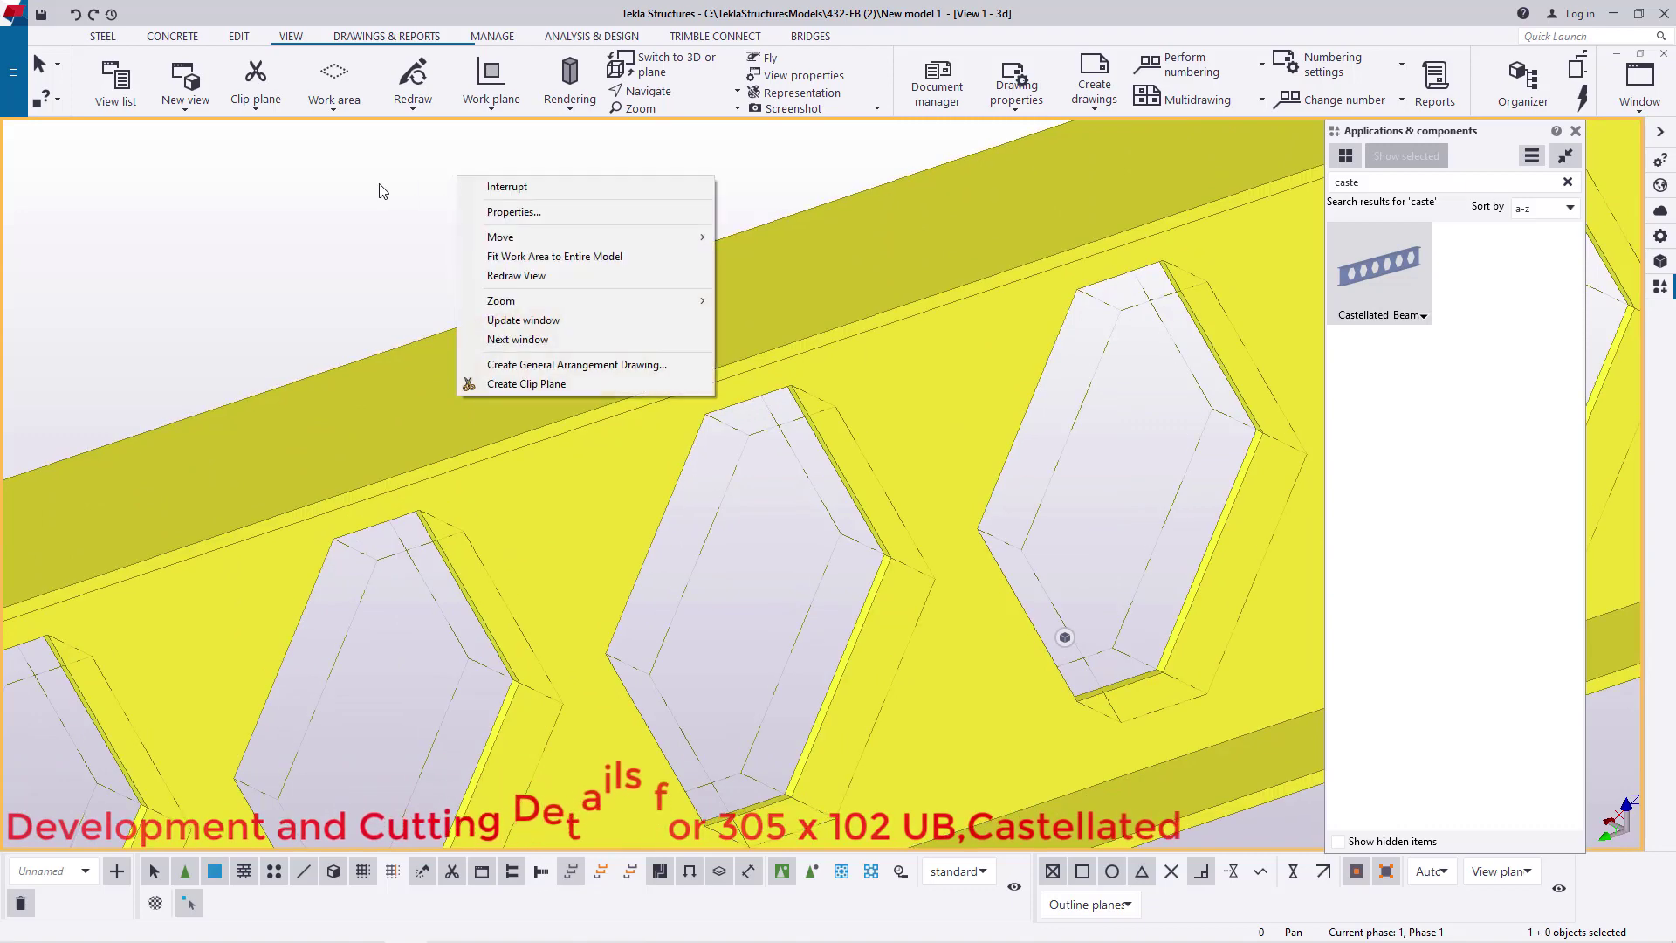
click(464, 278)
scroll(684, 363, down, 2)
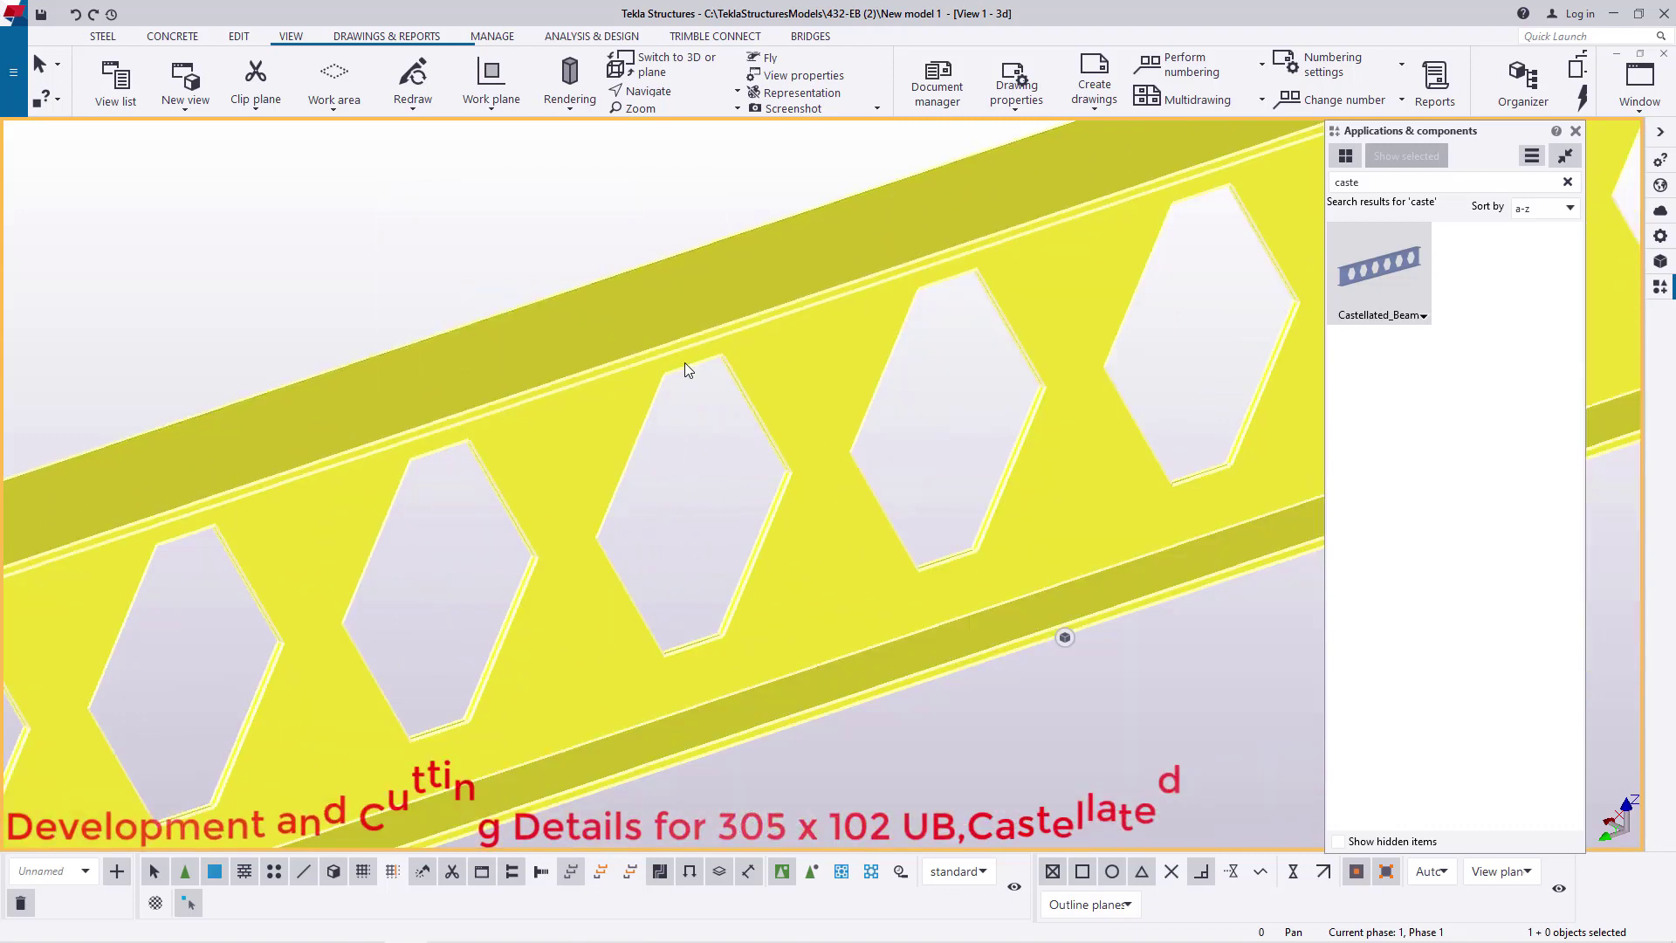
double_click(786, 368)
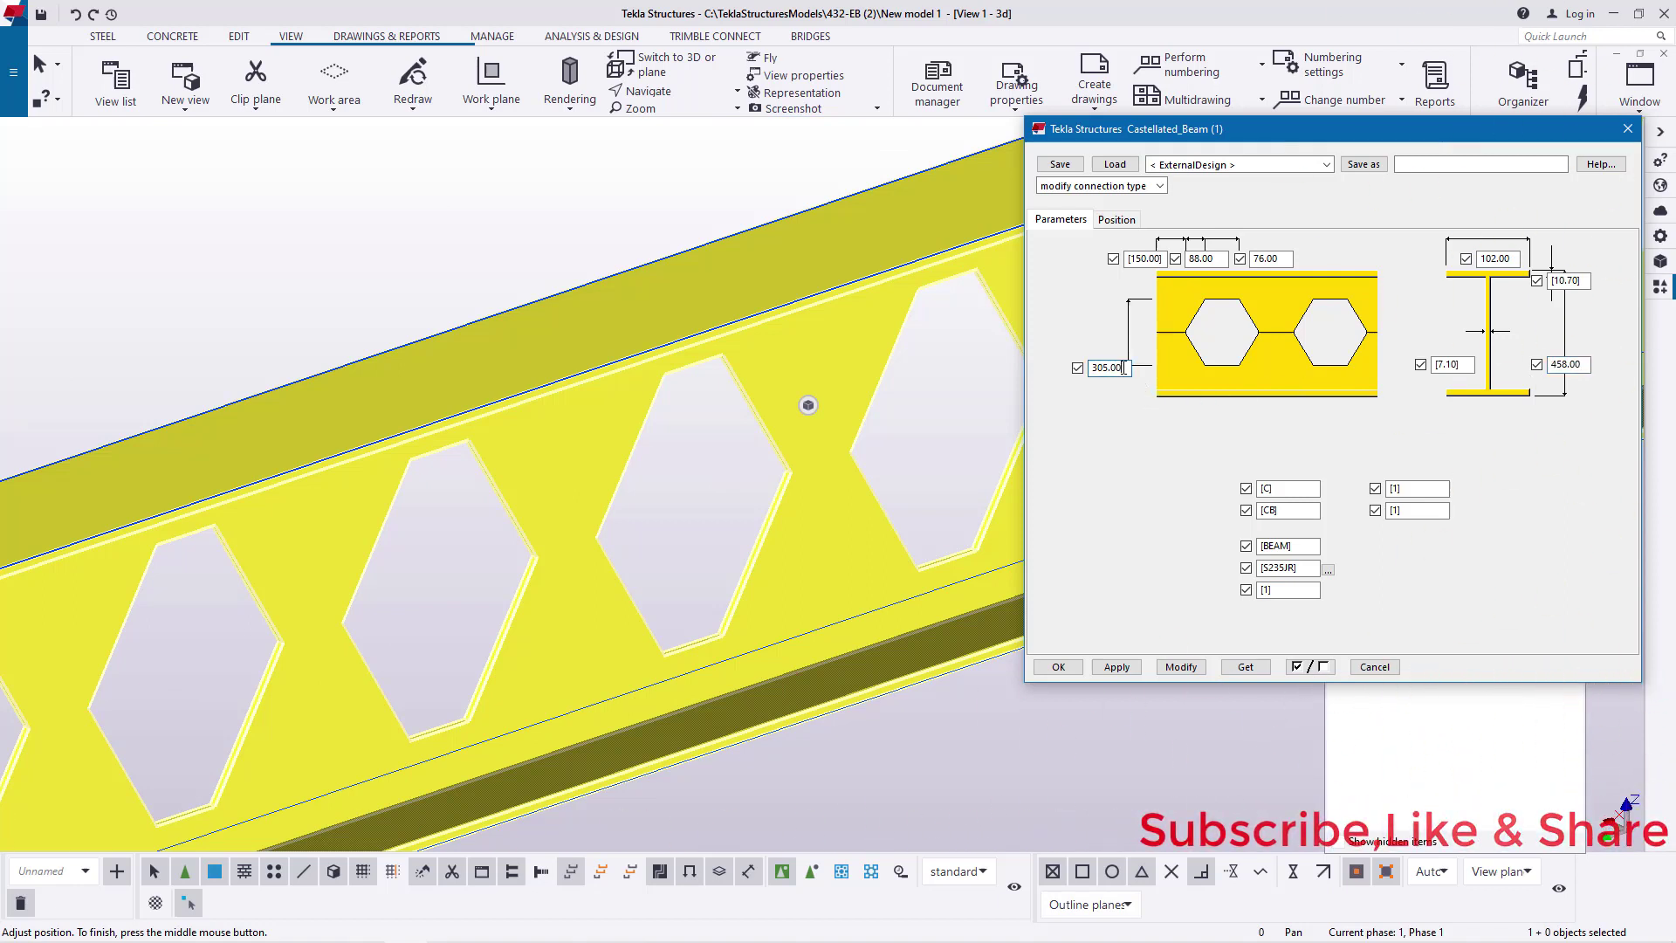
Regenerate the beam with Modify and OK, then close the Applications & components catalog
click(1180, 667)
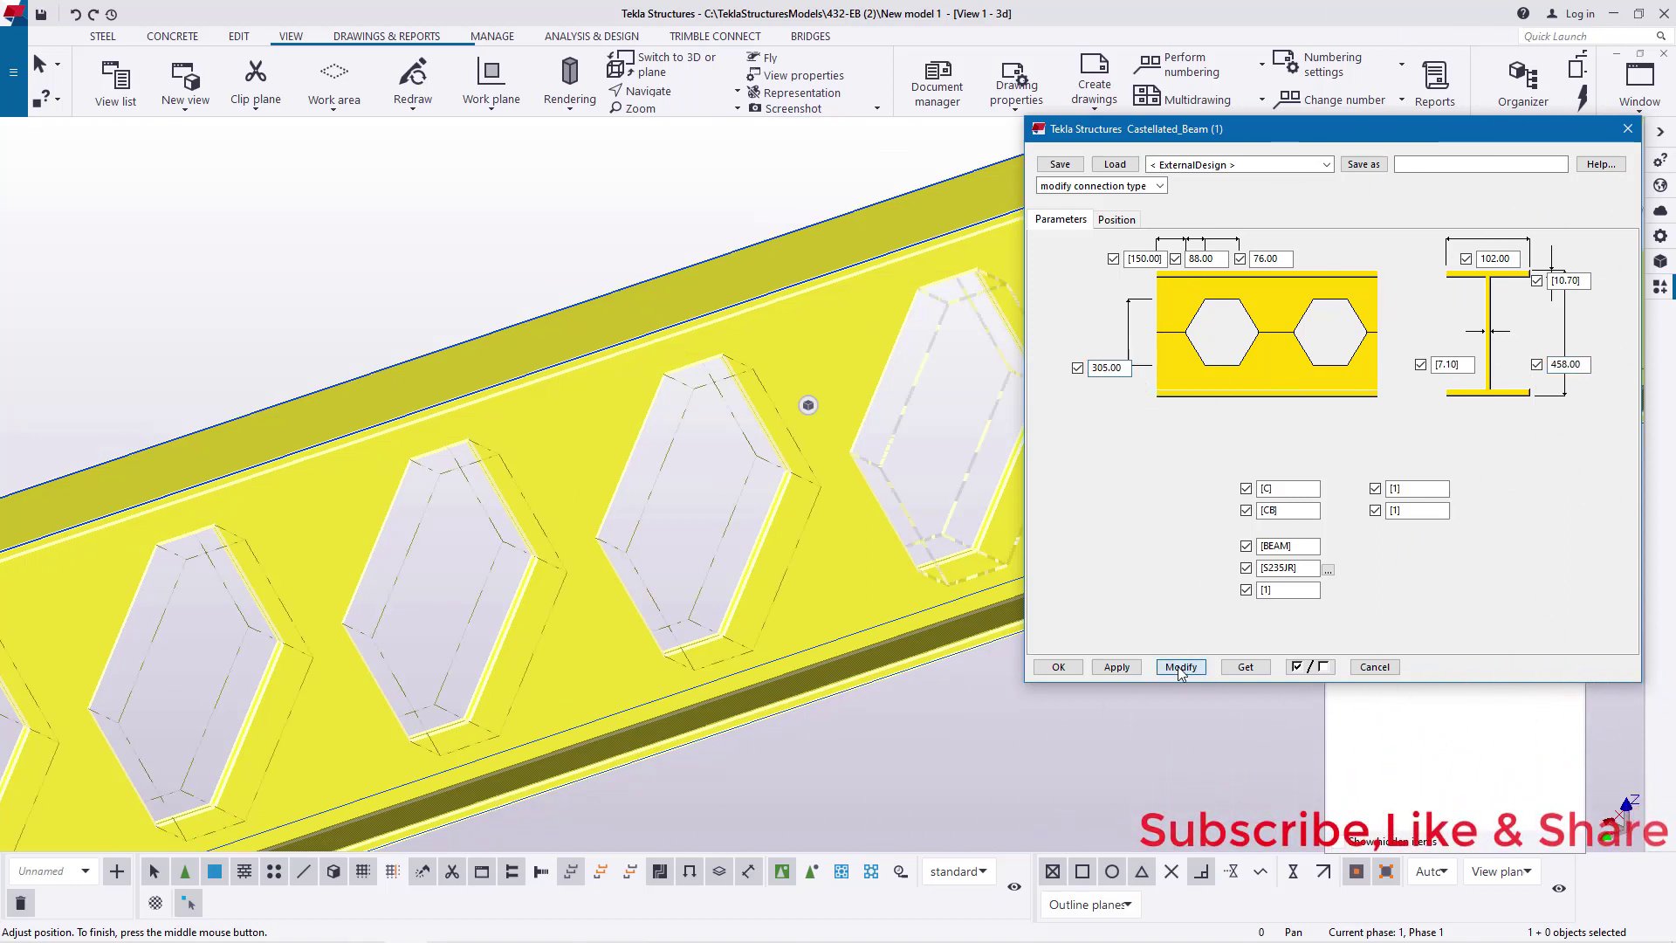
click(1057, 666)
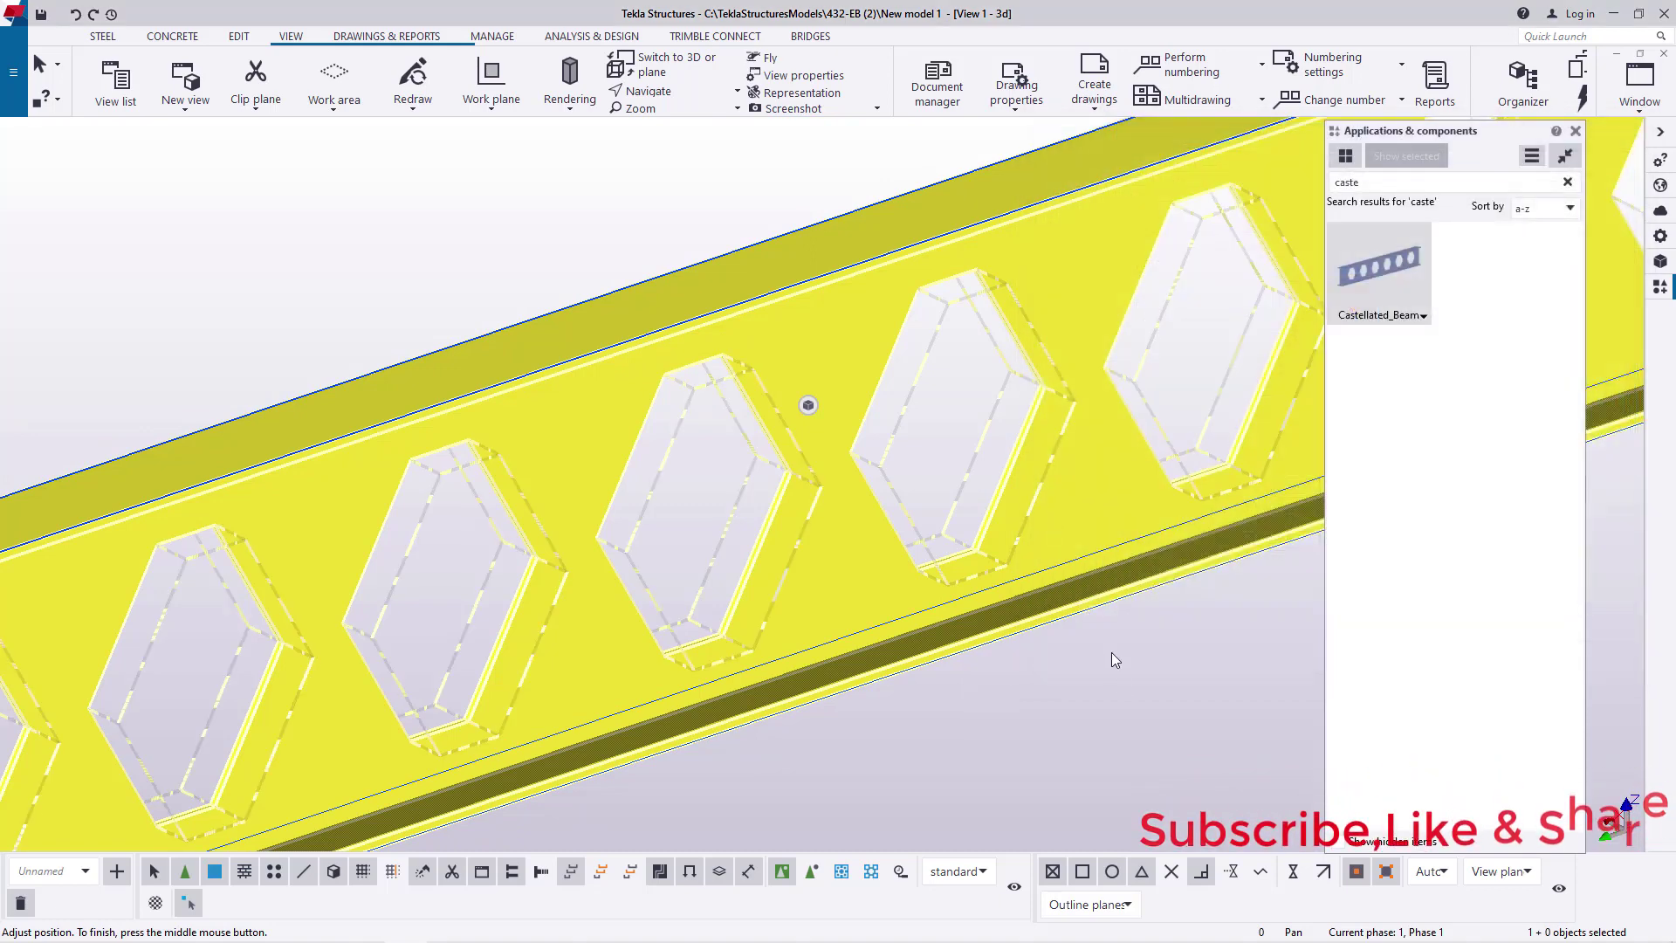
click(1576, 132)
Fit the work area to the entire model and zoom in on the beam
scroll(1265, 576, down, 5)
right_click(1265, 576)
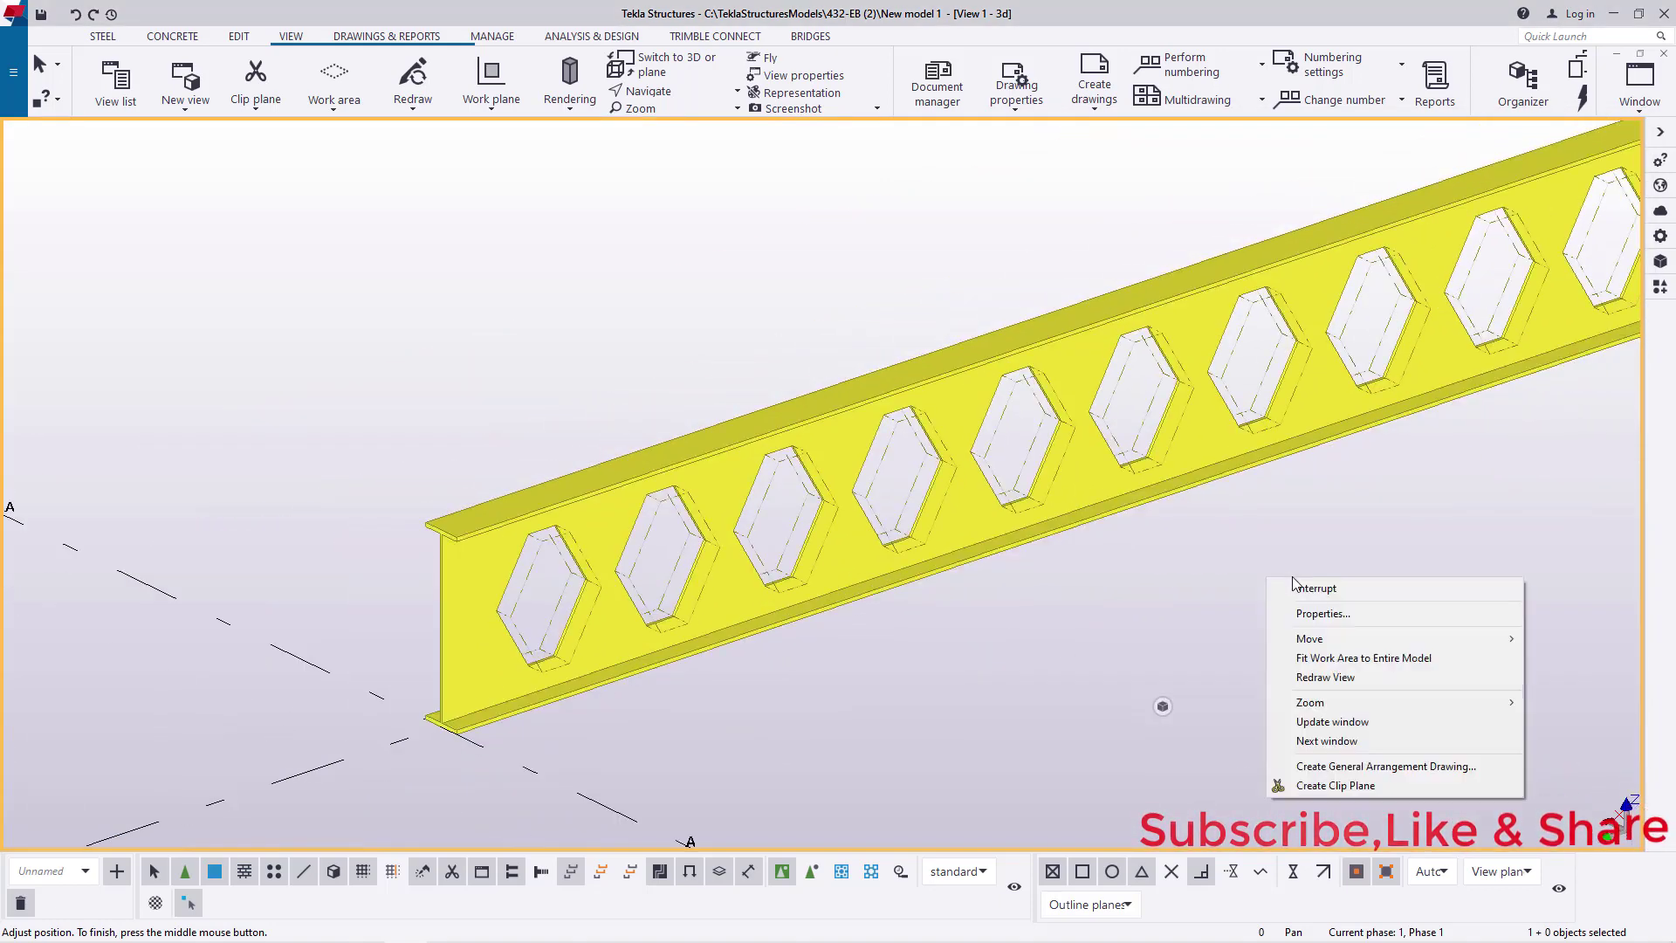
click(1334, 660)
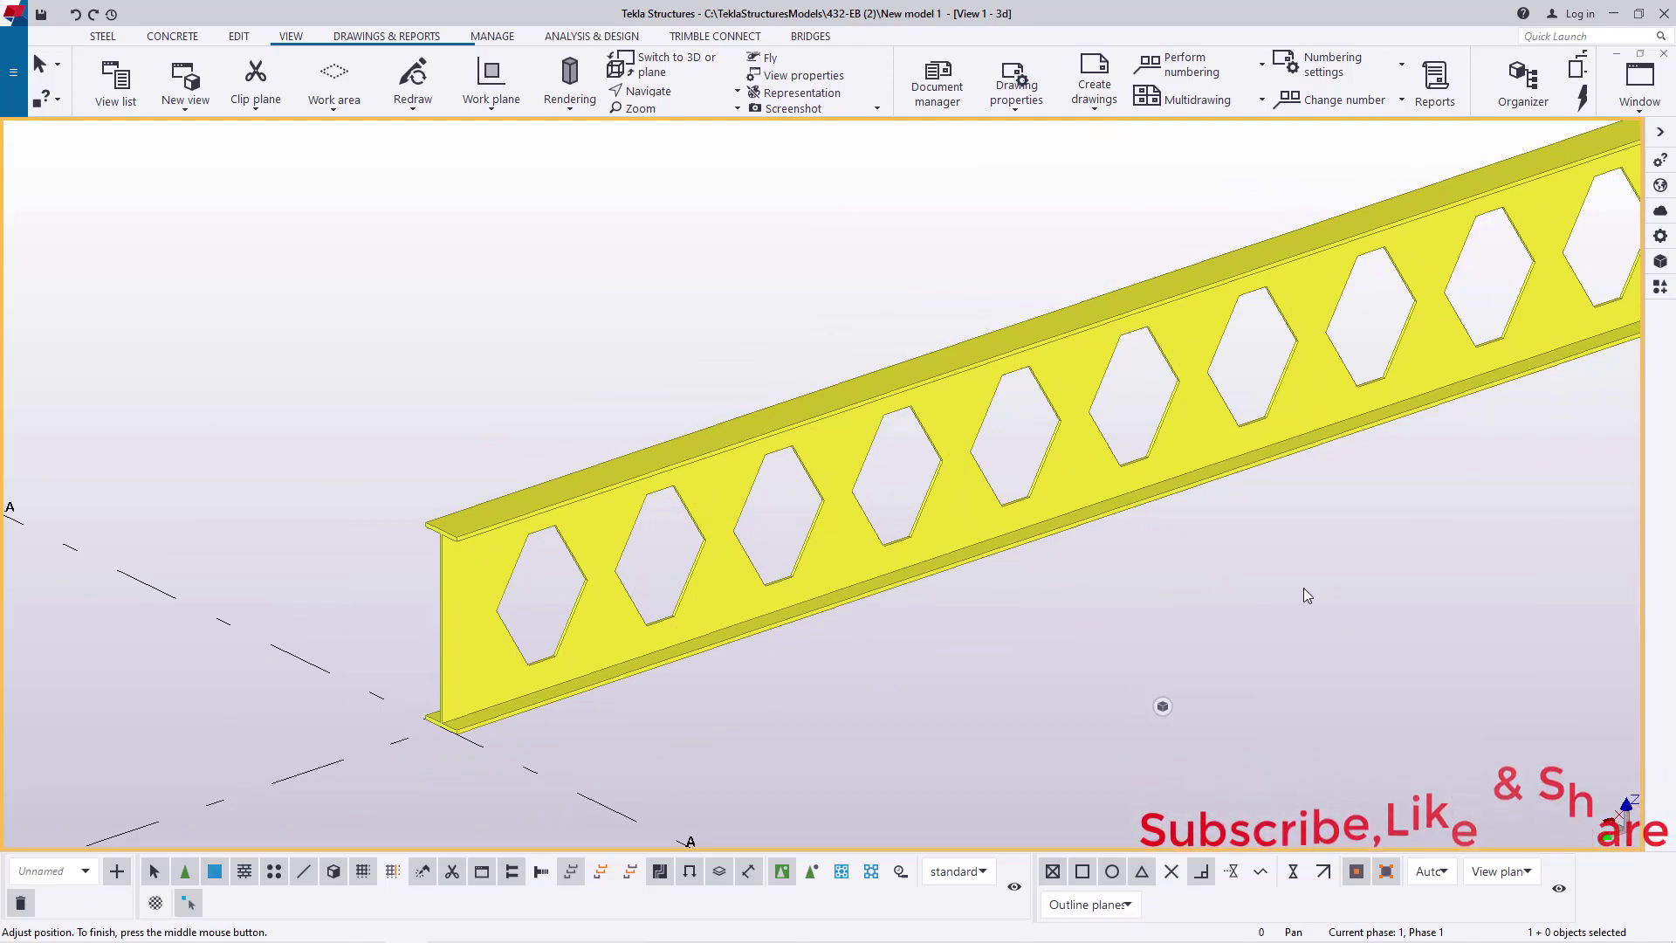
scroll(388, 667, up, 2)
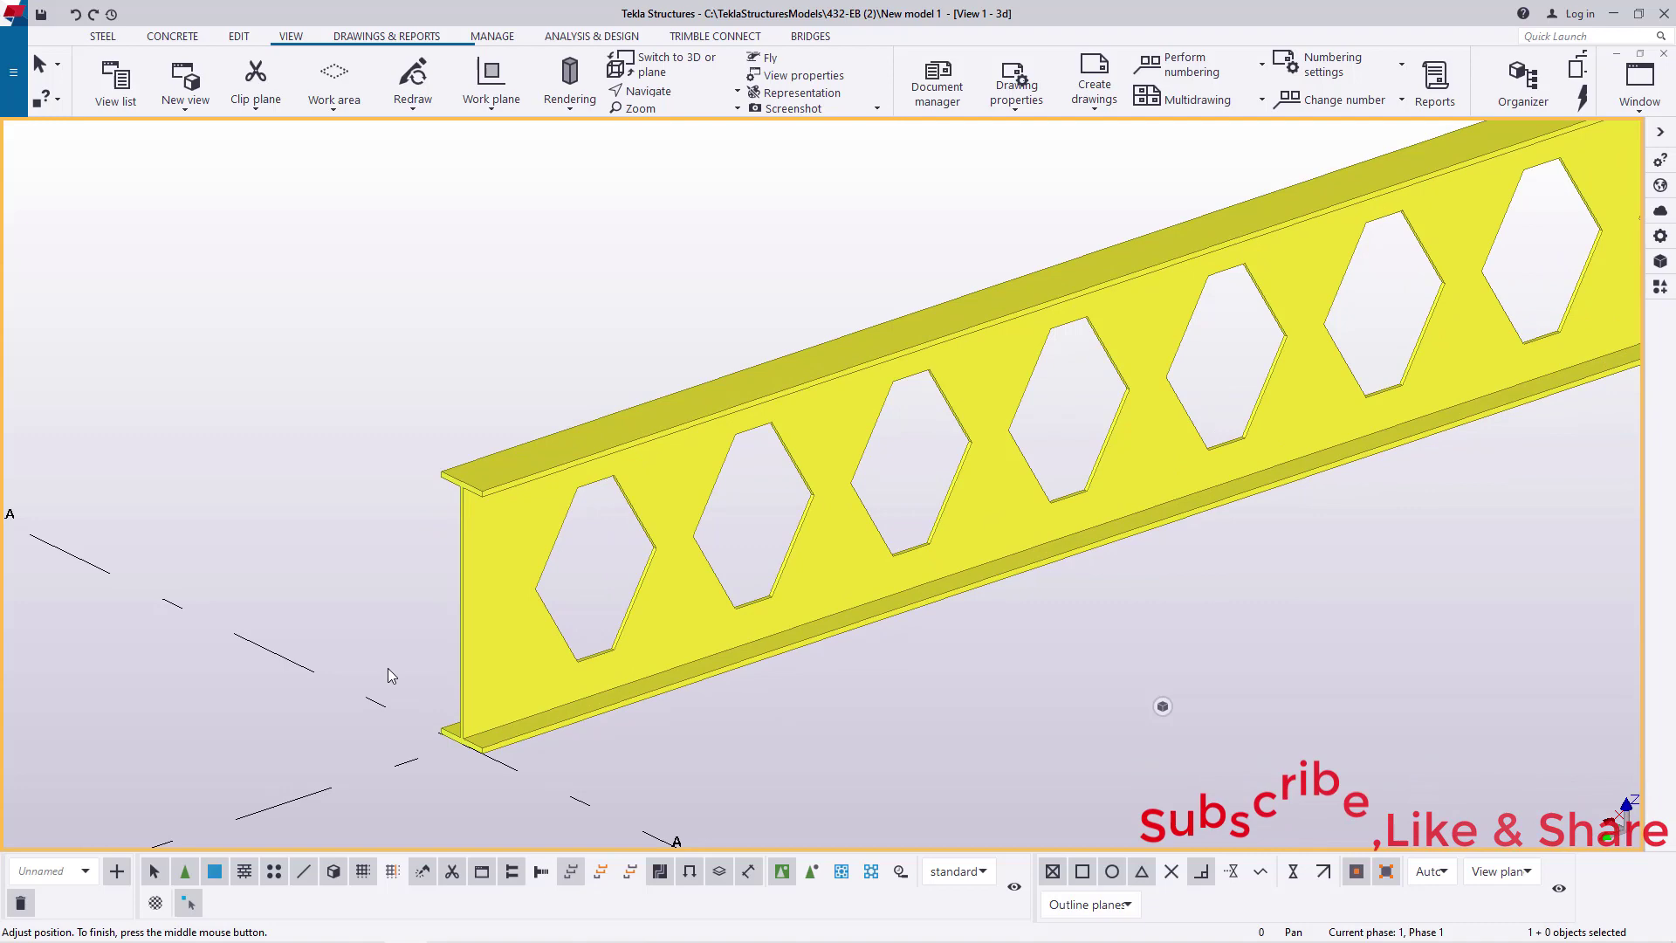
scroll(507, 699, up, 3)
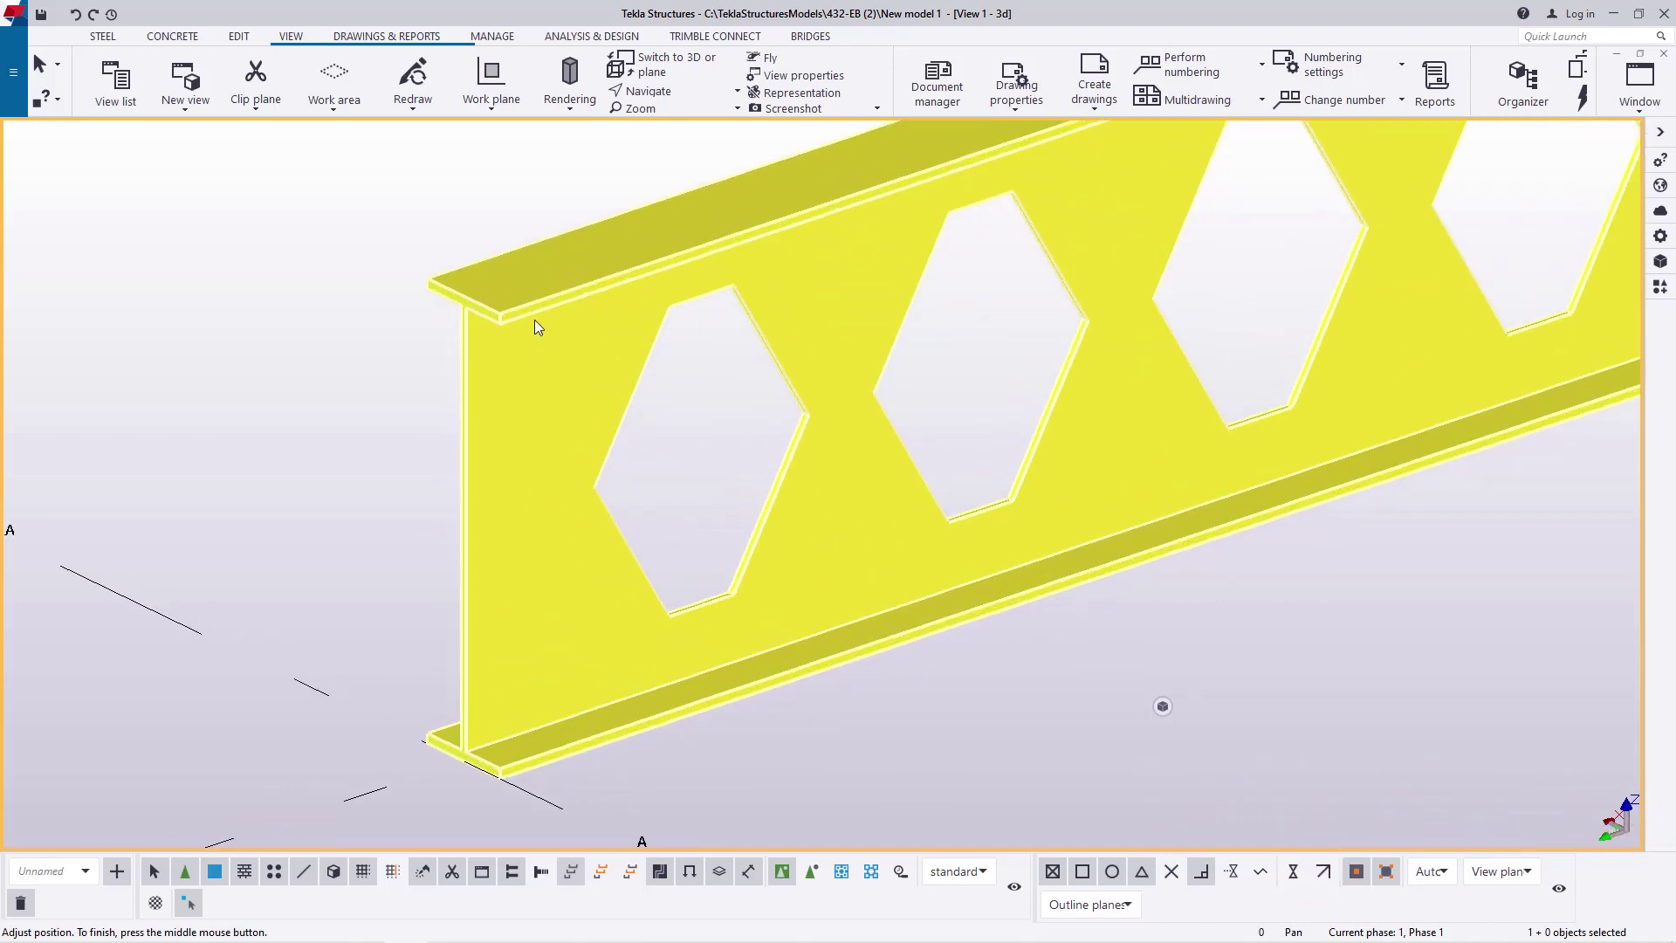
click(241, 39)
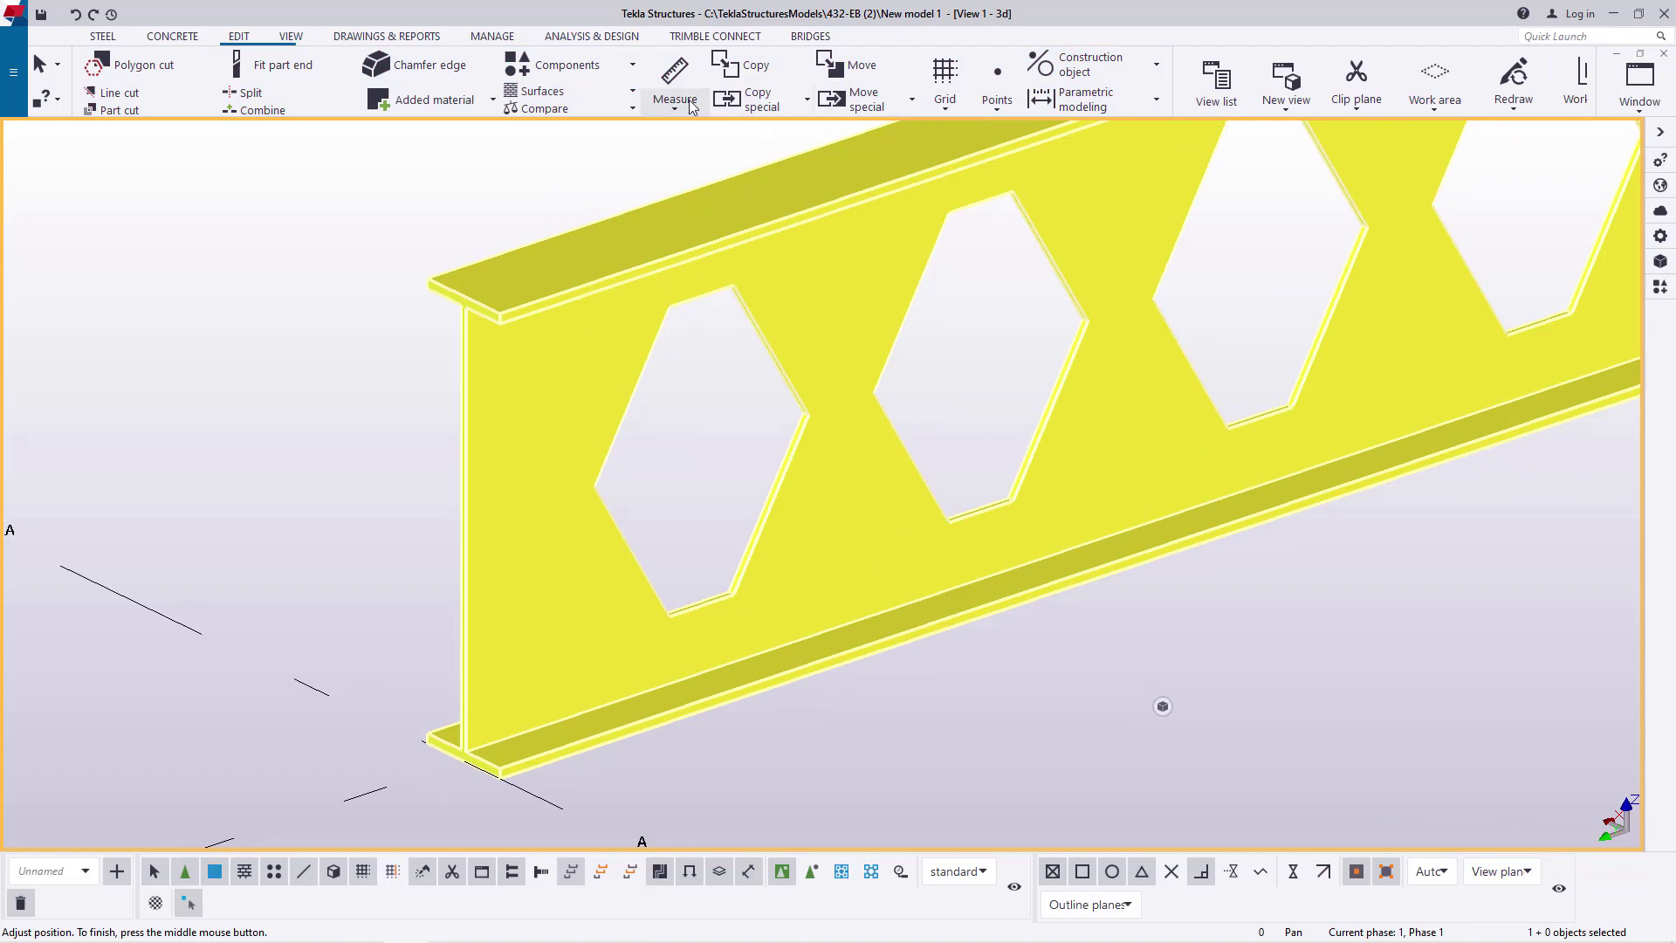
click(692, 104)
click(721, 137)
scroll(551, 308, up, 5)
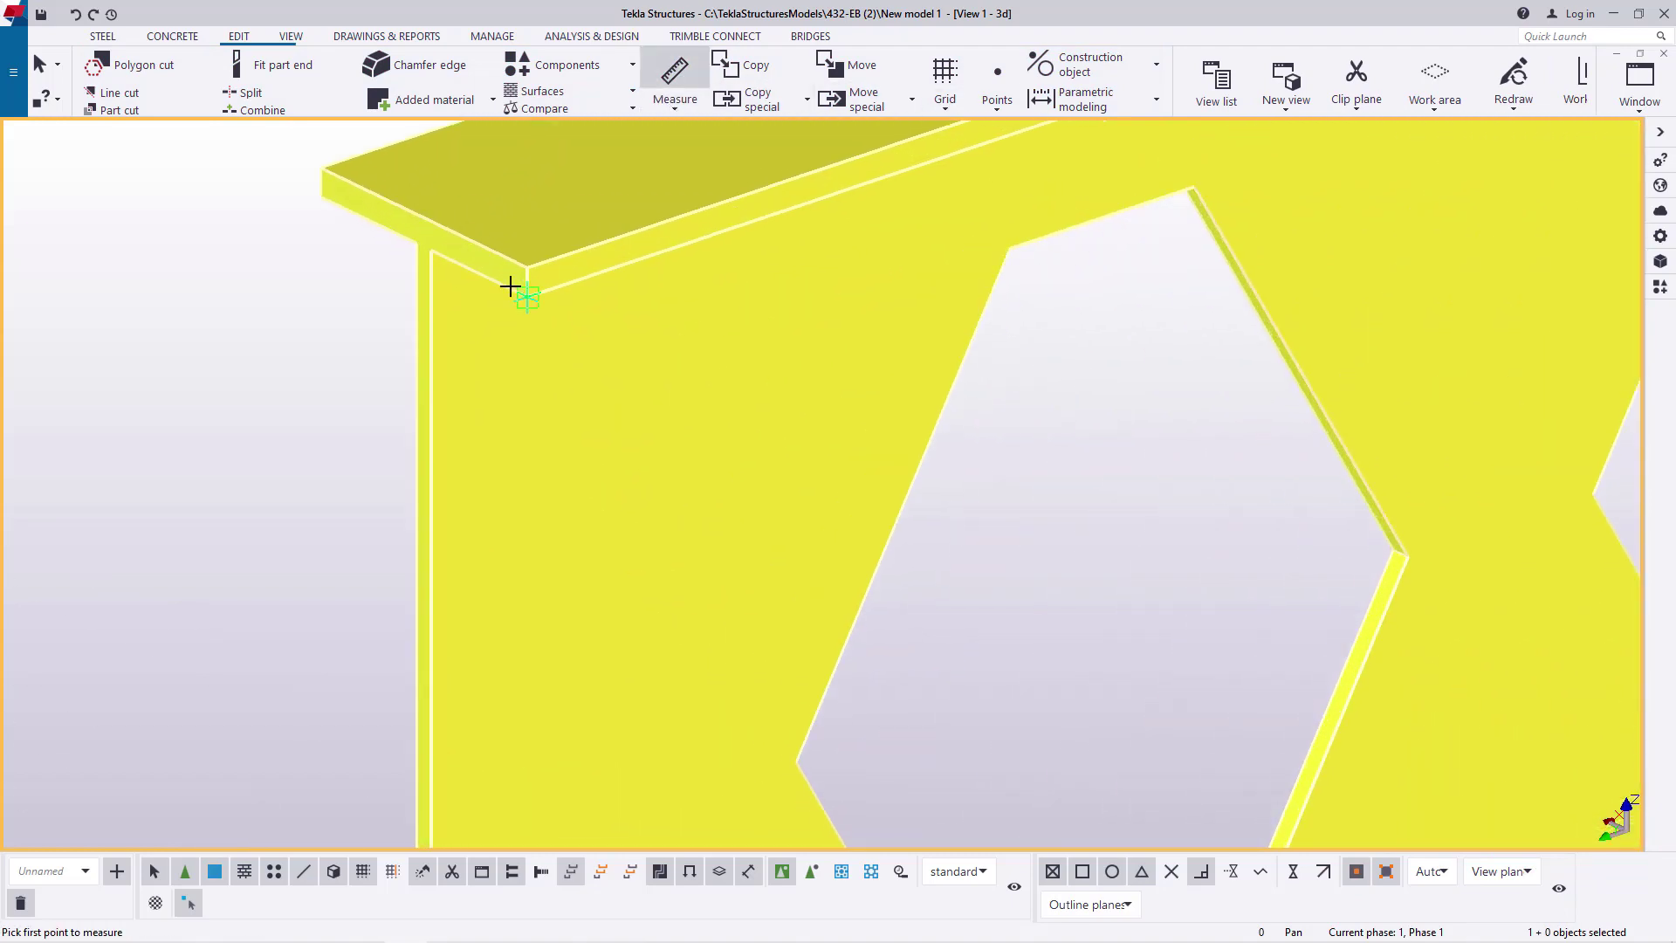
scroll(582, 183, down, 5)
scroll(595, 658, up, 6)
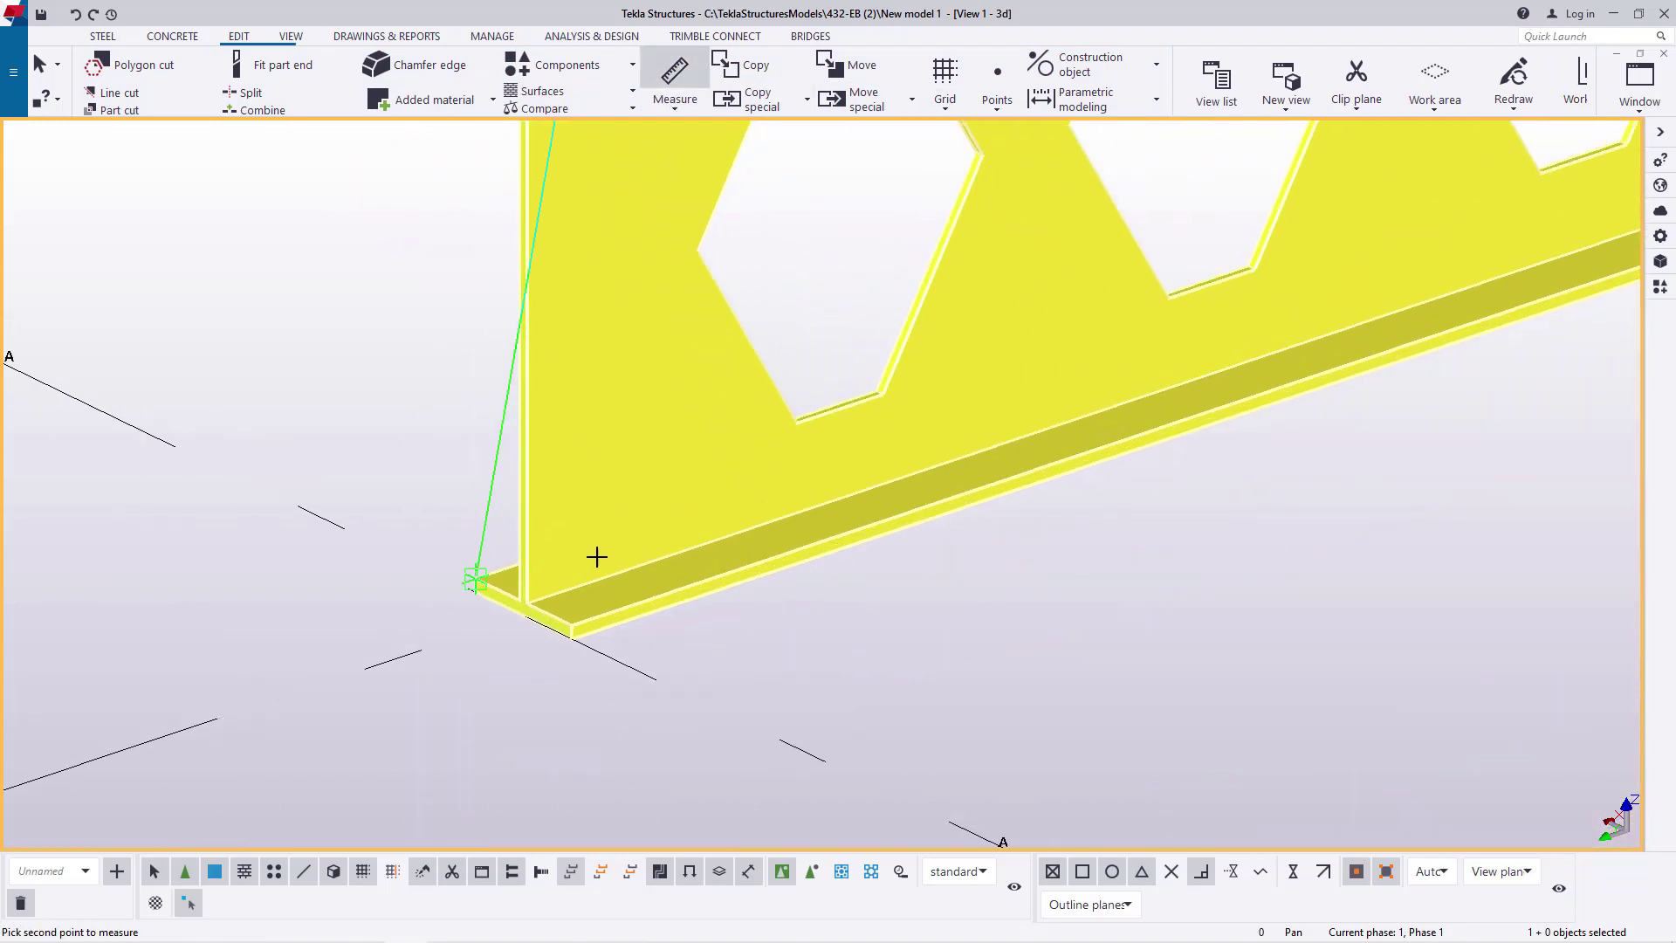
right_click(914, 632)
click(934, 642)
scroll(496, 724, down, 3)
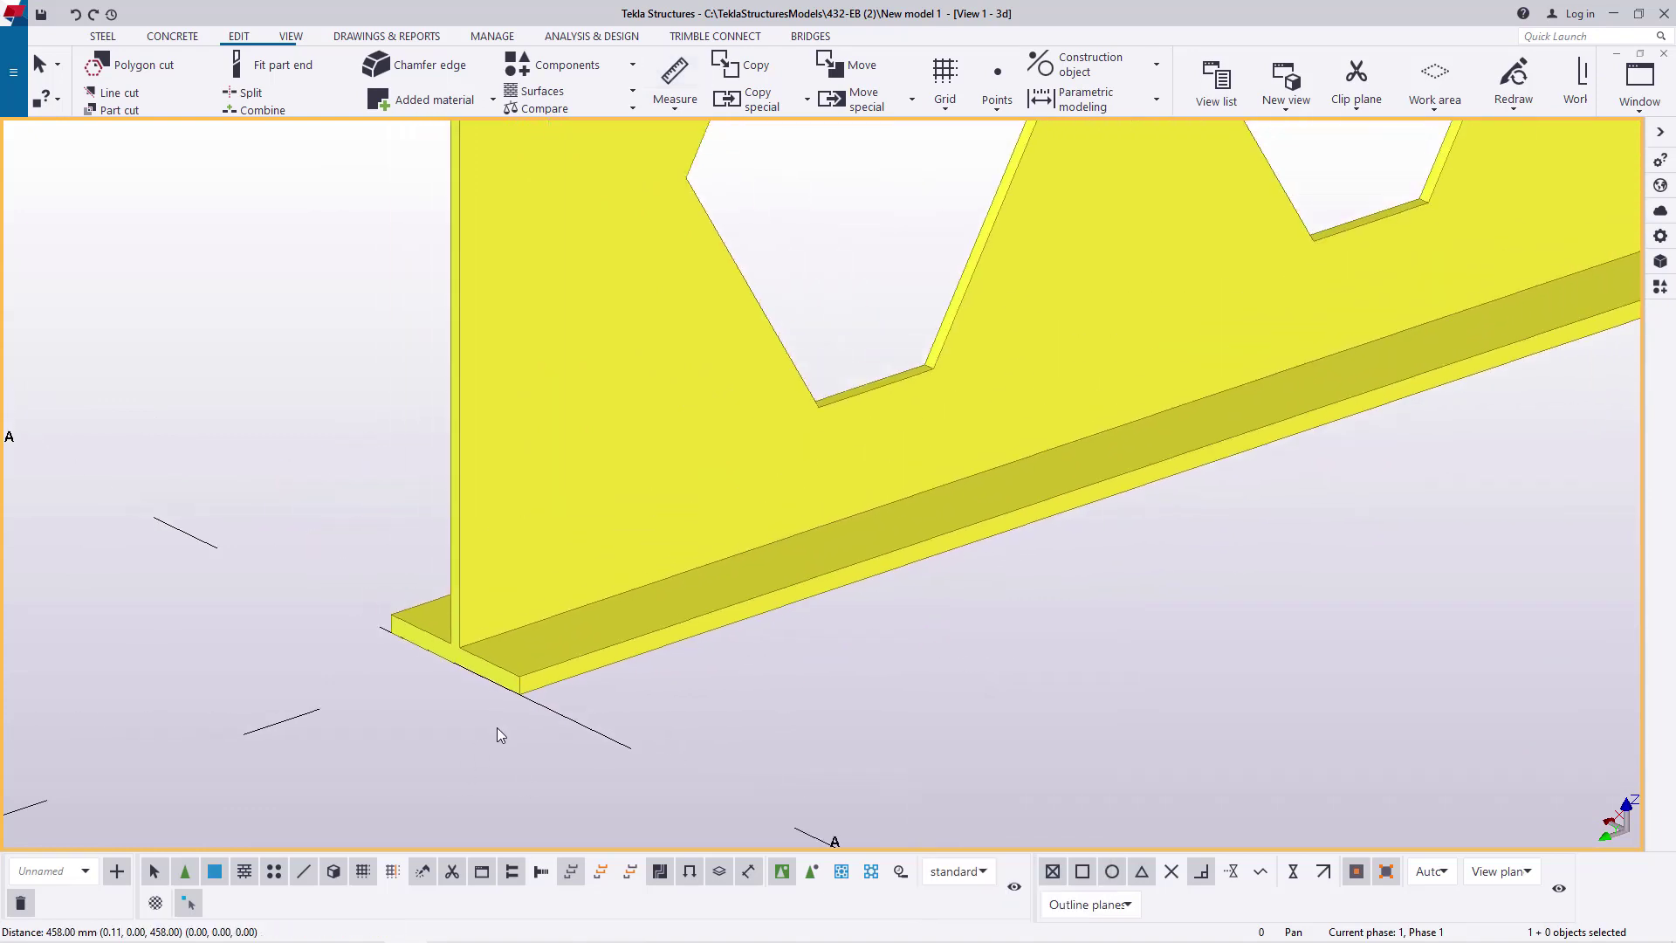
scroll(498, 735, down, 2)
scroll(798, 403, up, 3)
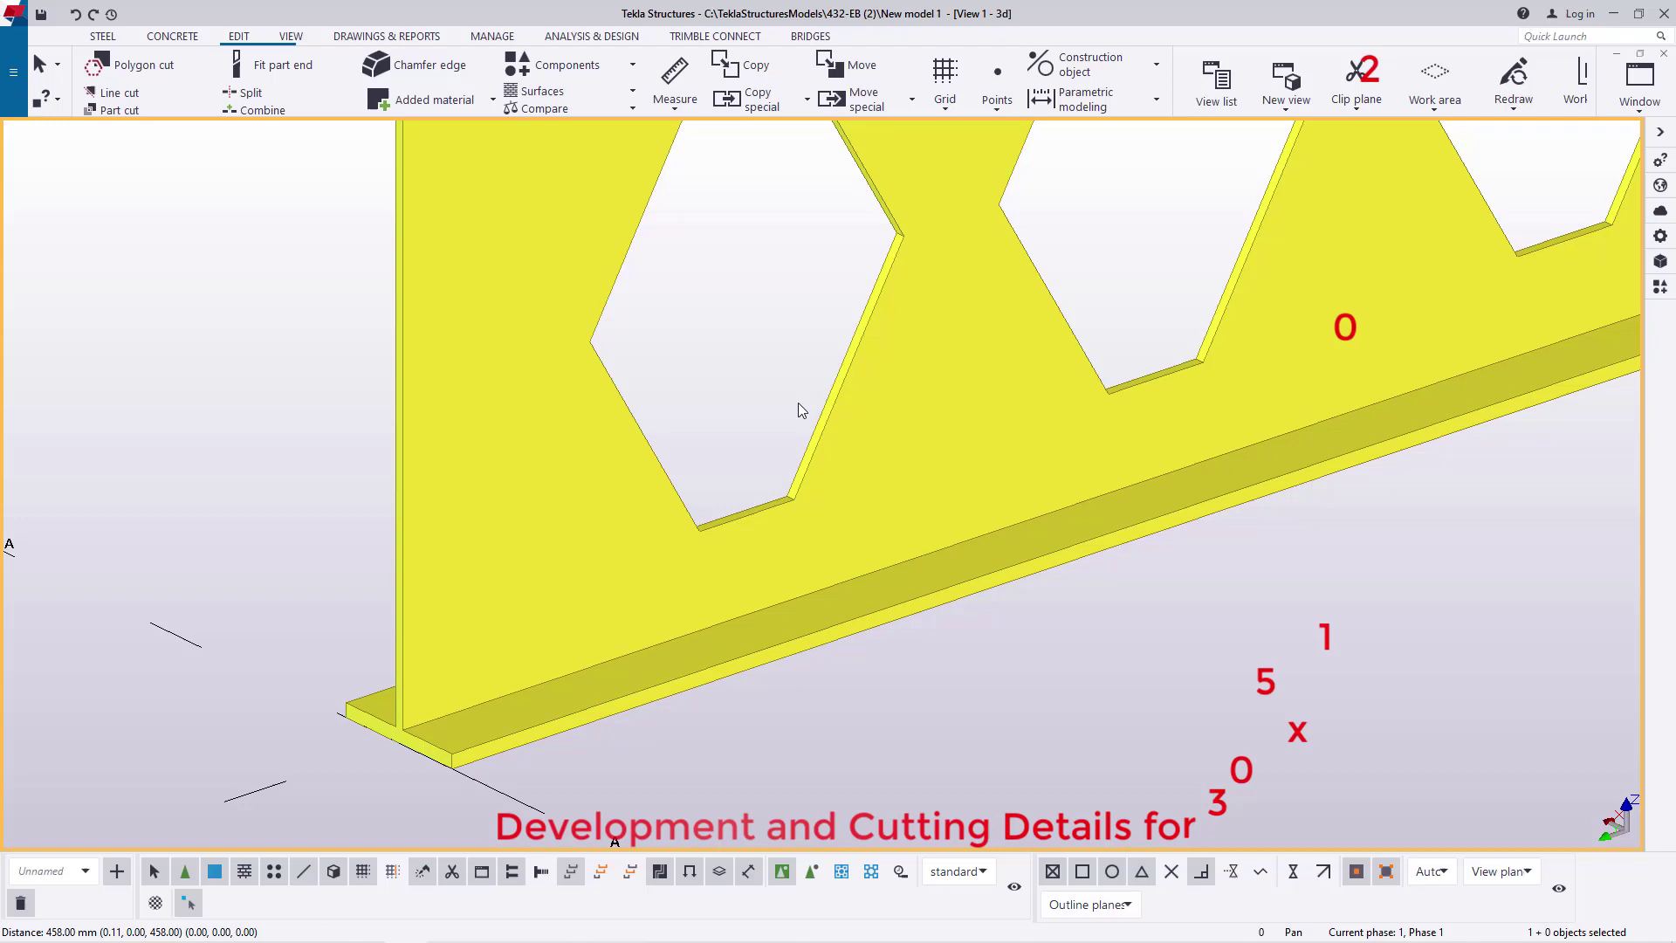
scroll(542, 666, down, 4)
scroll(565, 541, up, 4)
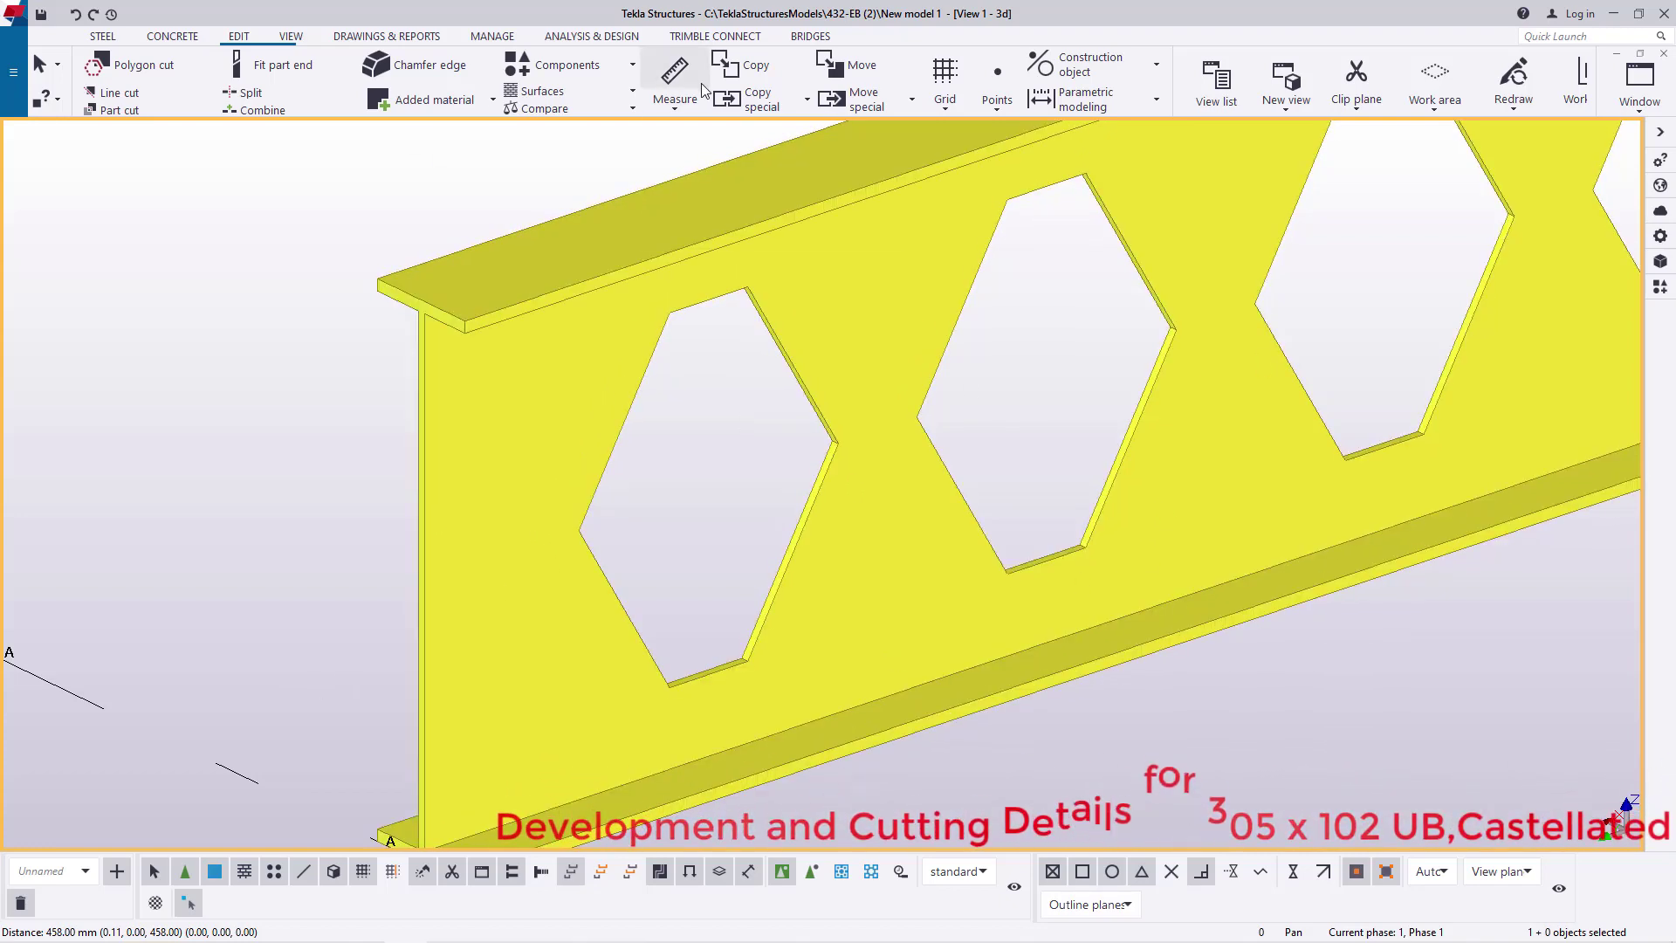
click(997, 109)
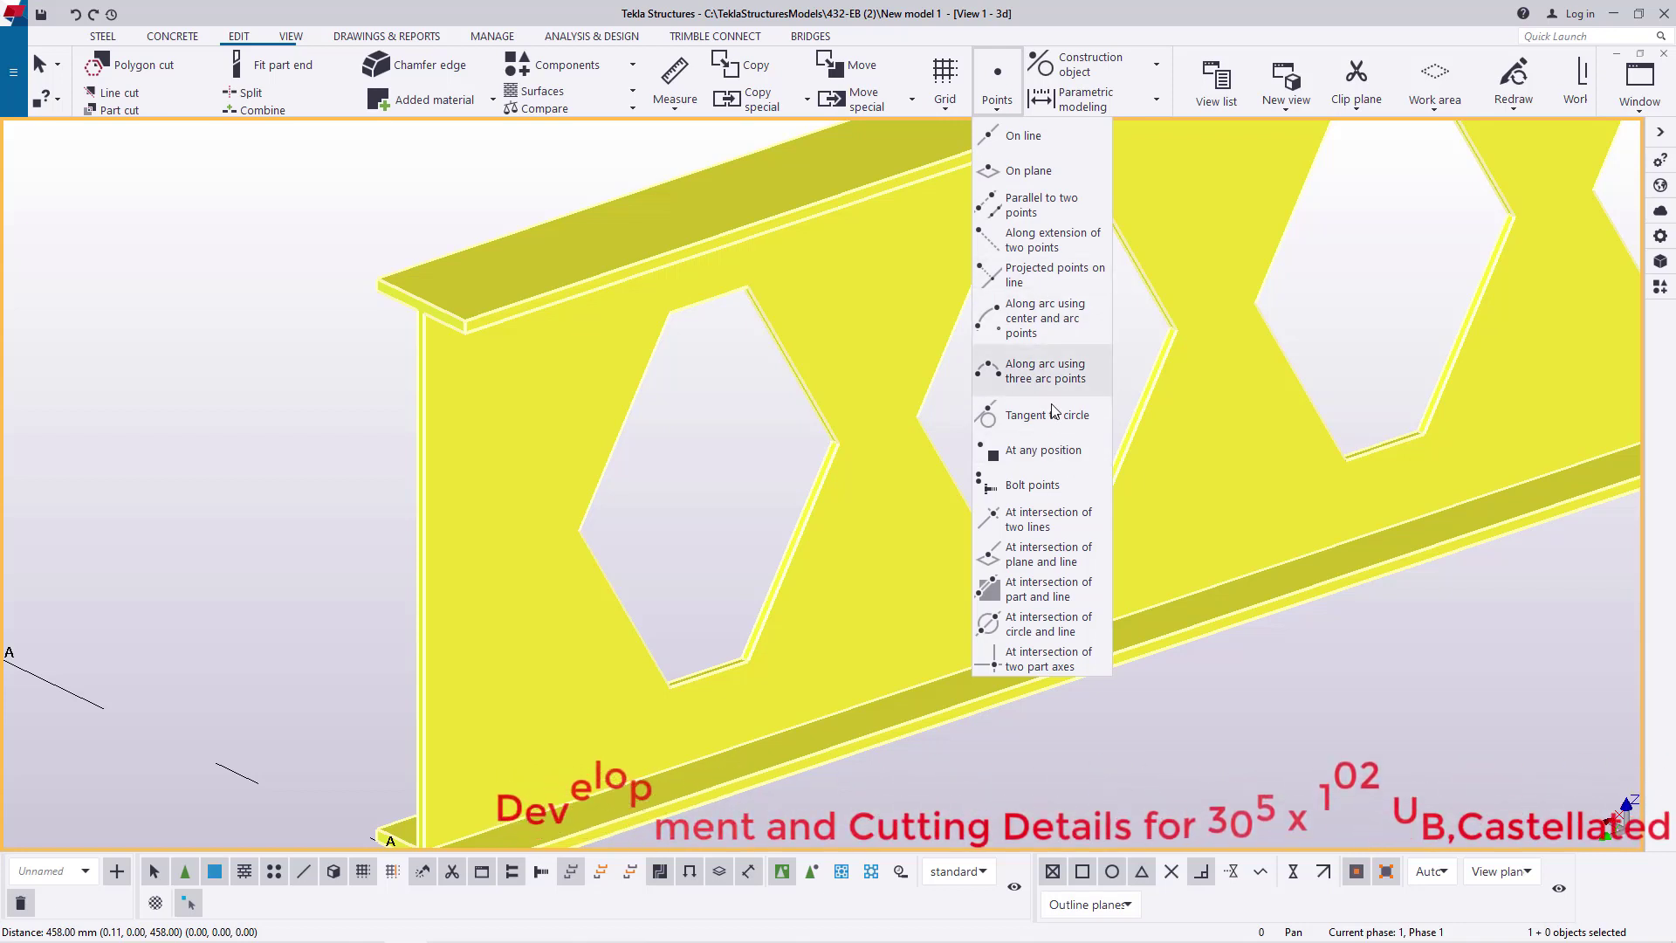
click(1043, 449)
scroll(486, 498, up, 3)
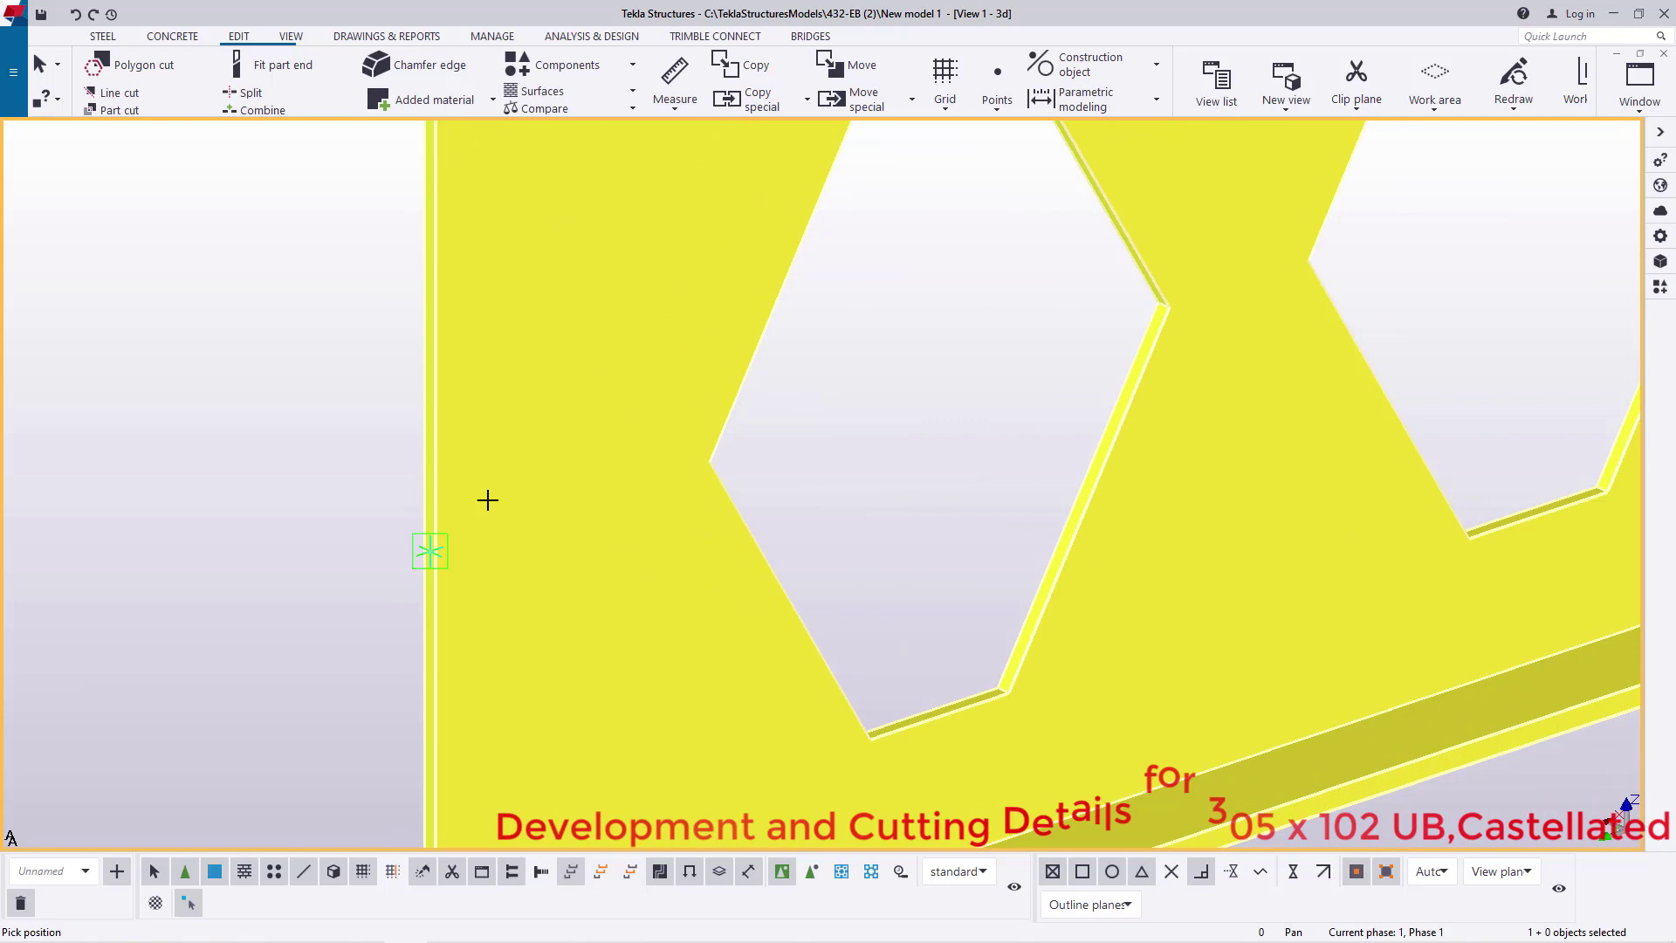
scroll(546, 561, down, 4)
scroll(487, 722, up, 6)
scroll(537, 617, up, 2)
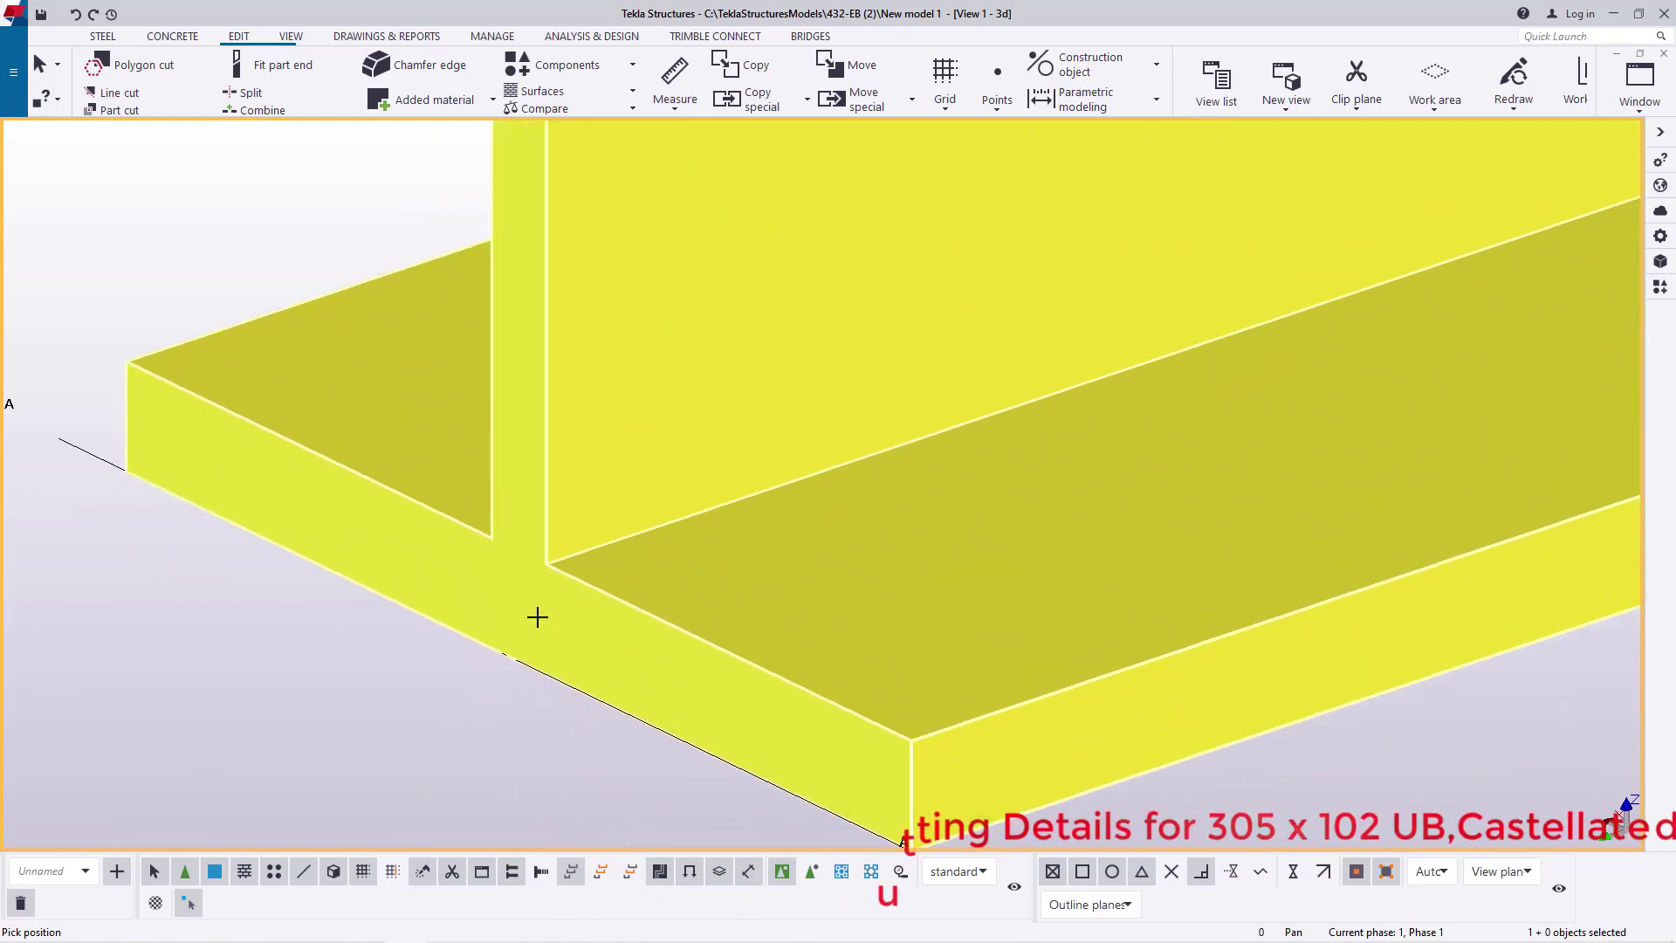
right_click(538, 689)
click(515, 433)
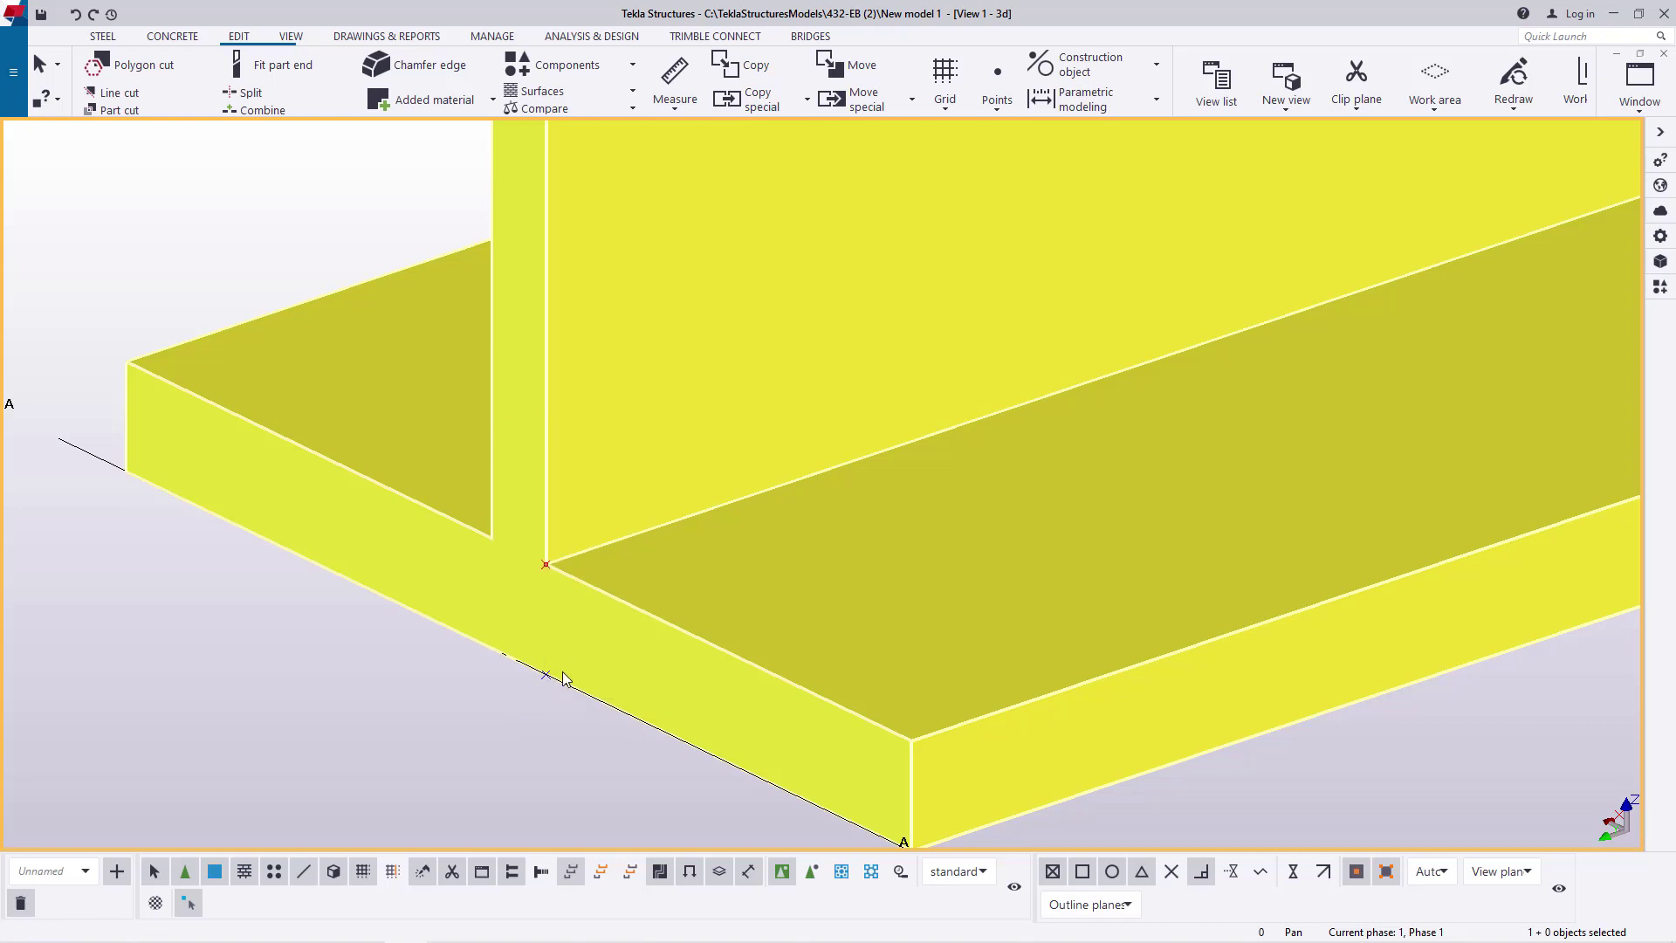
right_click(545, 676)
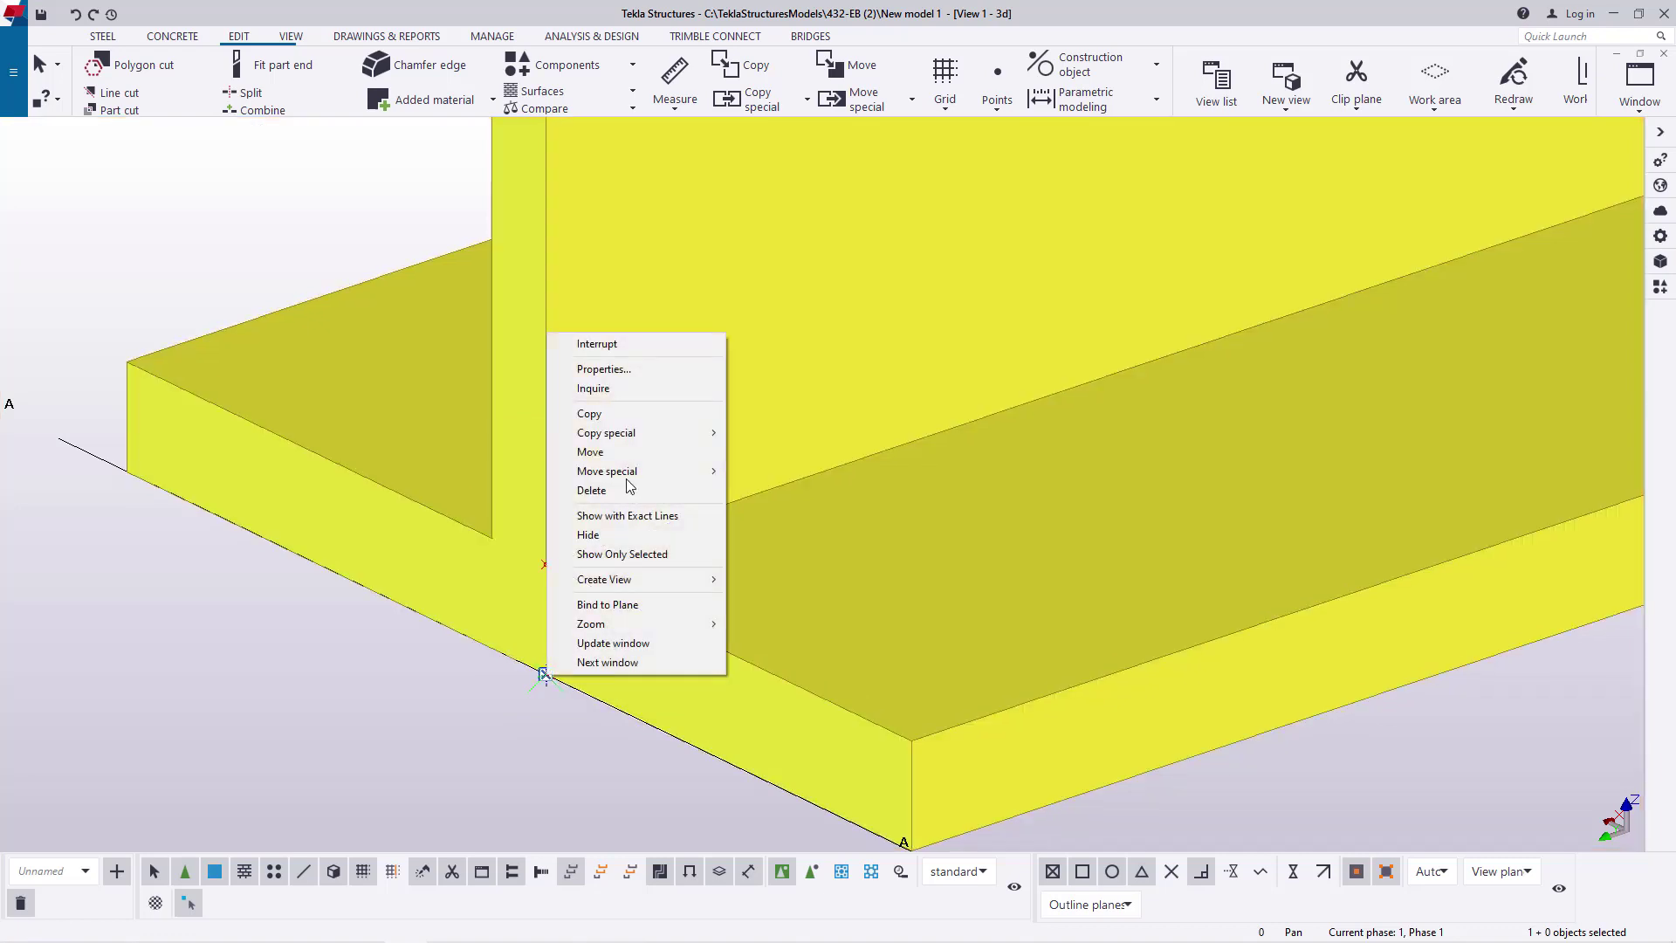
click(593, 415)
click(547, 565)
scroll(366, 704, down, 8)
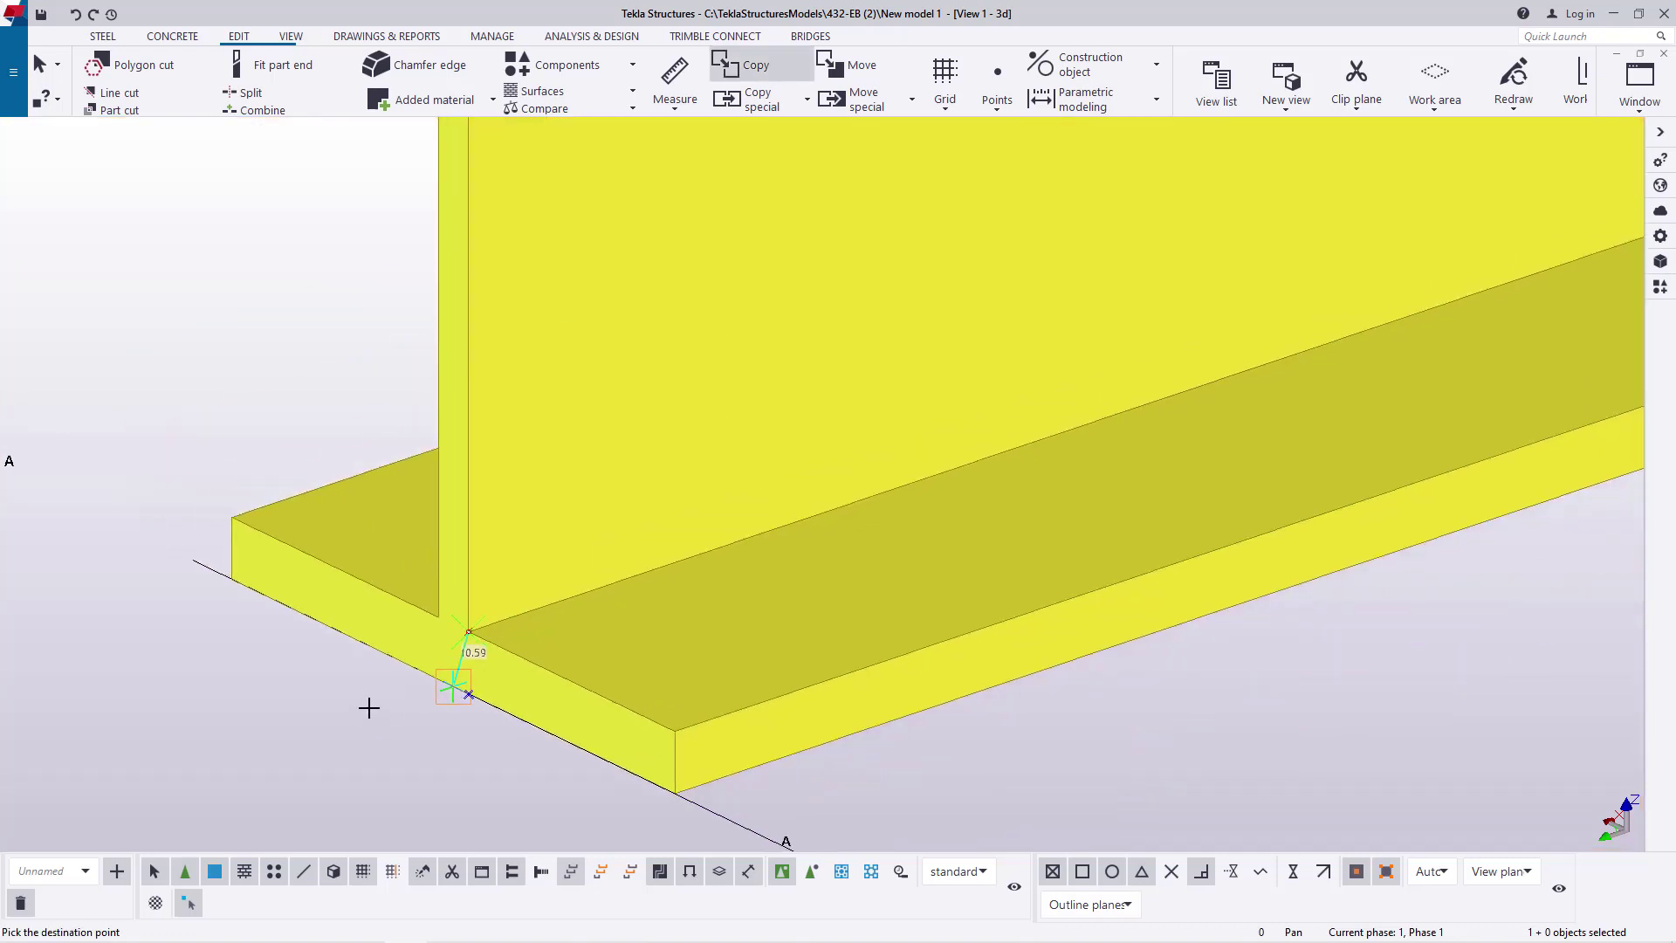
scroll(262, 718, down, 2)
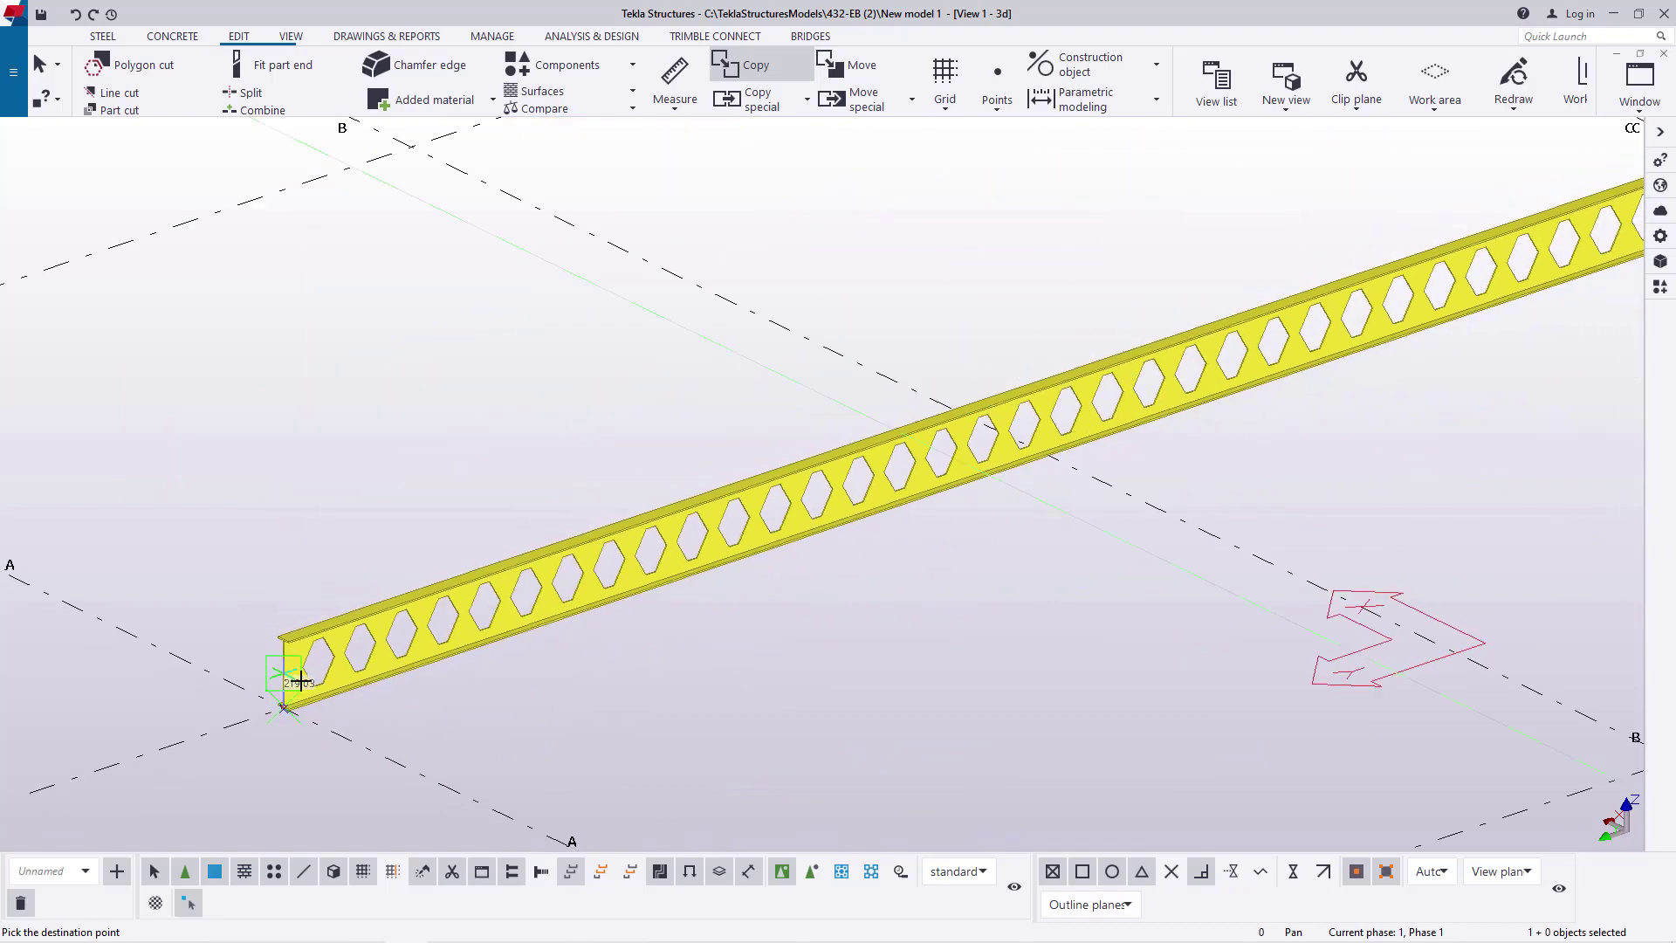
scroll(1361, 336, up, 10)
scroll(1375, 355, up, 8)
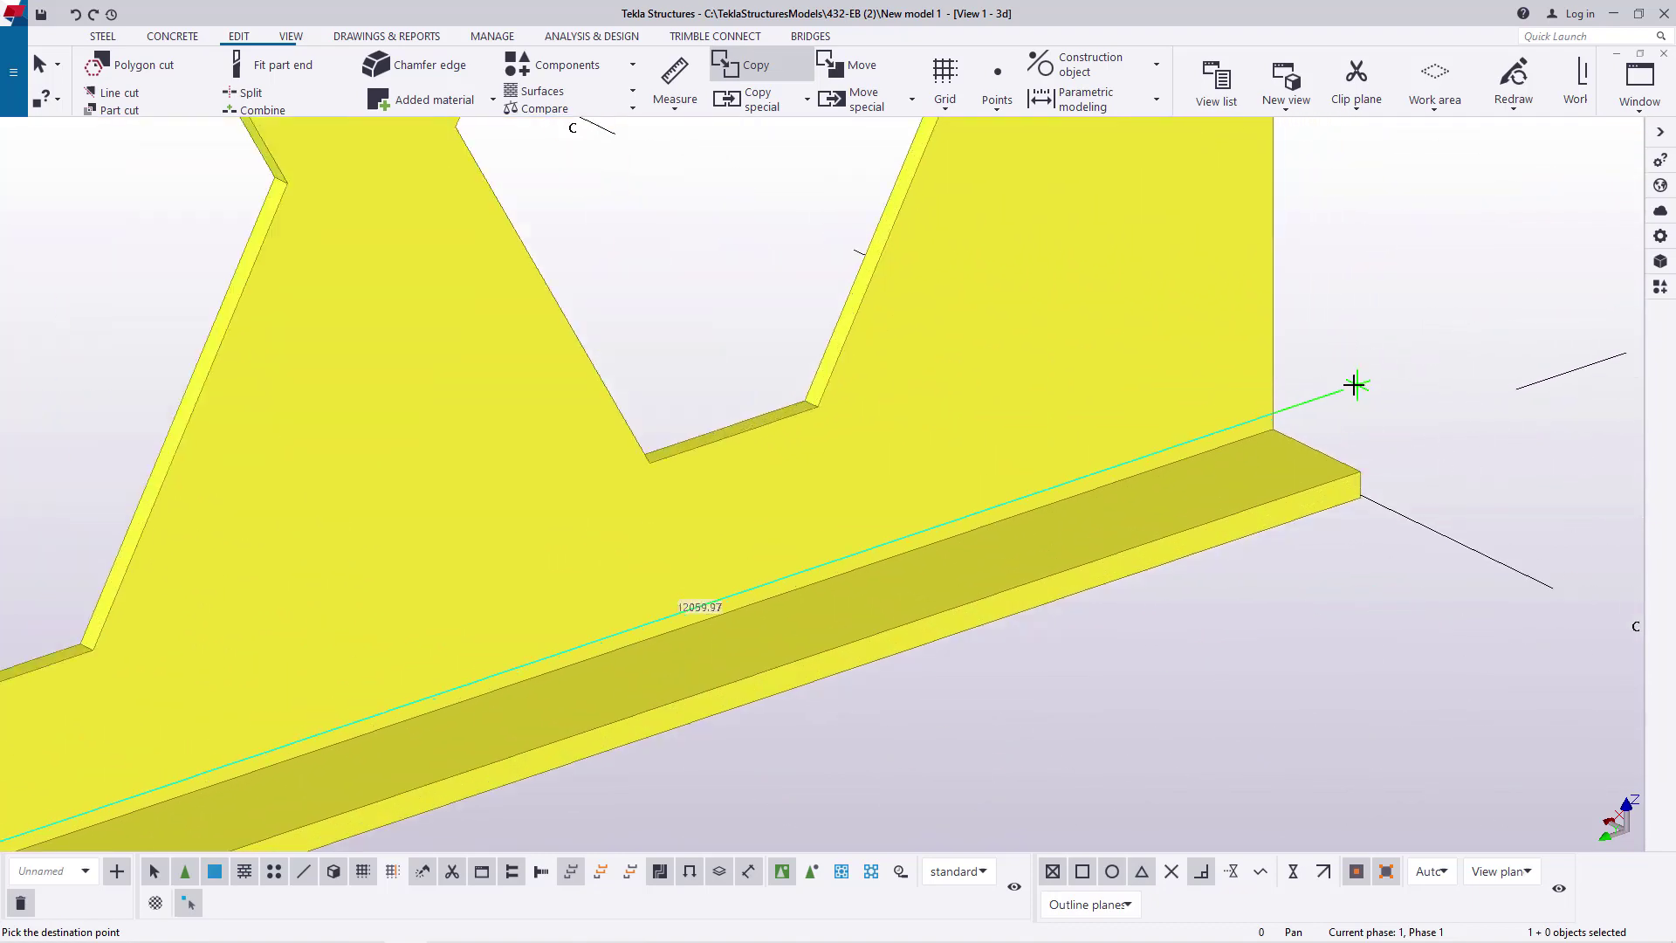
right_click(1320, 286)
click(1366, 292)
scroll(1295, 452, down, 5)
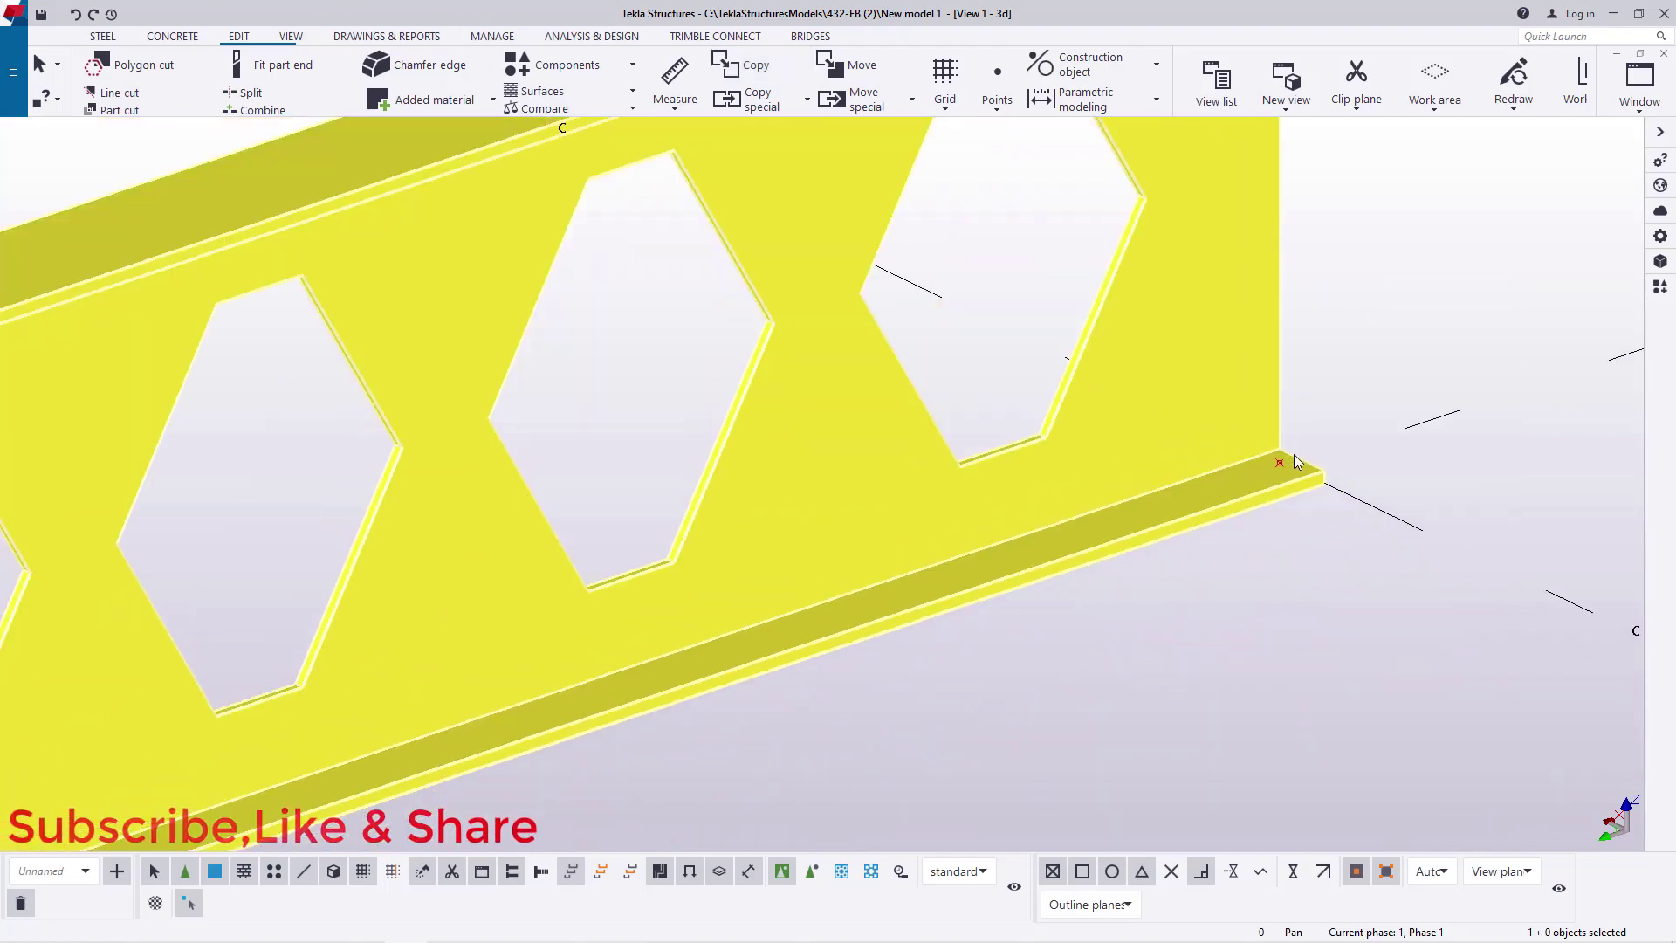
scroll(1294, 454, down, 8)
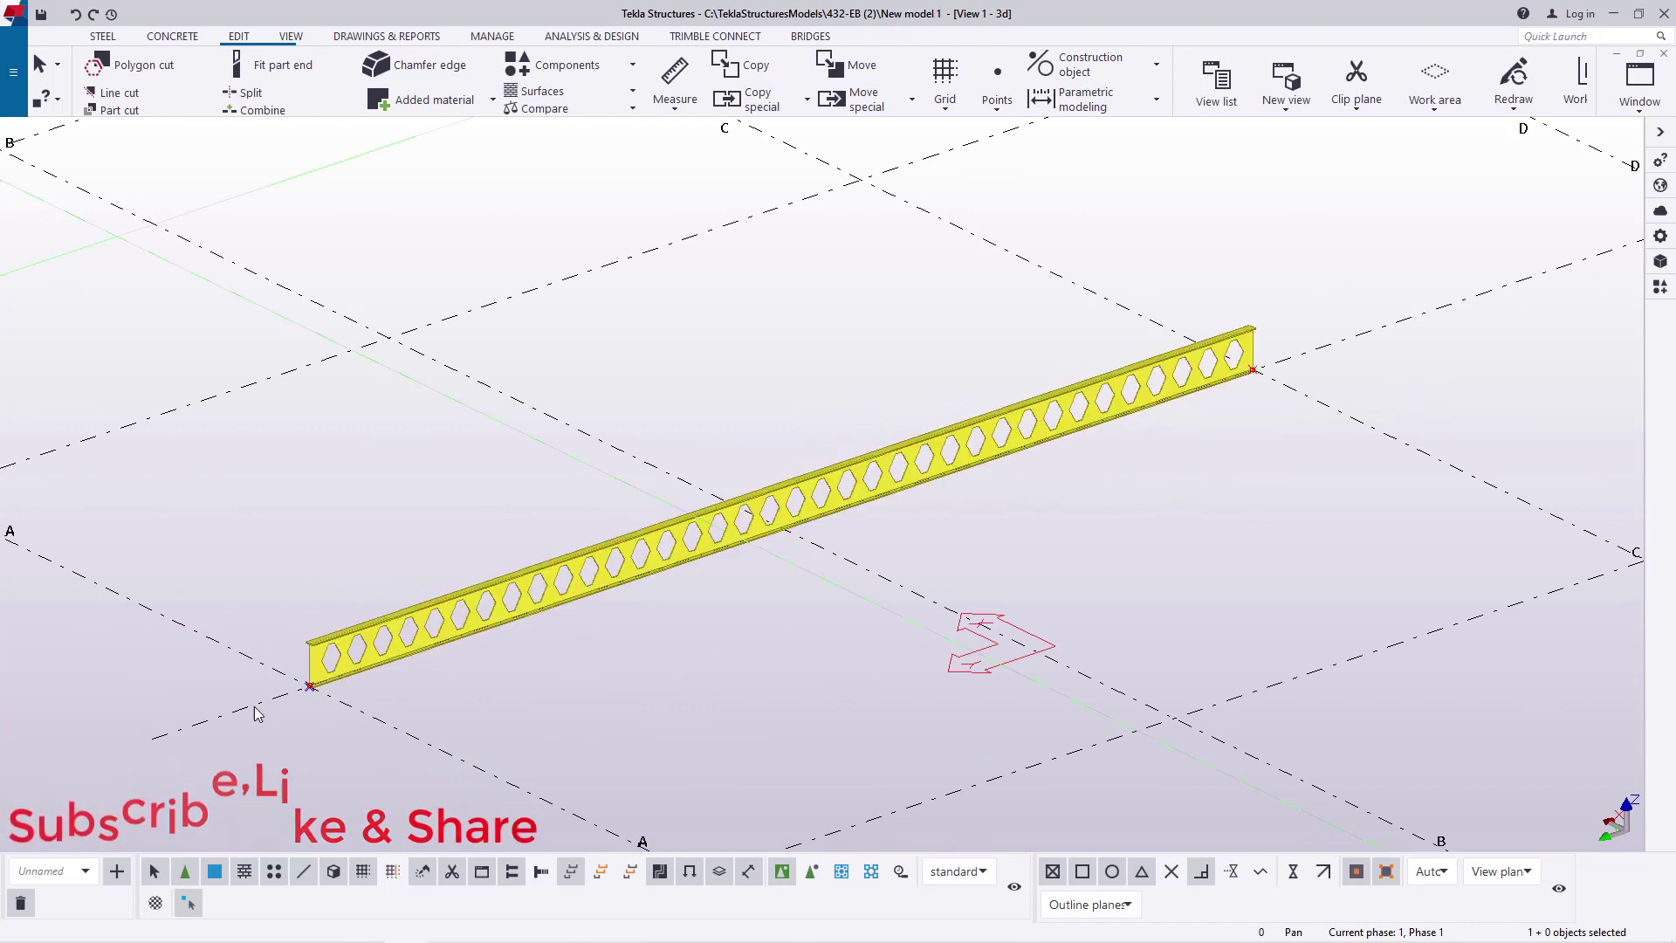
scroll(311, 646, up, 6)
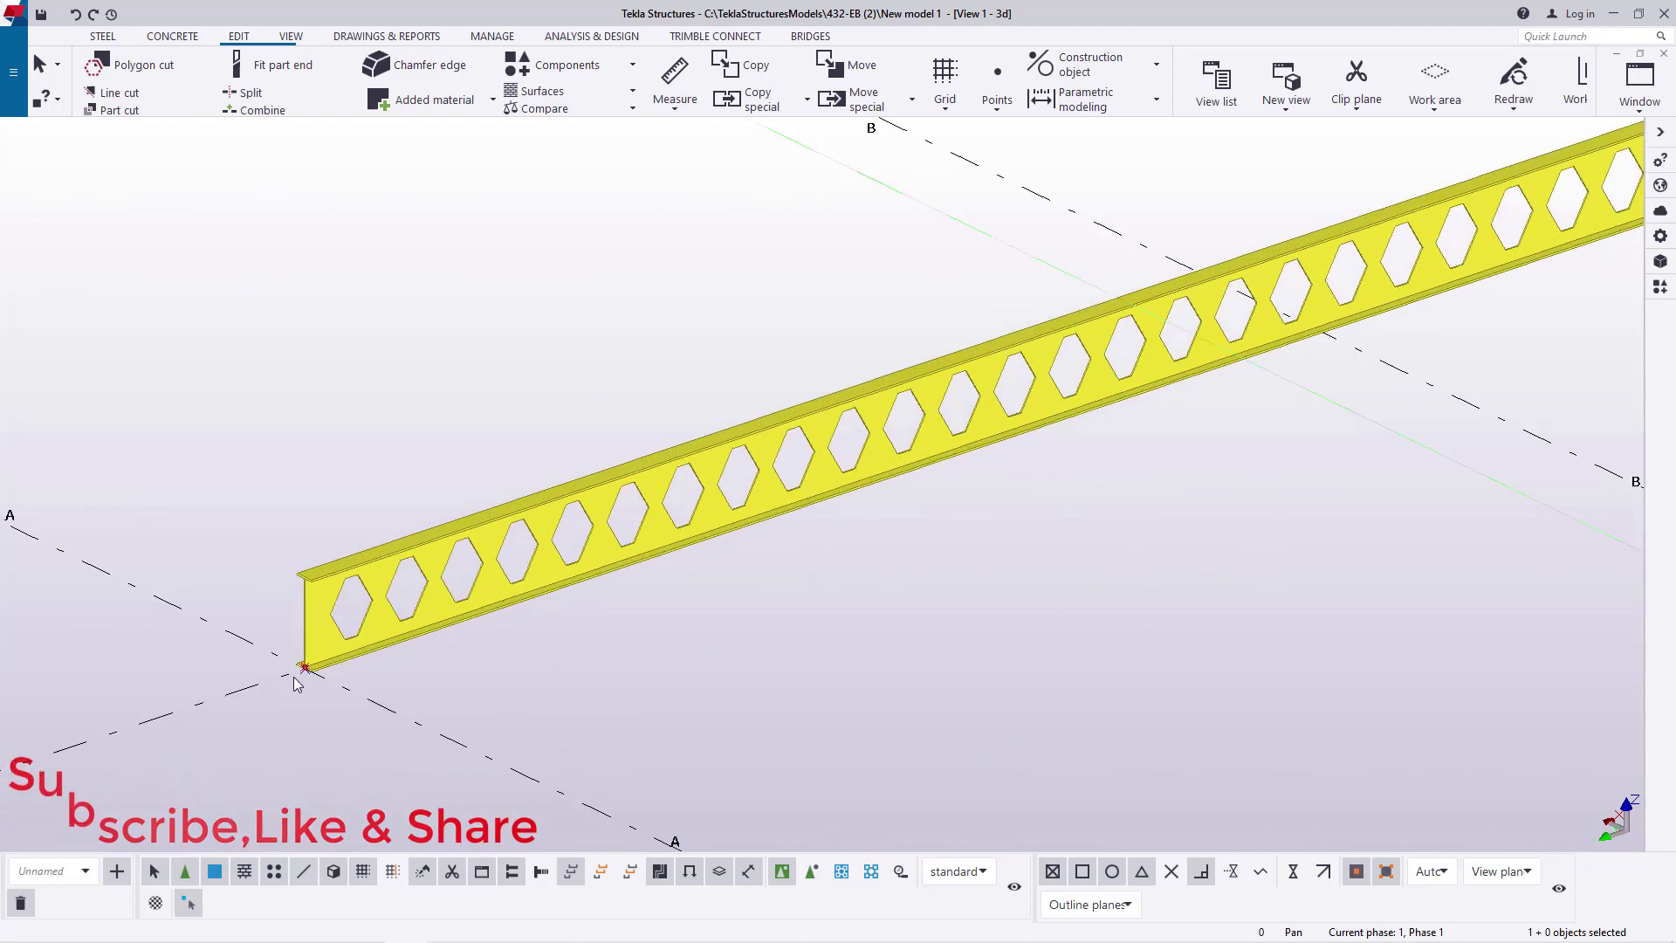
Start a polygon cut on the beam, picking points at its bottom corner and web top
click(99, 64)
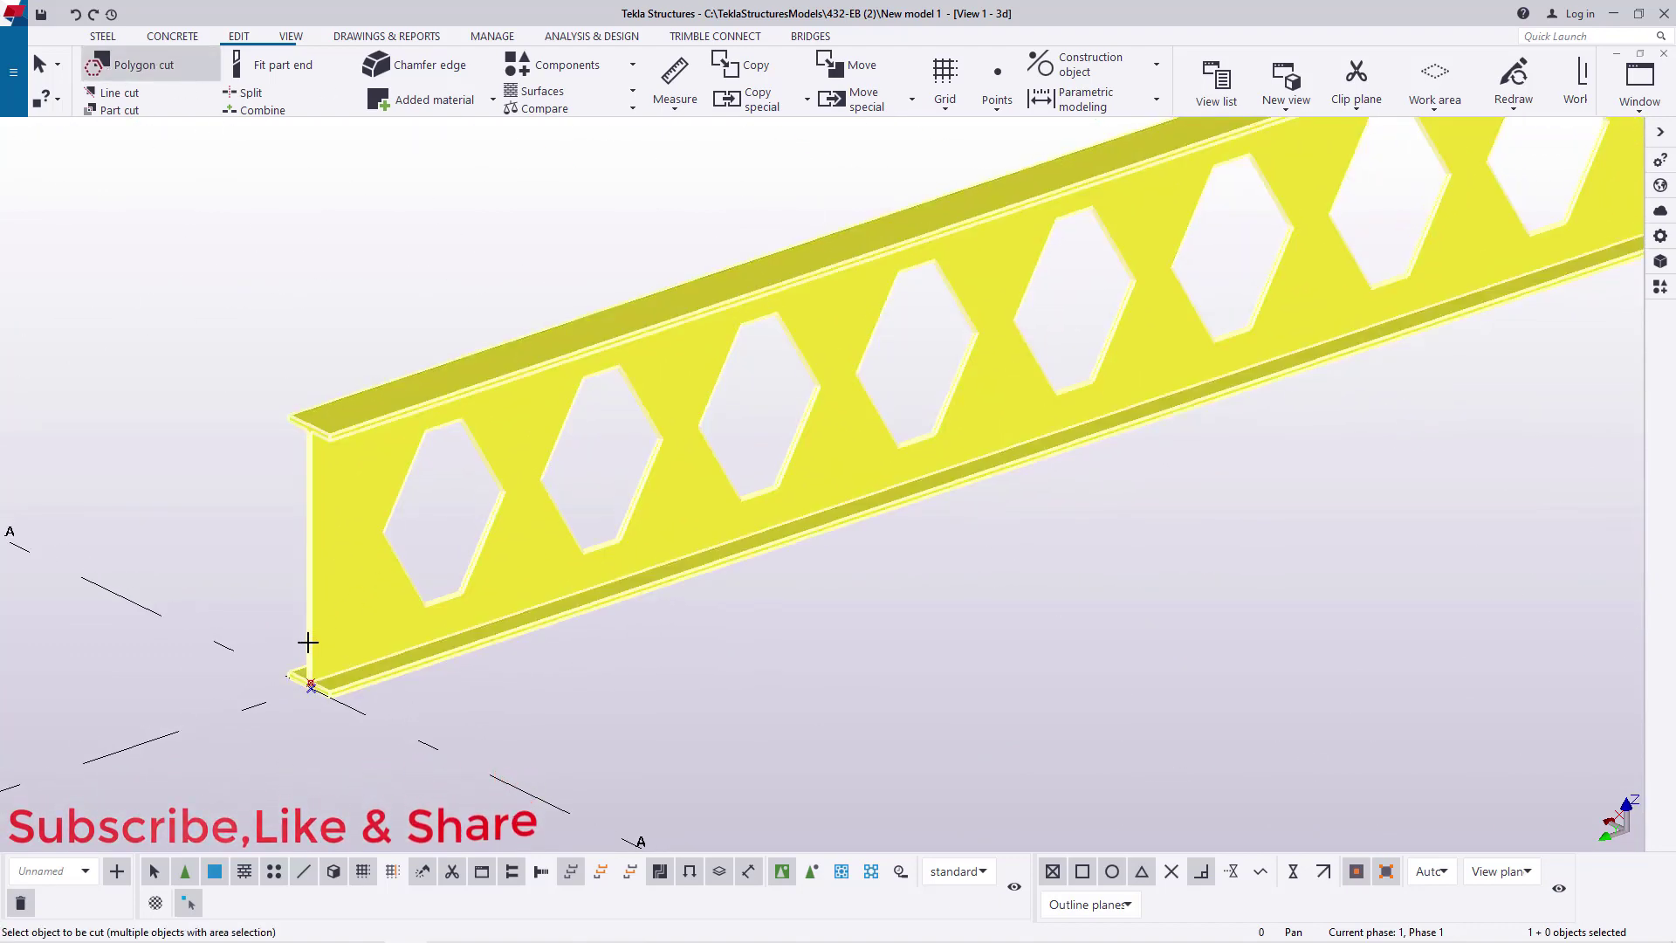
scroll(303, 704, up, 4)
scroll(305, 707, up, 5)
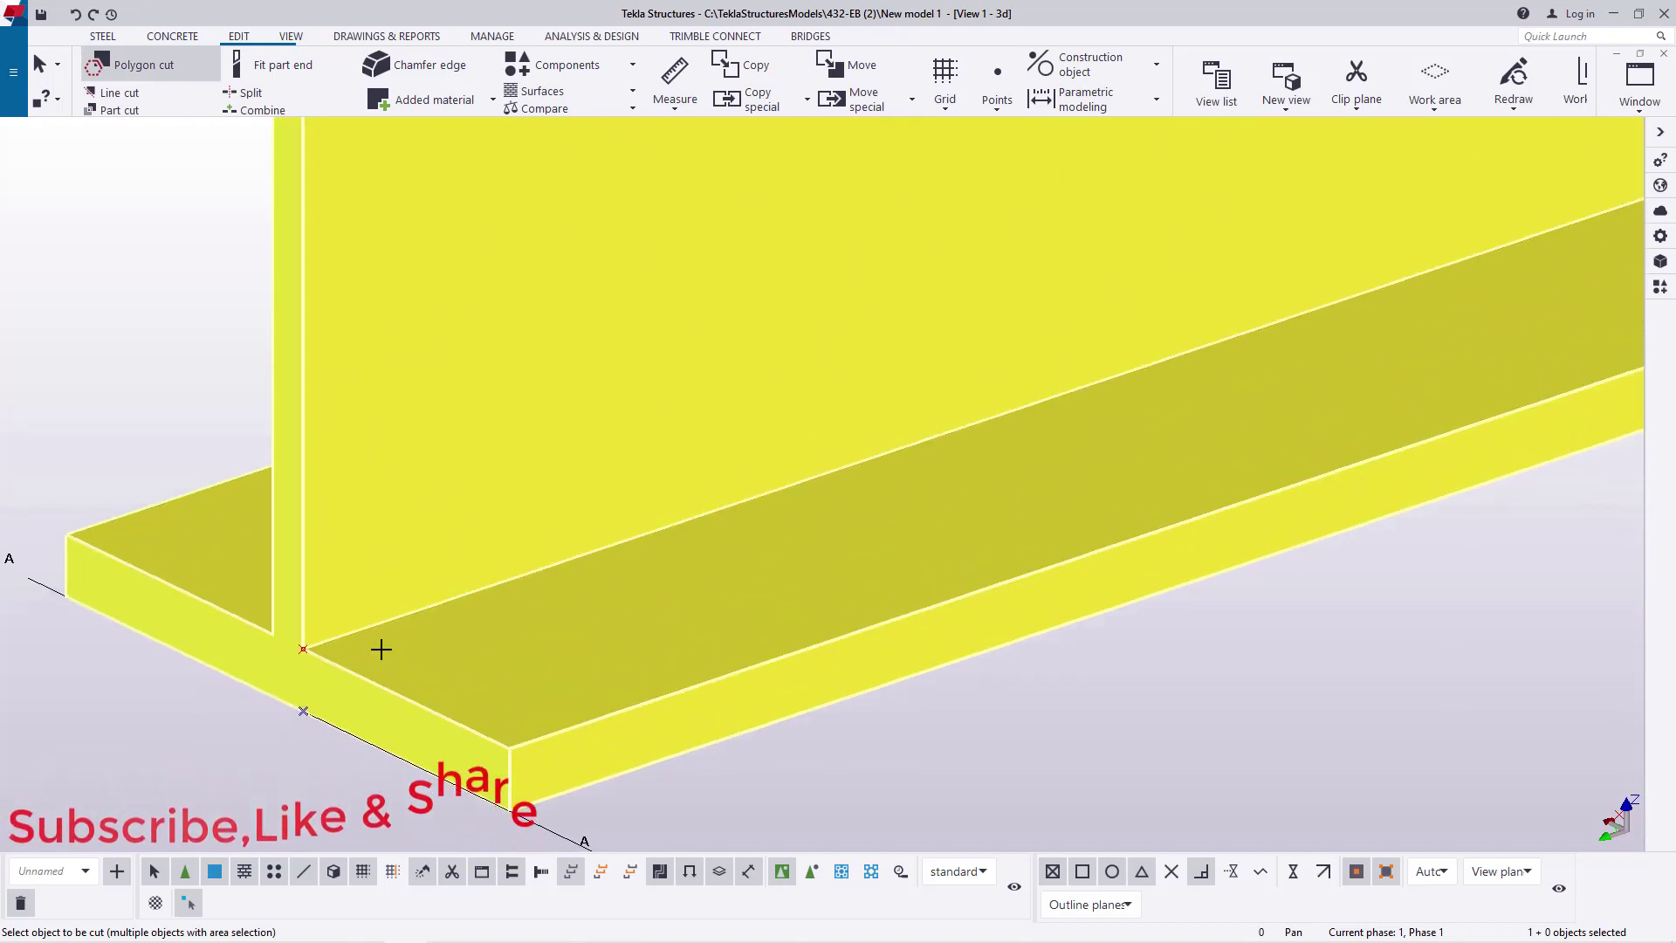
scroll(306, 703, up, 3)
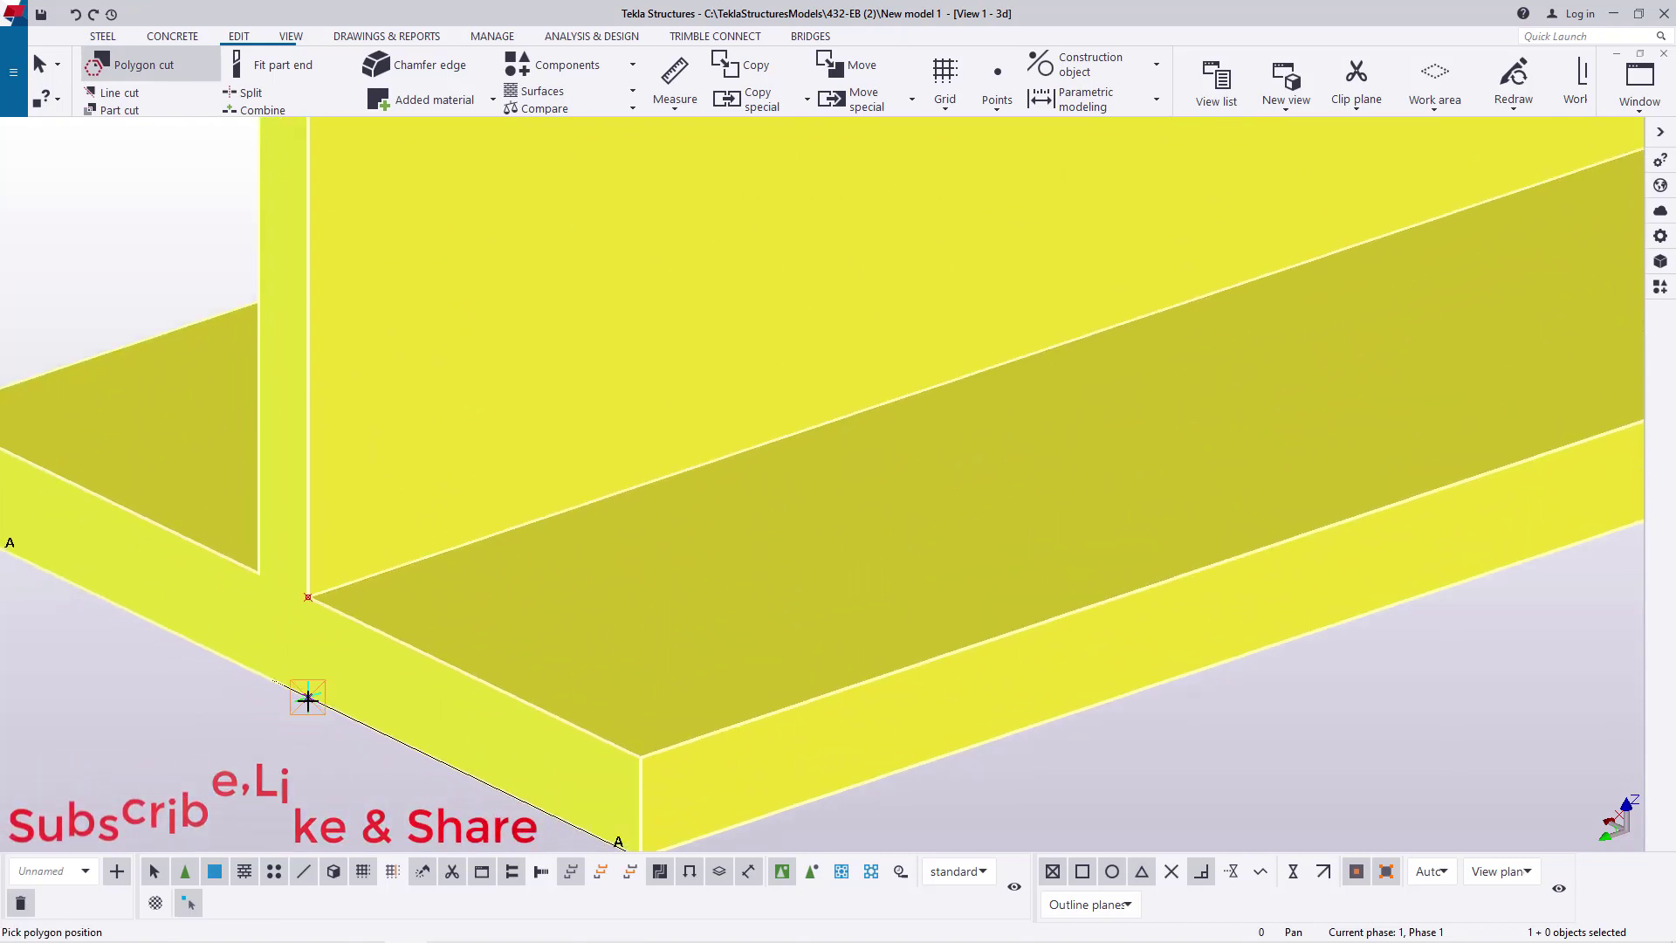
click(307, 696)
scroll(475, 714, down, 3)
scroll(516, 599, up, 2)
scroll(434, 280, up, 6)
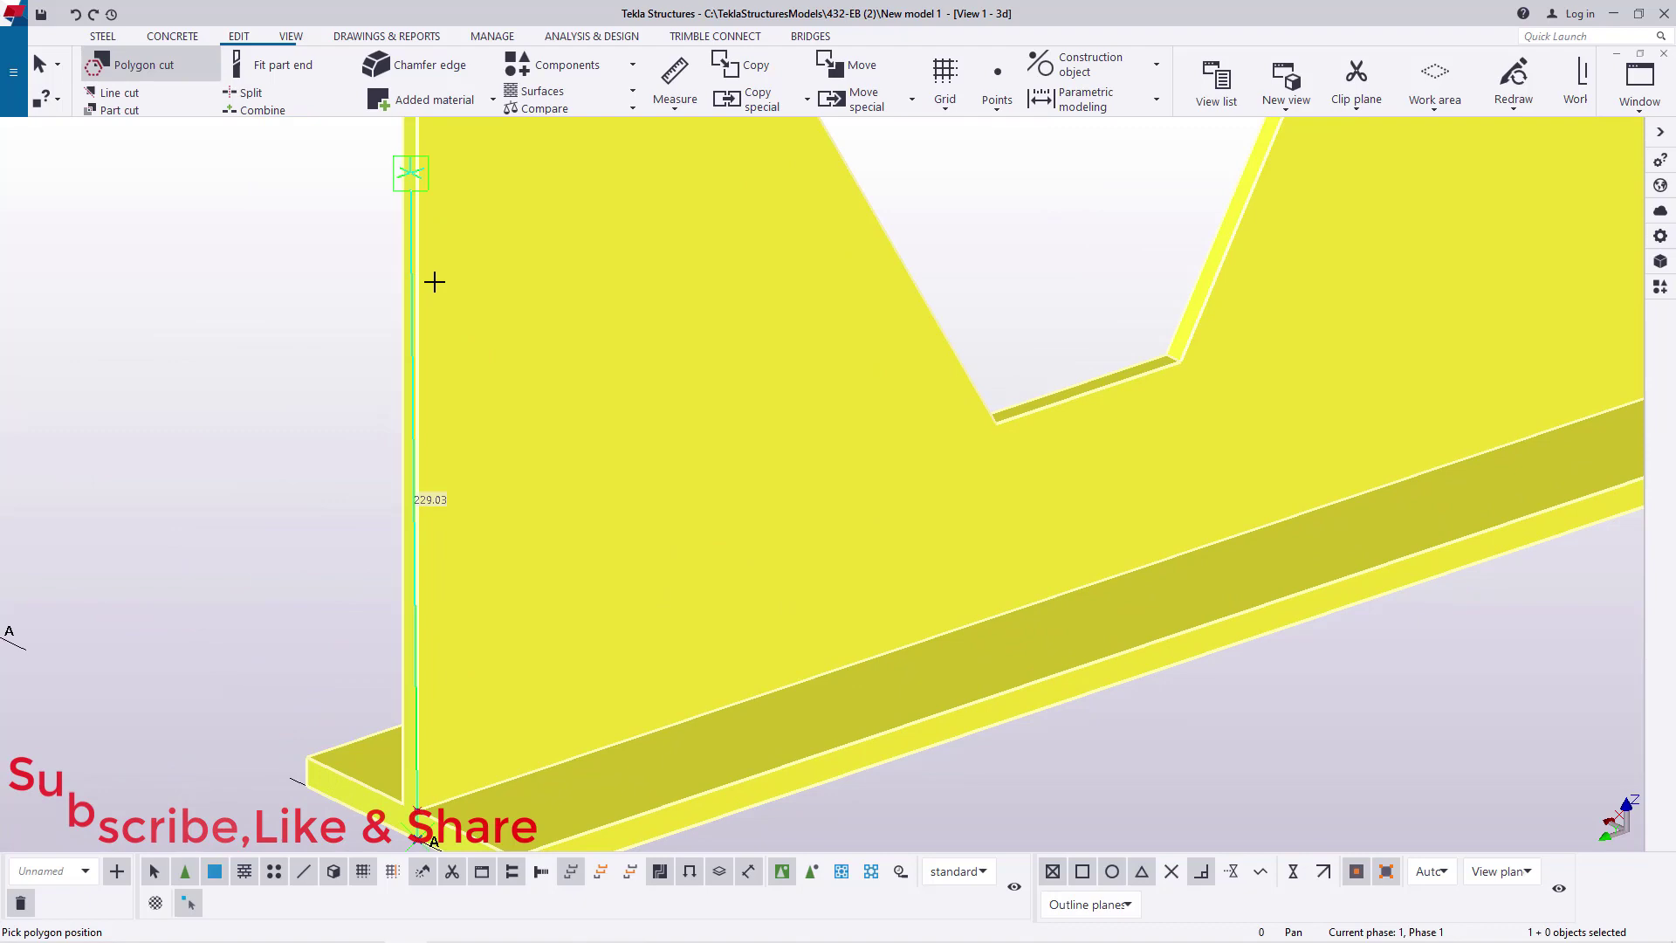
click(416, 175)
scroll(411, 524, down, 5)
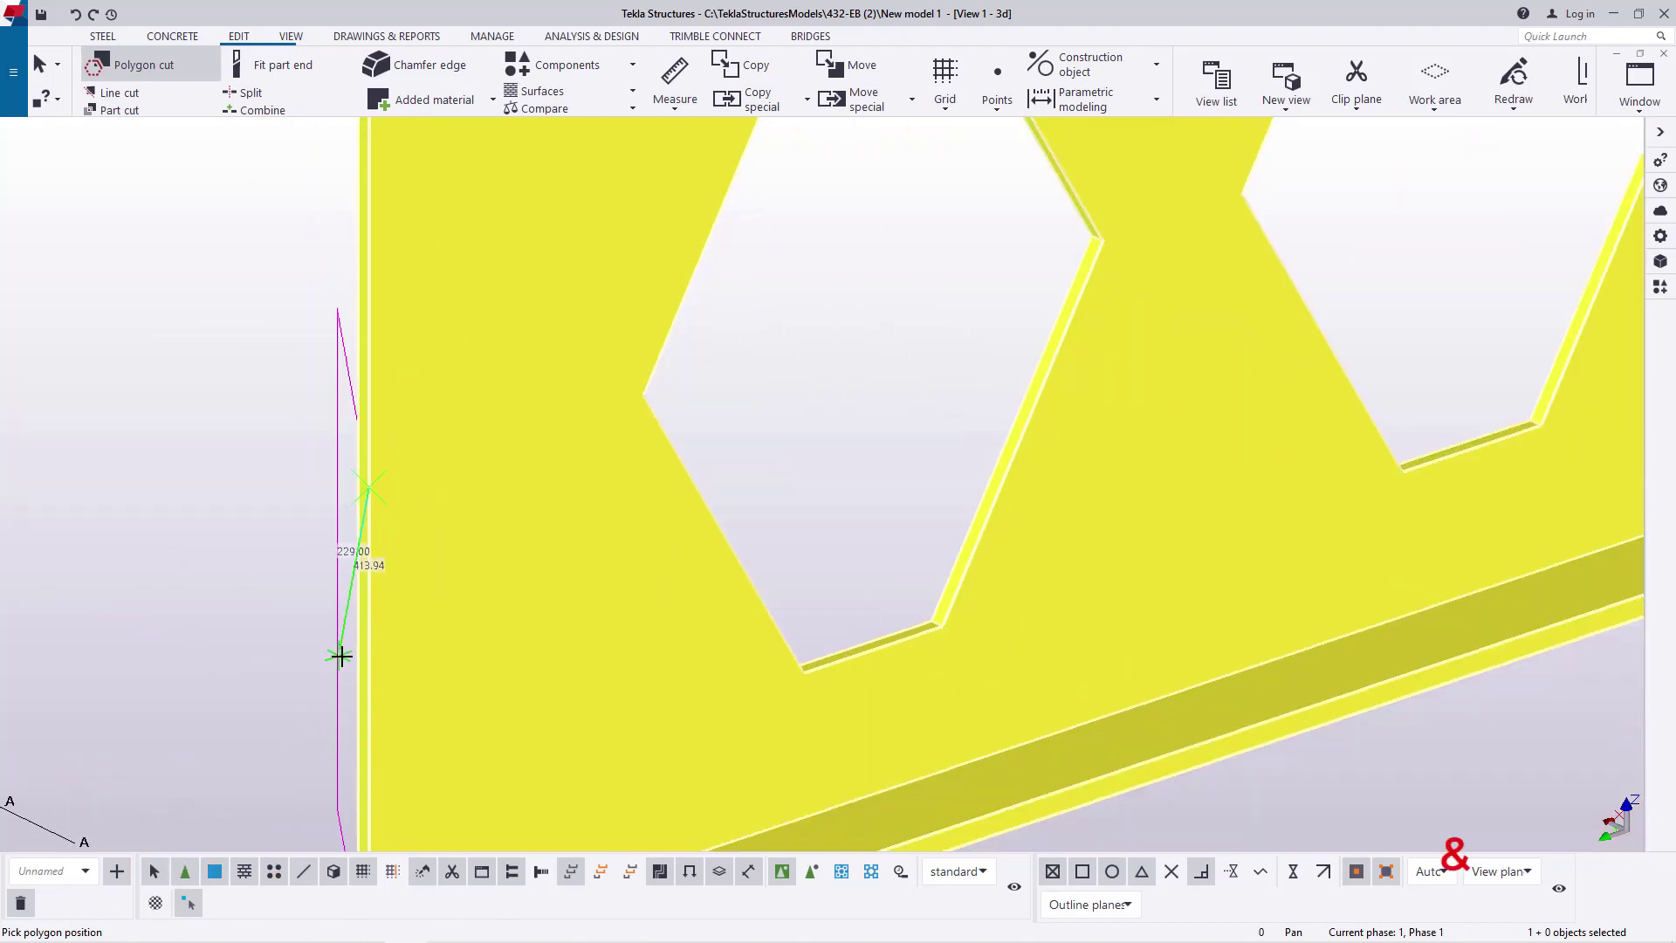
scroll(323, 679, down, 6)
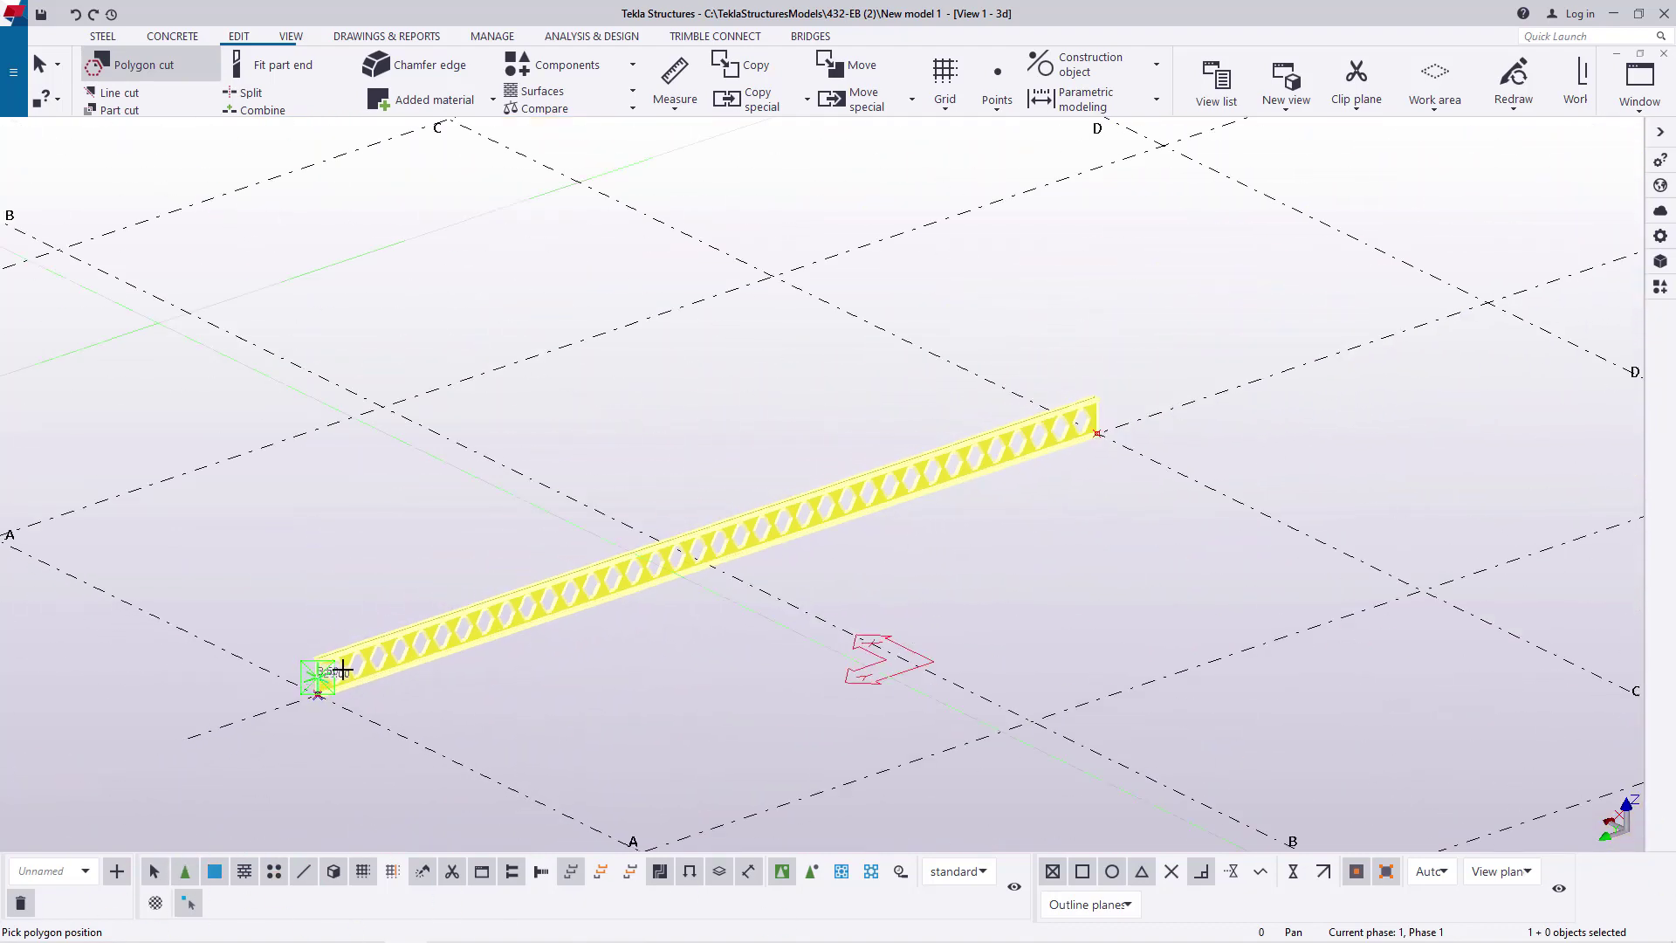
scroll(1072, 412, up, 2)
scroll(1072, 412, up, 8)
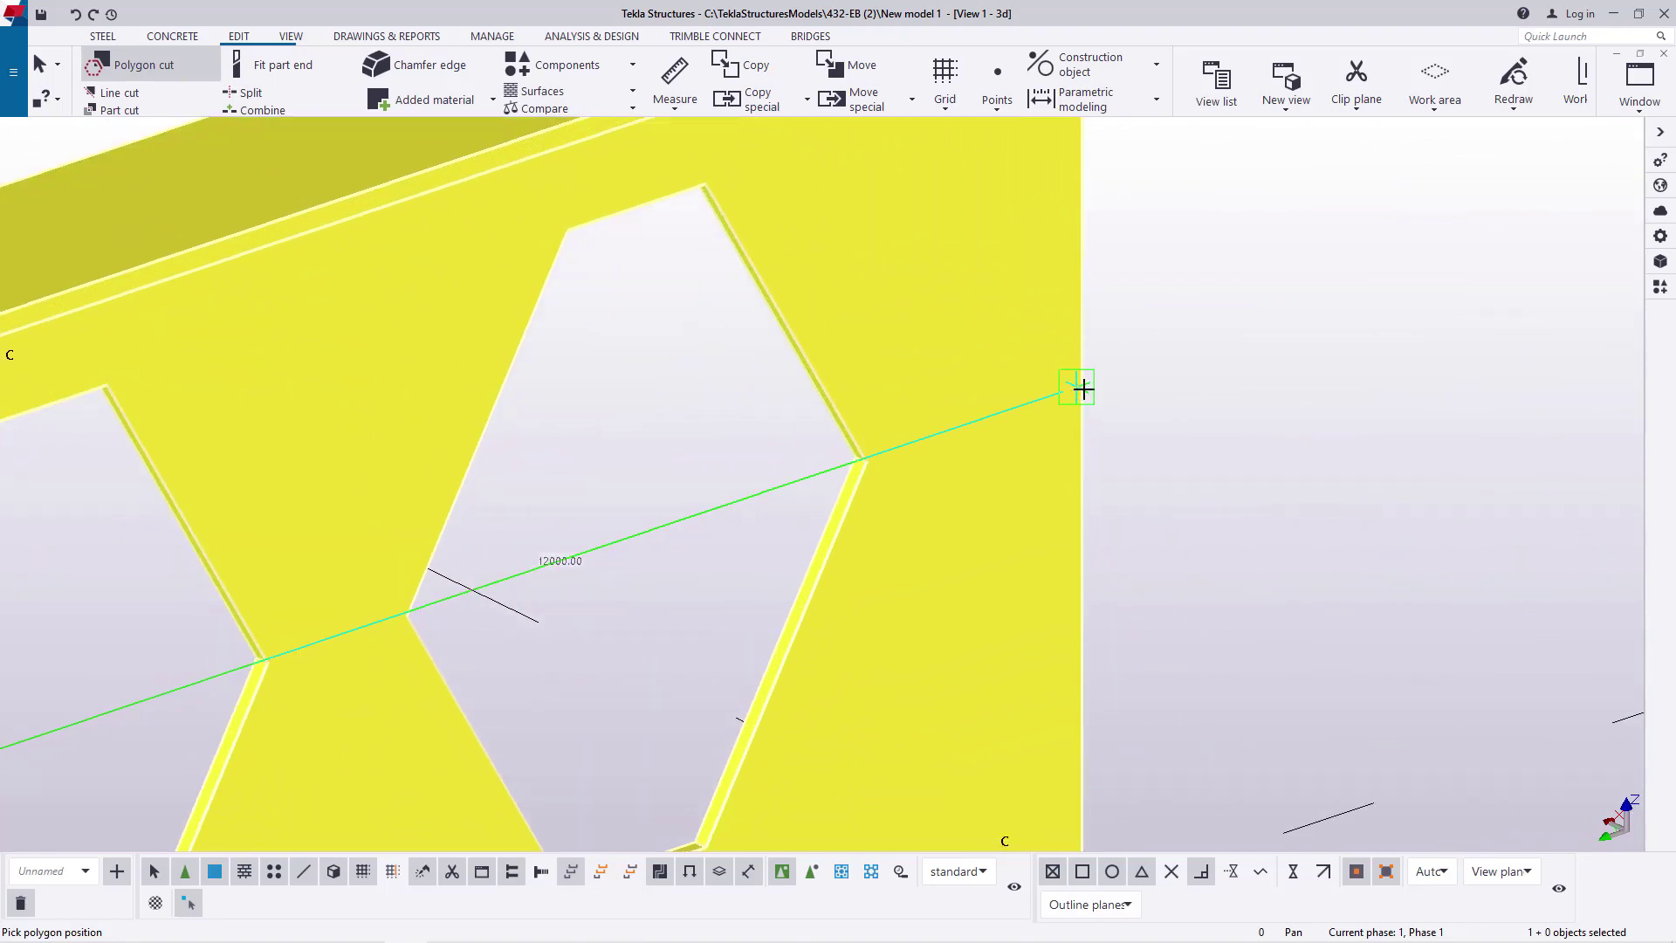
scroll(1082, 389, up, 3)
Pick the cut point at the beam's far end, 12000 mm along, and return to the left end
click(1082, 390)
scroll(1082, 390, down, 4)
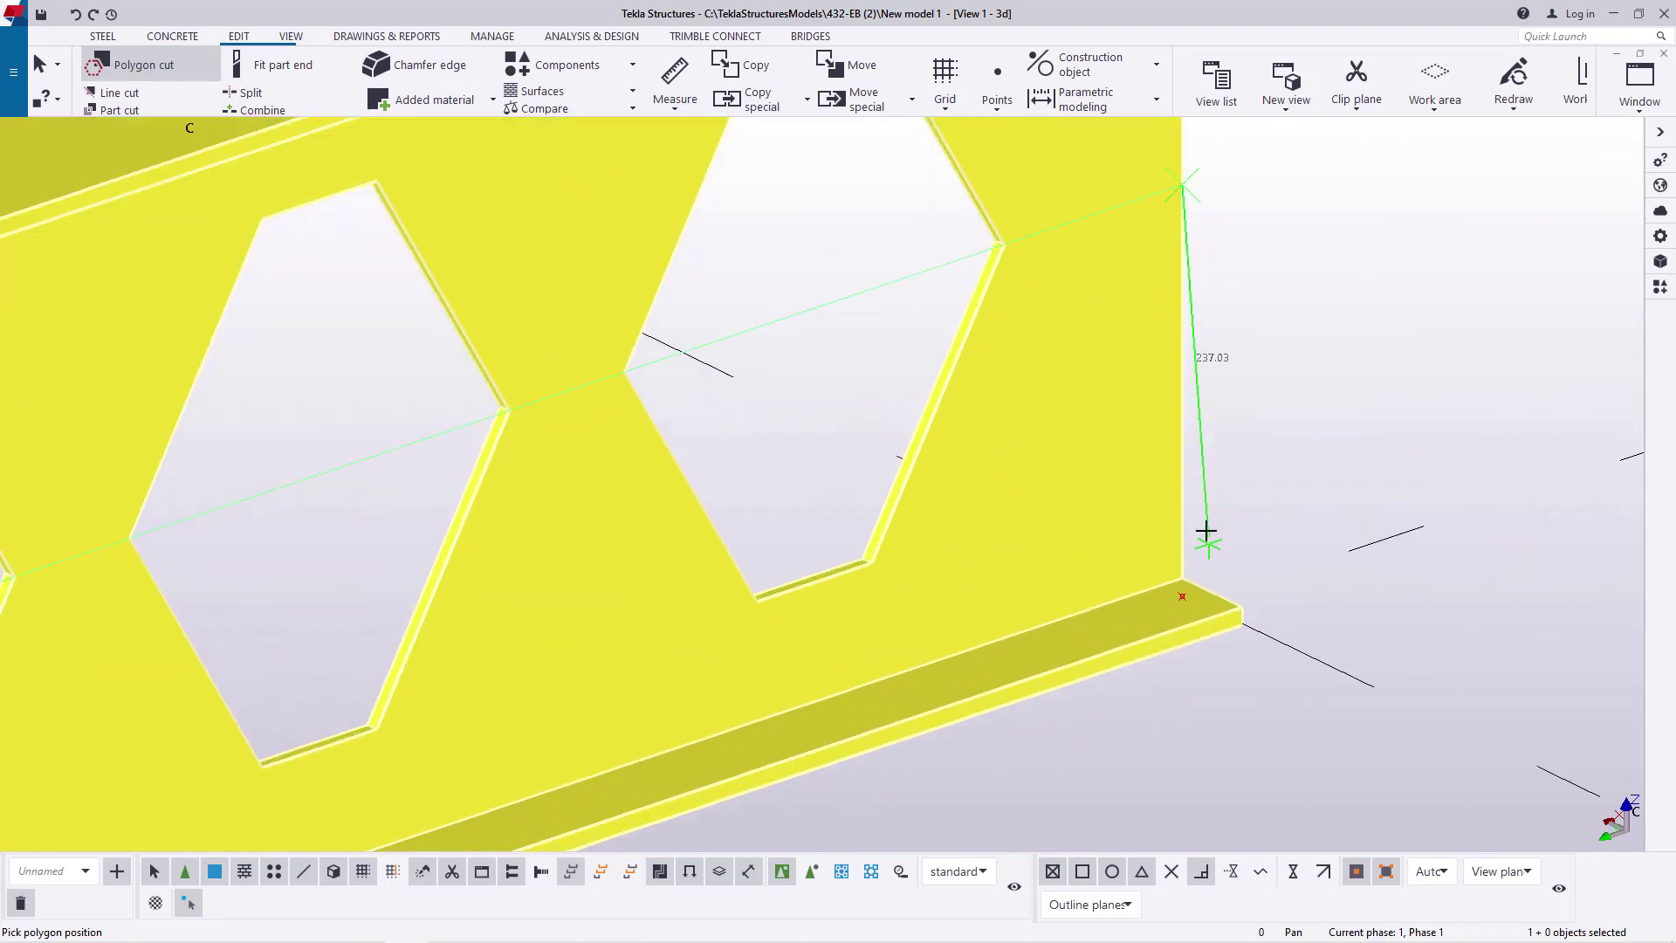
scroll(1181, 606, up, 5)
scroll(1466, 297, down, 6)
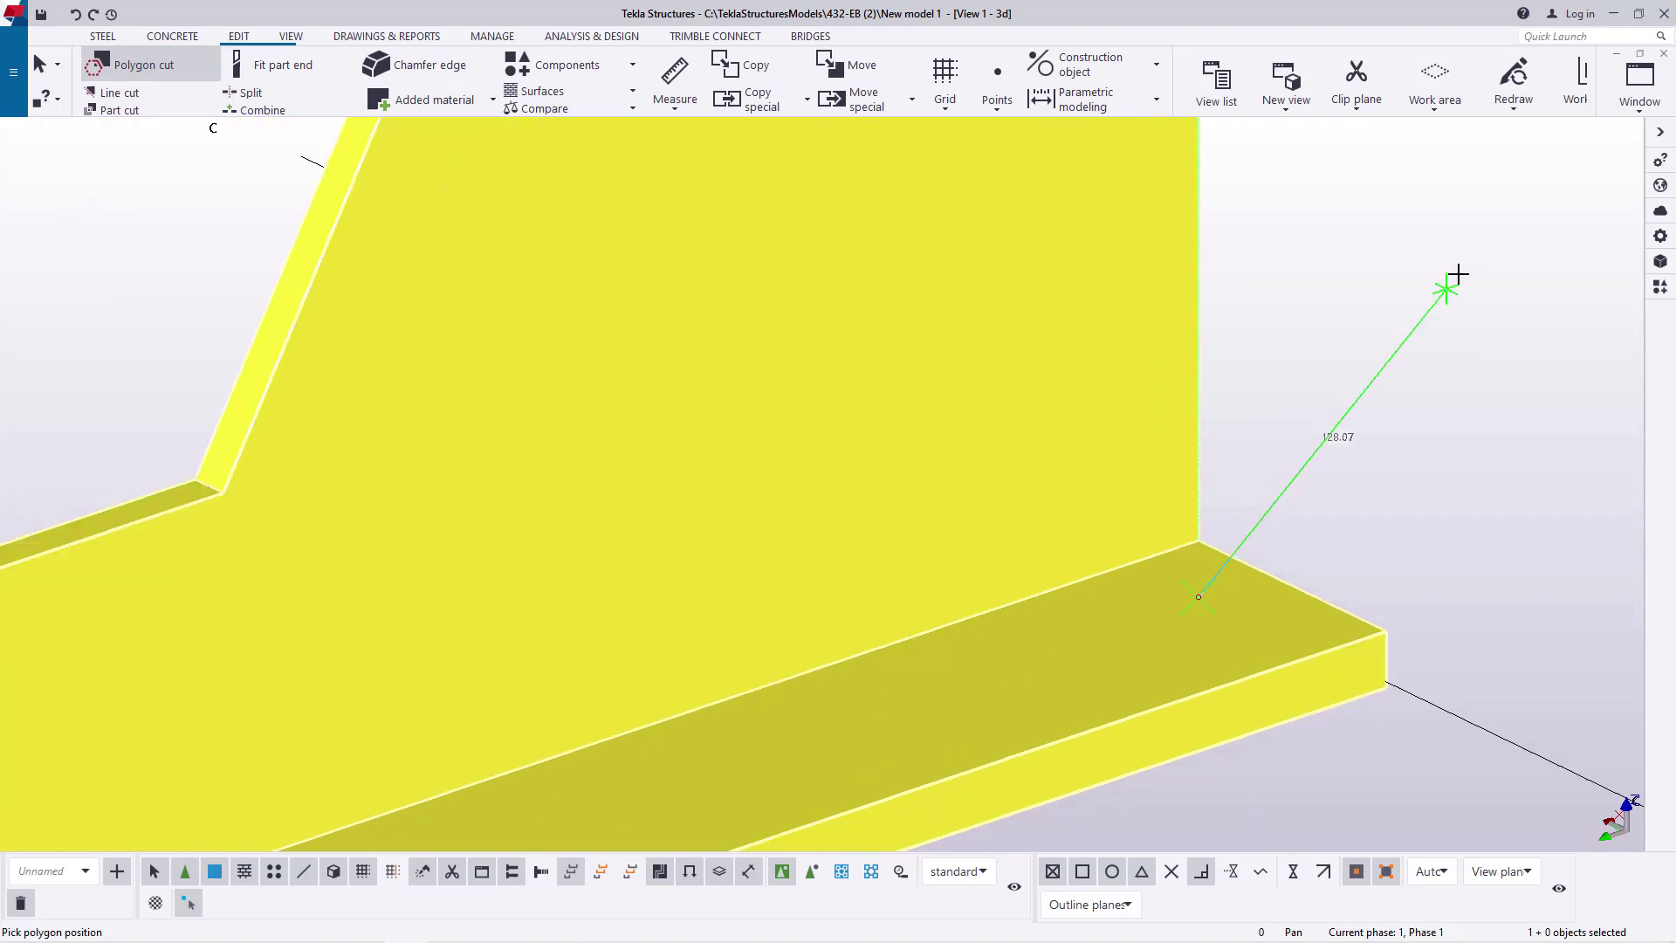
scroll(1478, 316, down, 2)
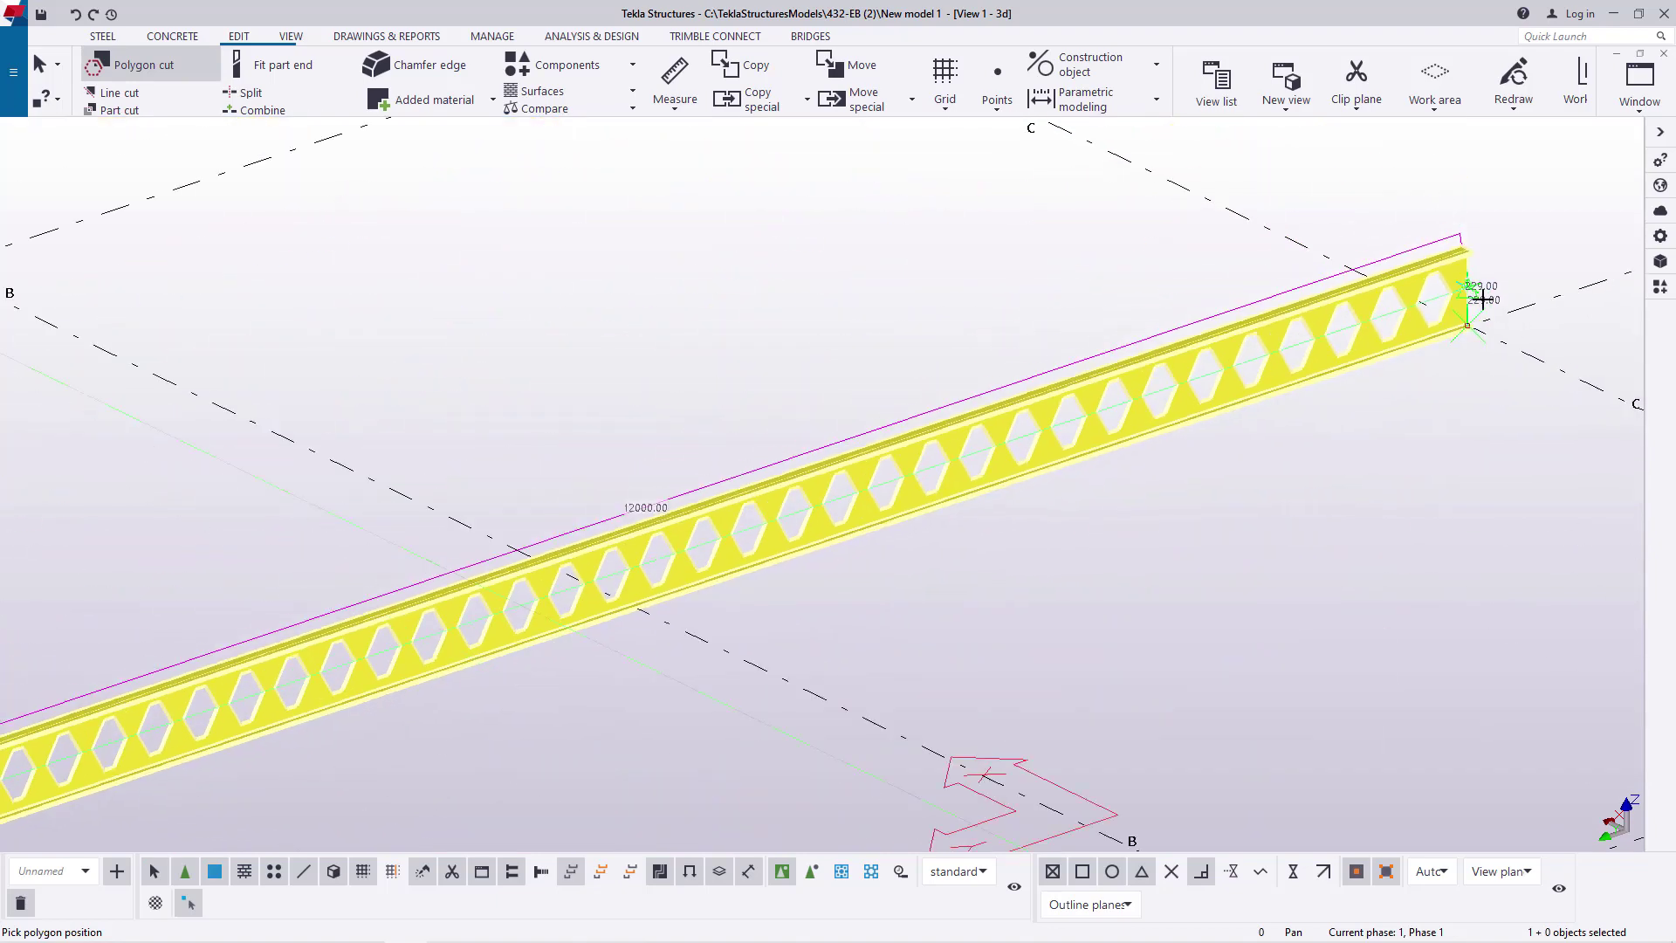
middle_drag(26, 812, 471, 645)
scroll(478, 647, up, 5)
scroll(478, 647, up, 6)
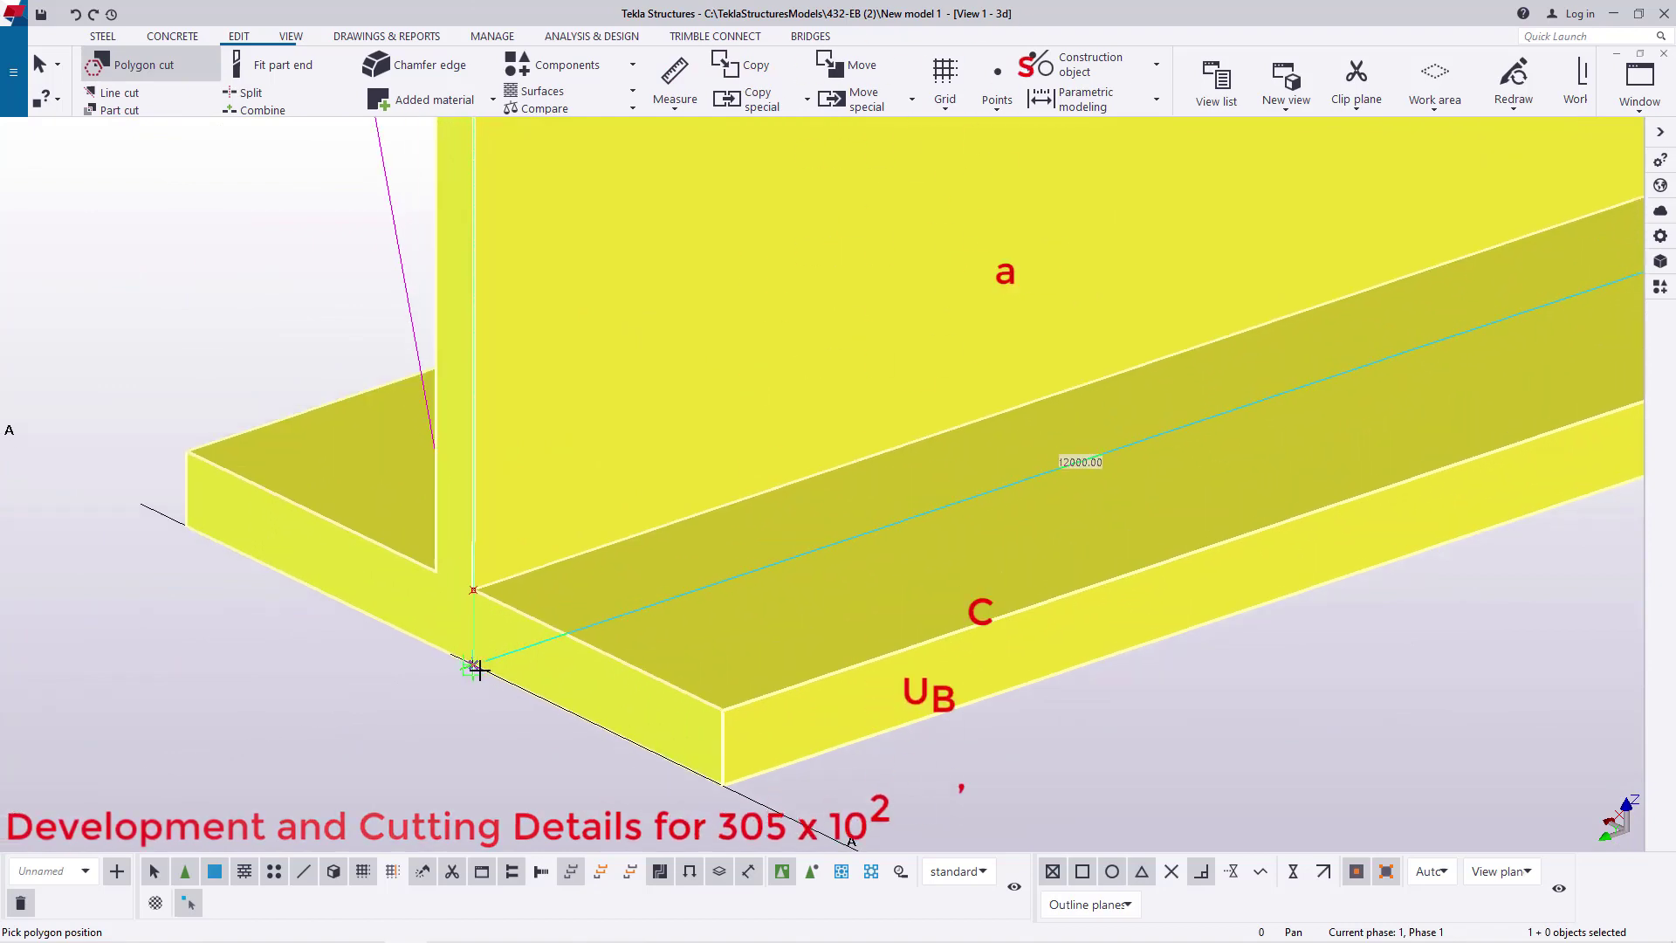
Pick the final cut point at the beam's end corner and finish the polygon cut
click(472, 665)
right_click(637, 363)
click(650, 370)
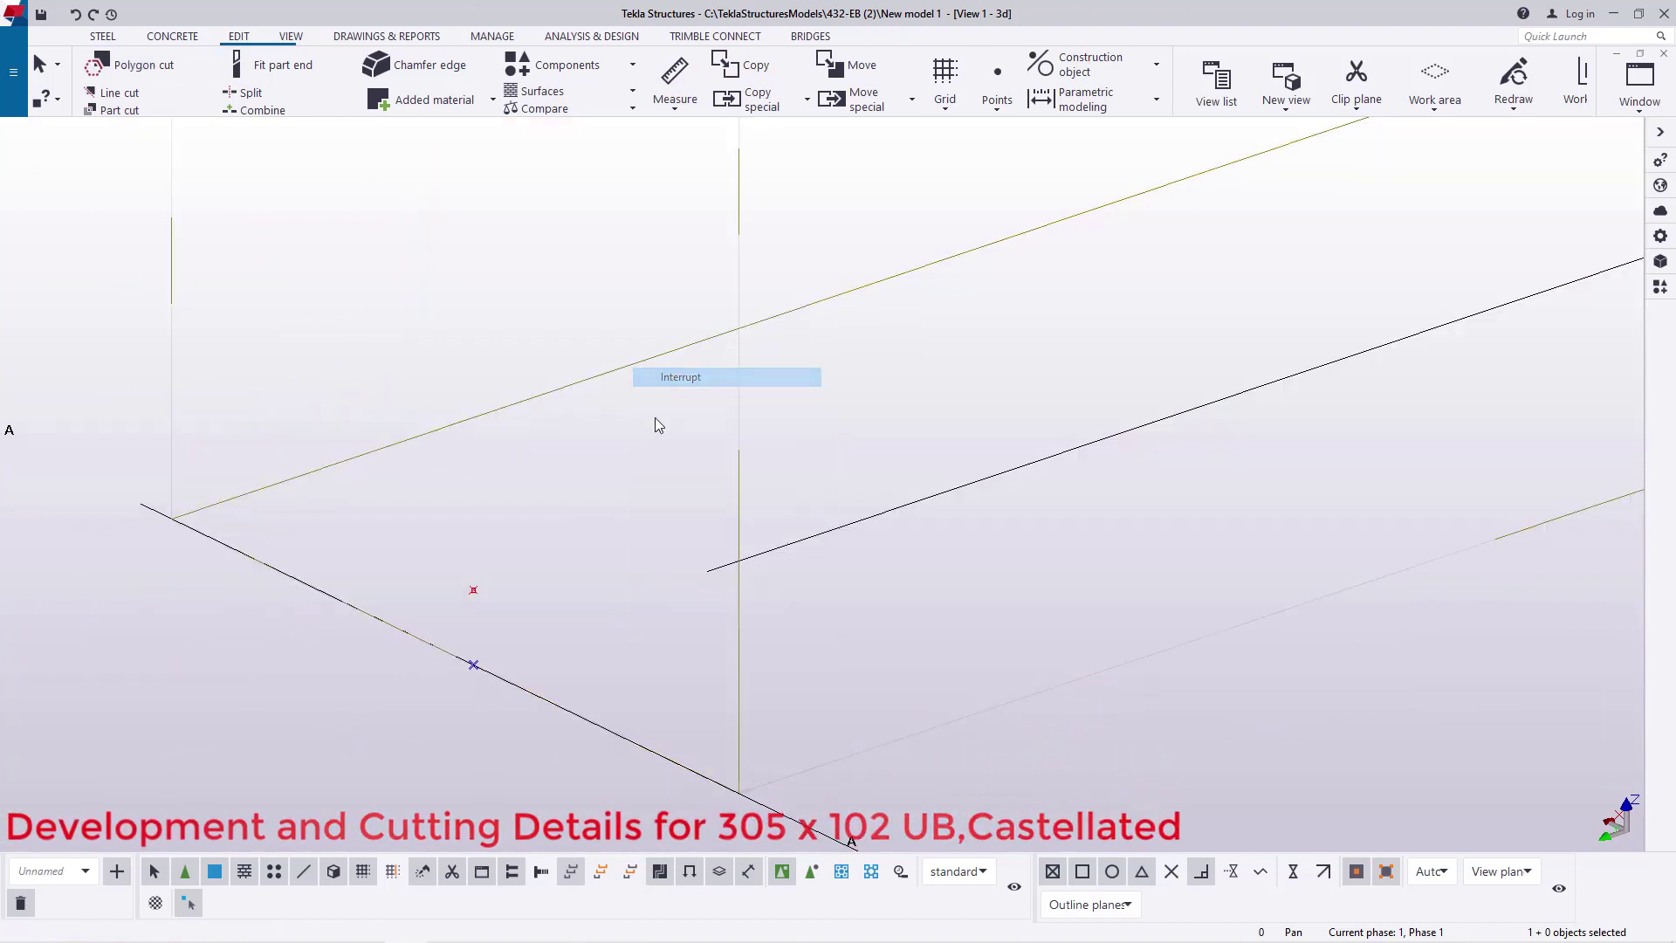
Redraw the view and zoom to inspect the toothed upper tee
scroll(672, 585, down, 3)
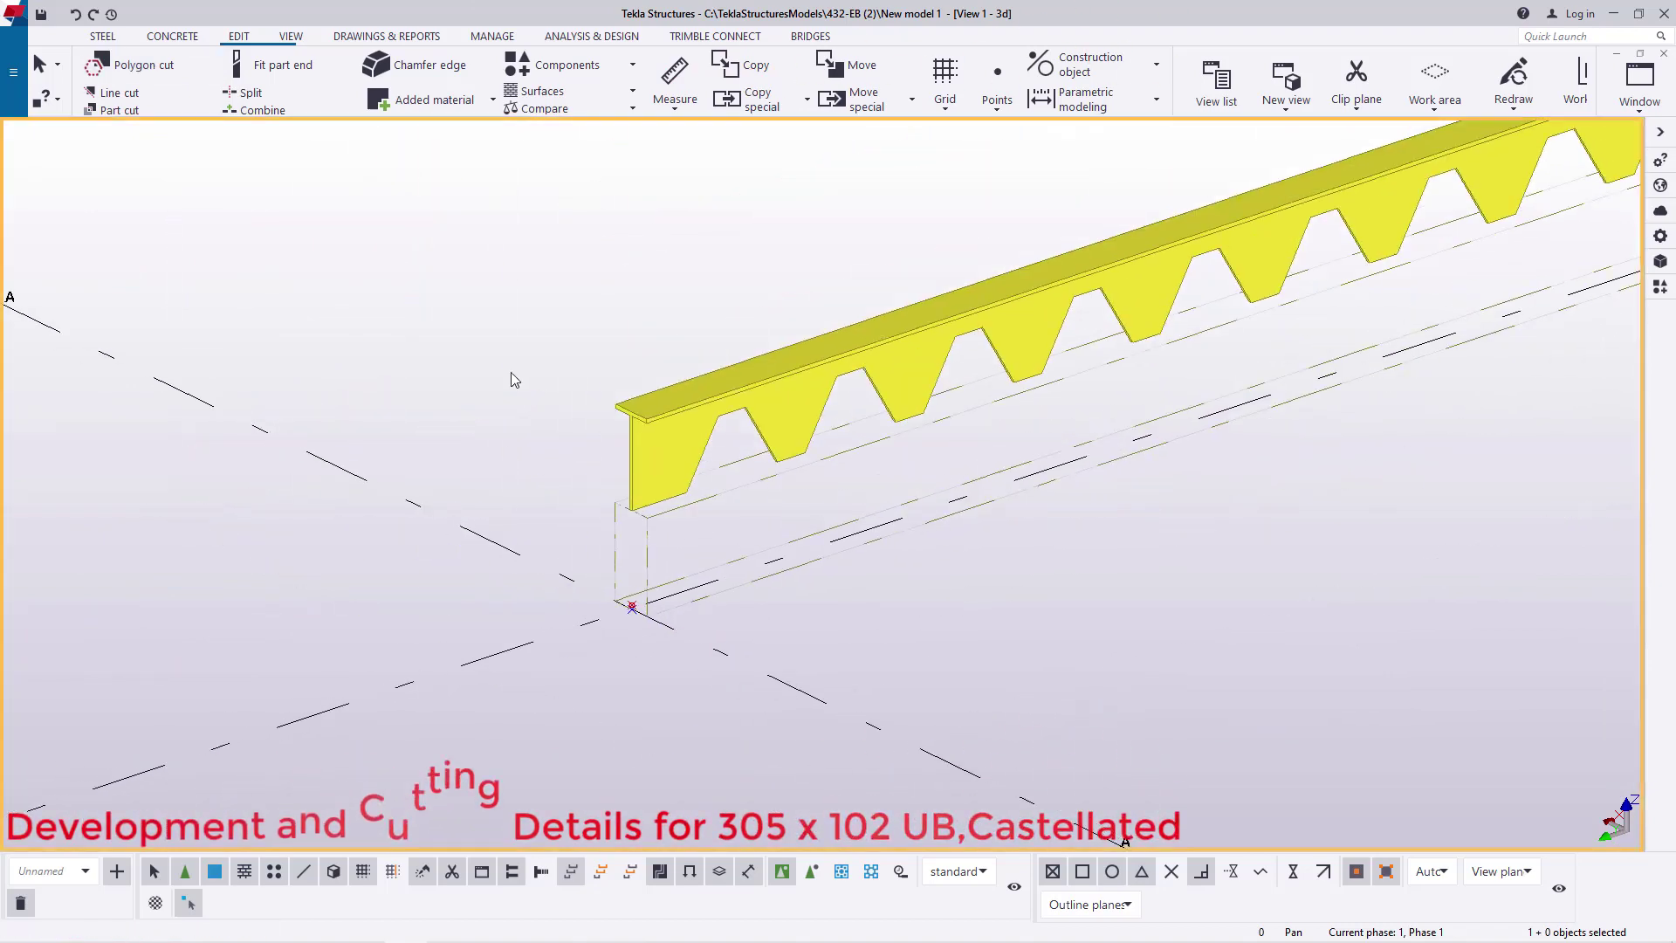
right_click(462, 297)
click(558, 392)
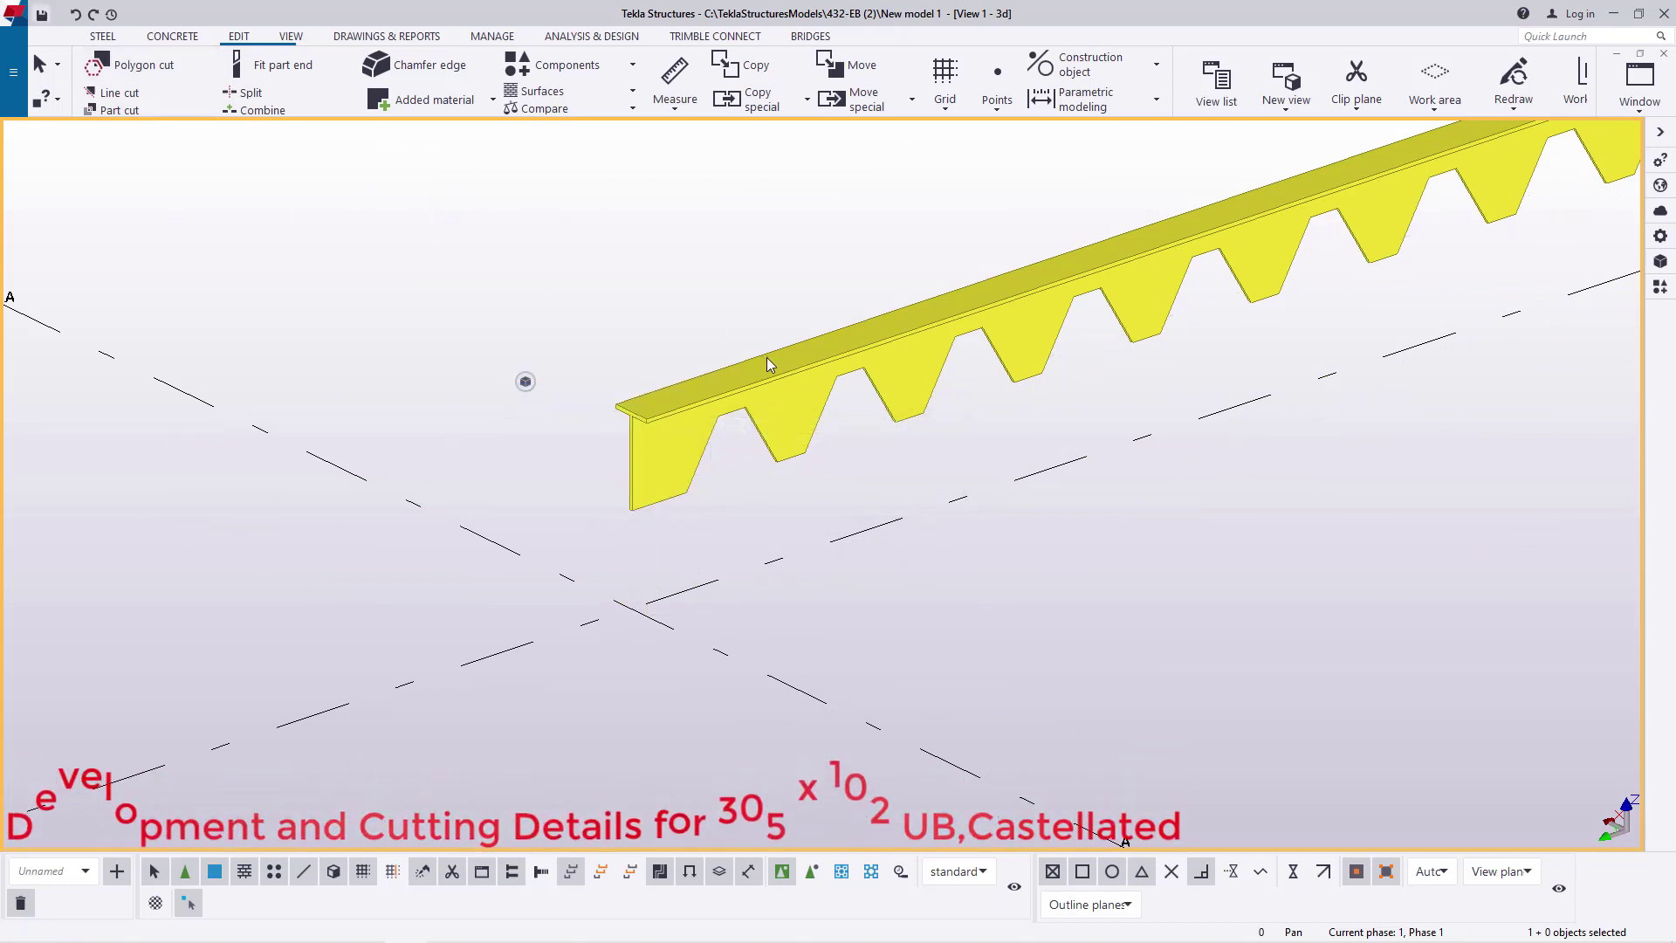
scroll(768, 406, up, 5)
scroll(768, 406, down, 5)
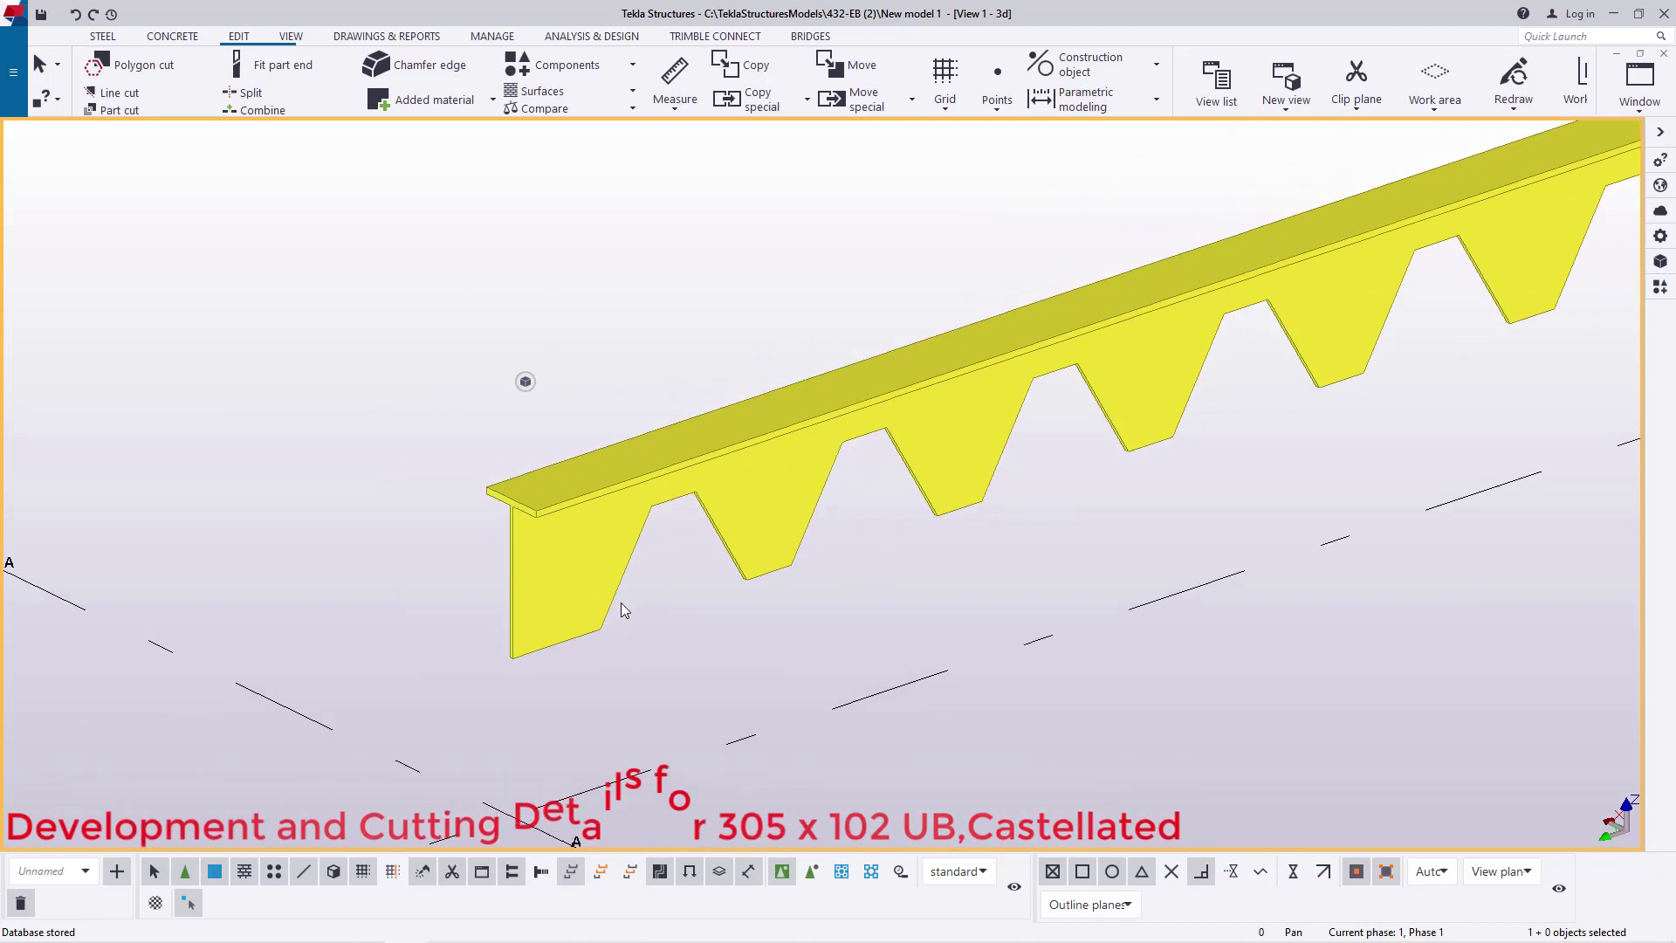
Copy the toothed beam half 1000 mm upward with Copy special > Linear
right_click(744, 310)
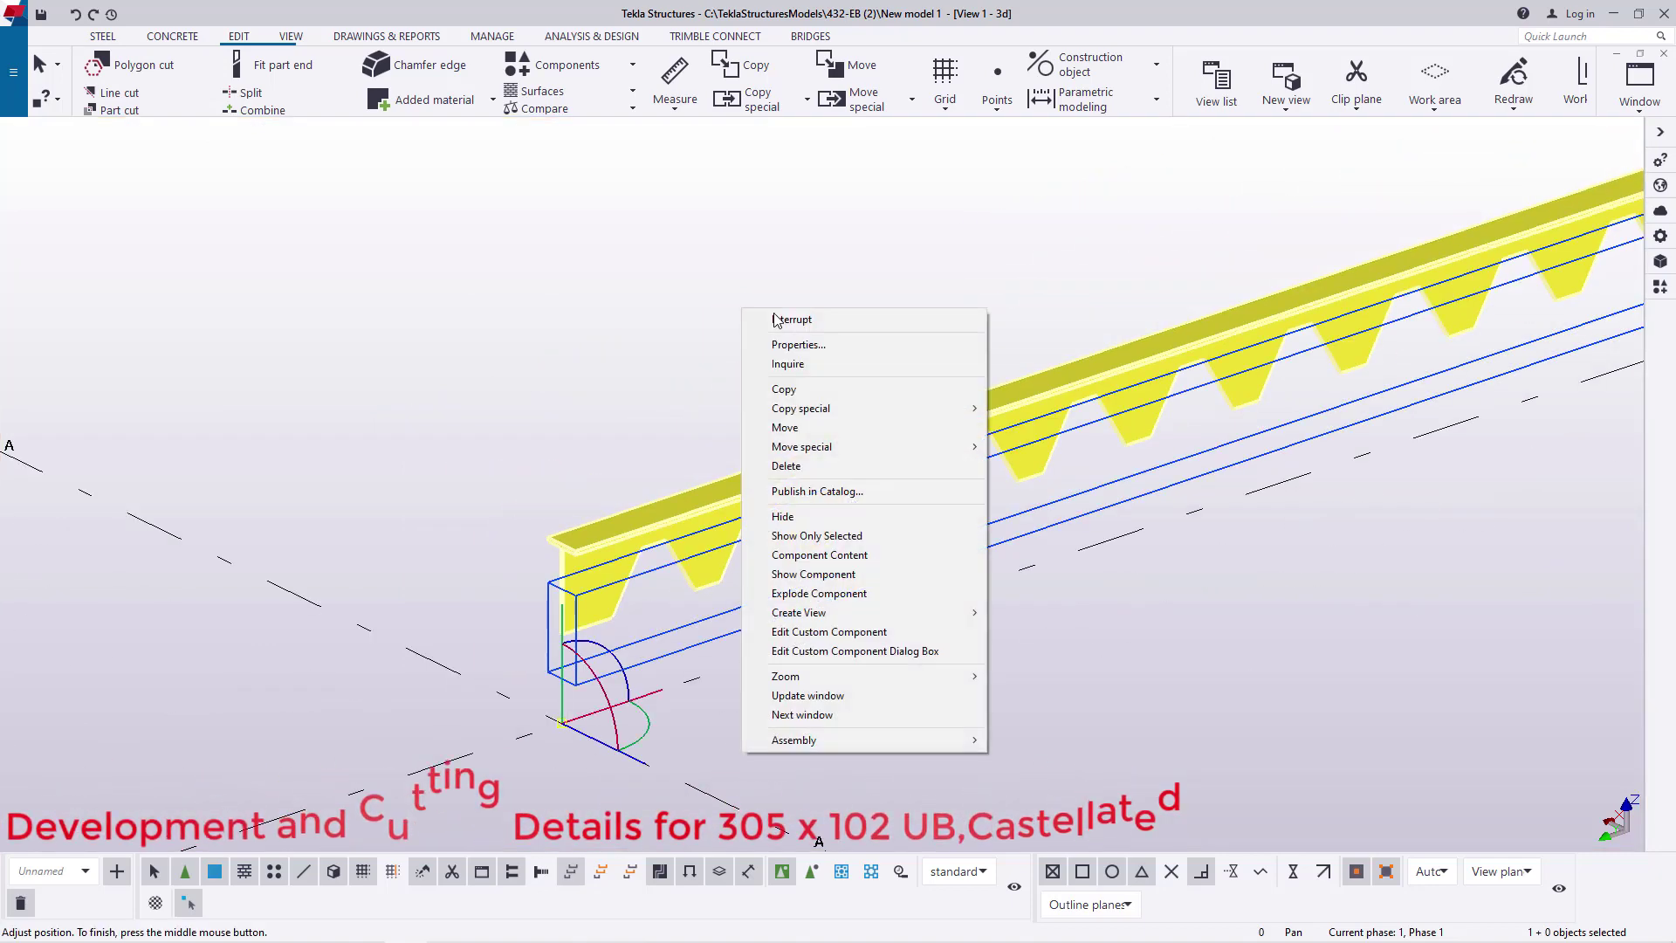
mouse_move(829, 416)
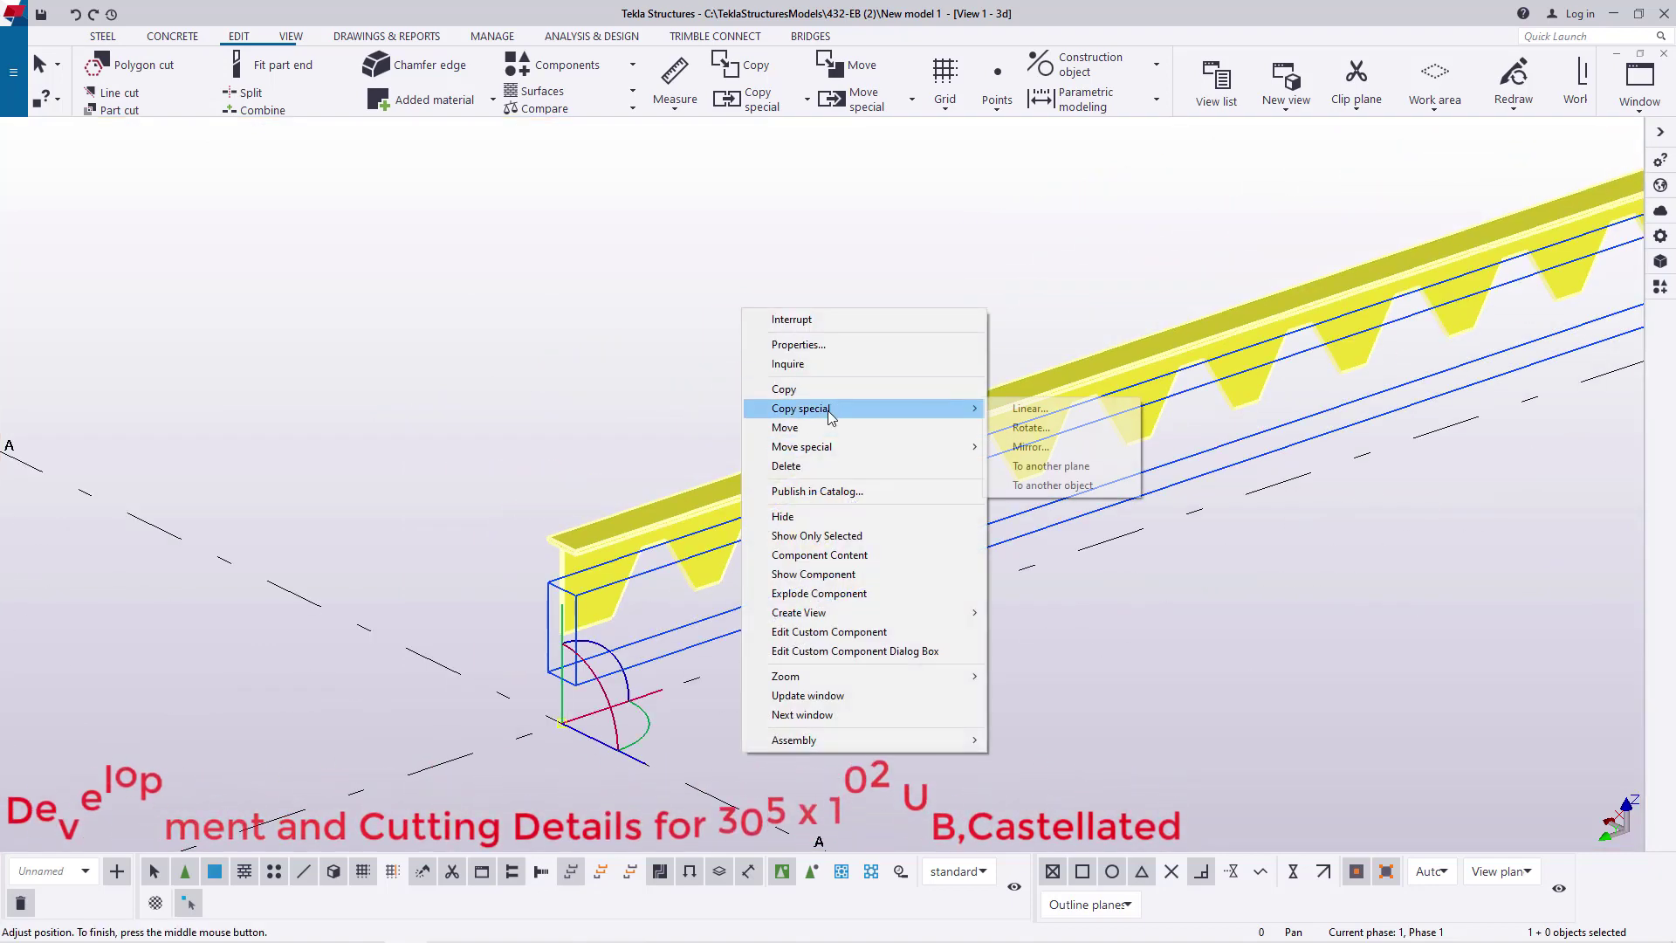
click(1030, 408)
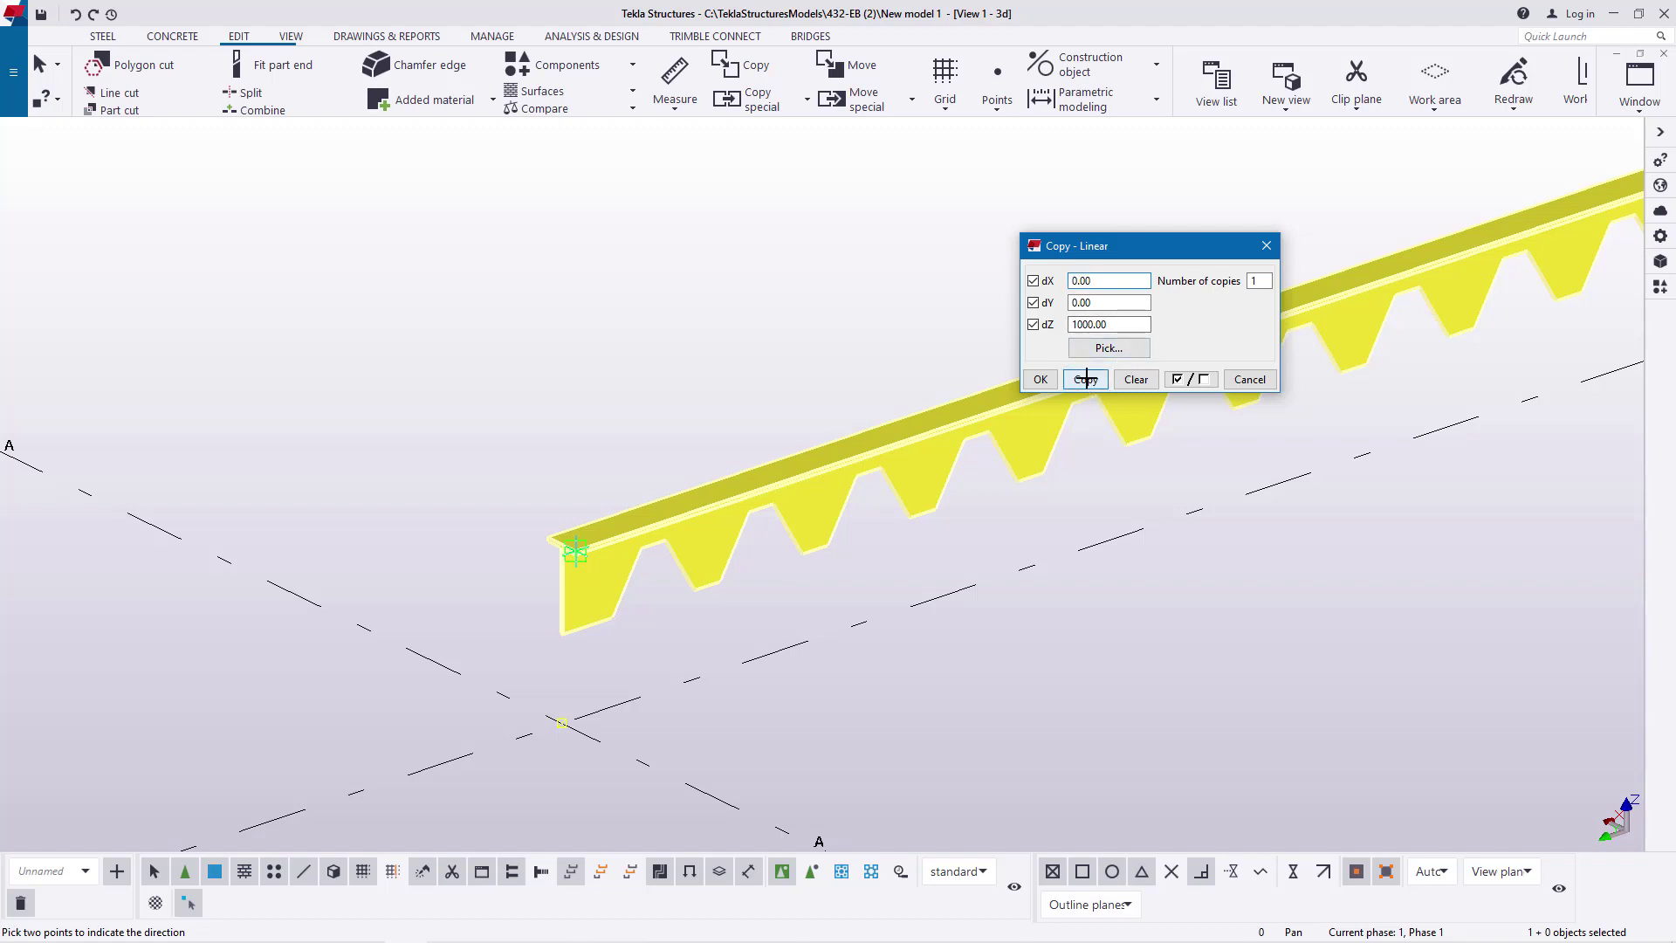
click(1061, 380)
click(1040, 378)
right_click(966, 329)
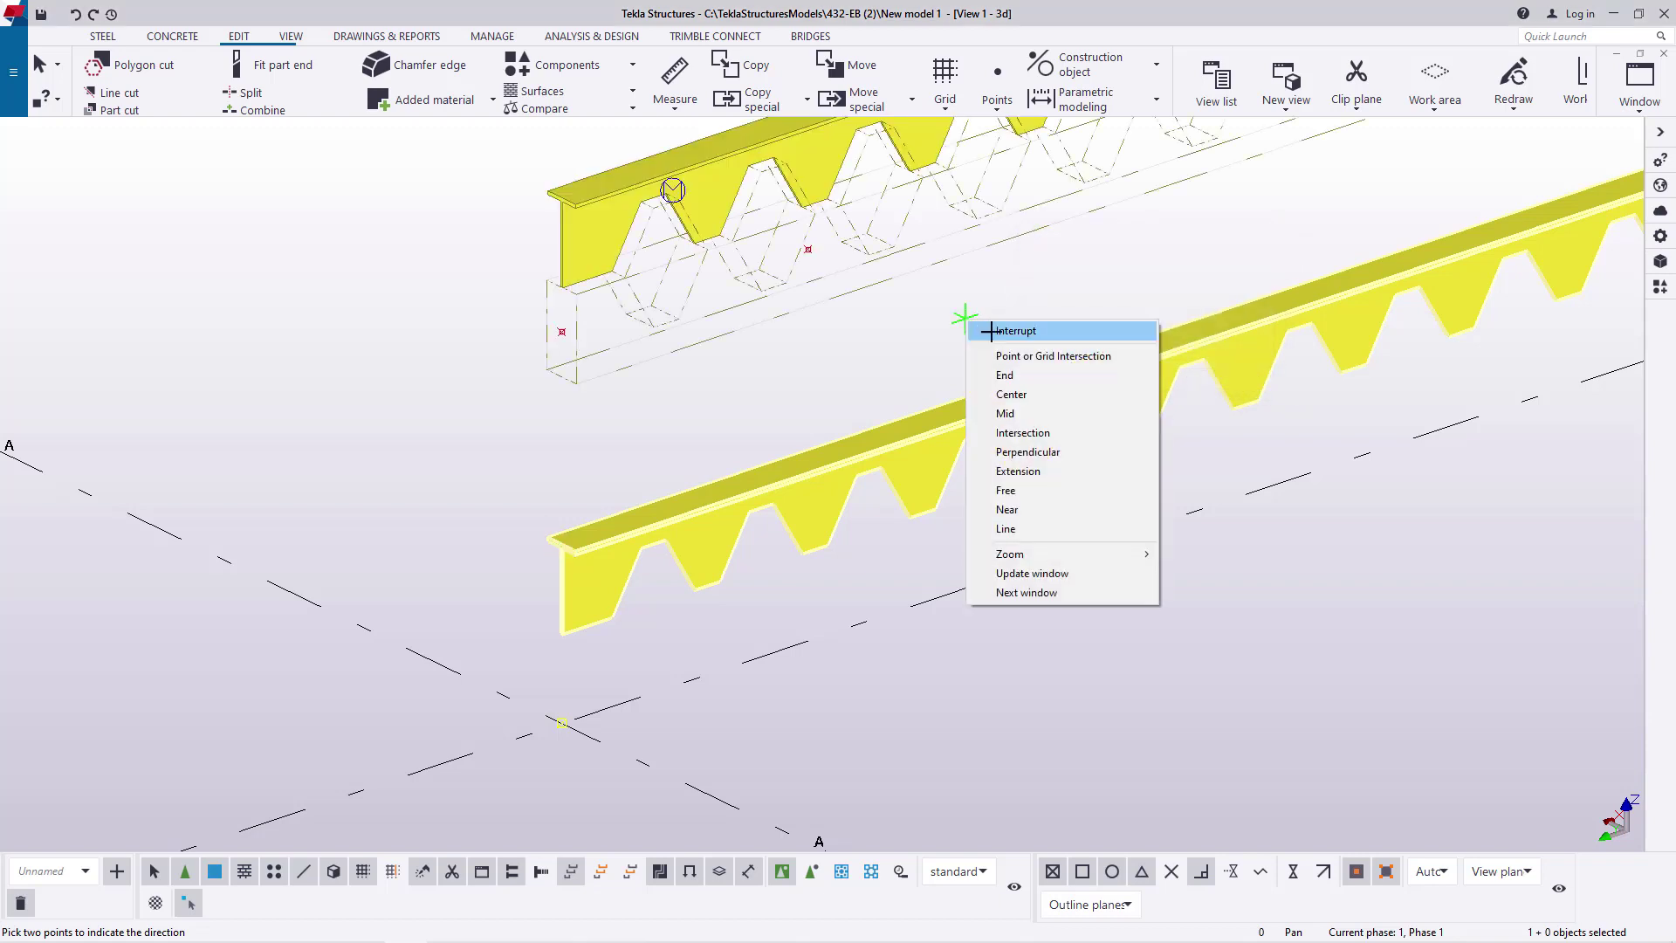
click(971, 335)
Redraw the view and set the work plane onto the copied beam half
right_click(892, 316)
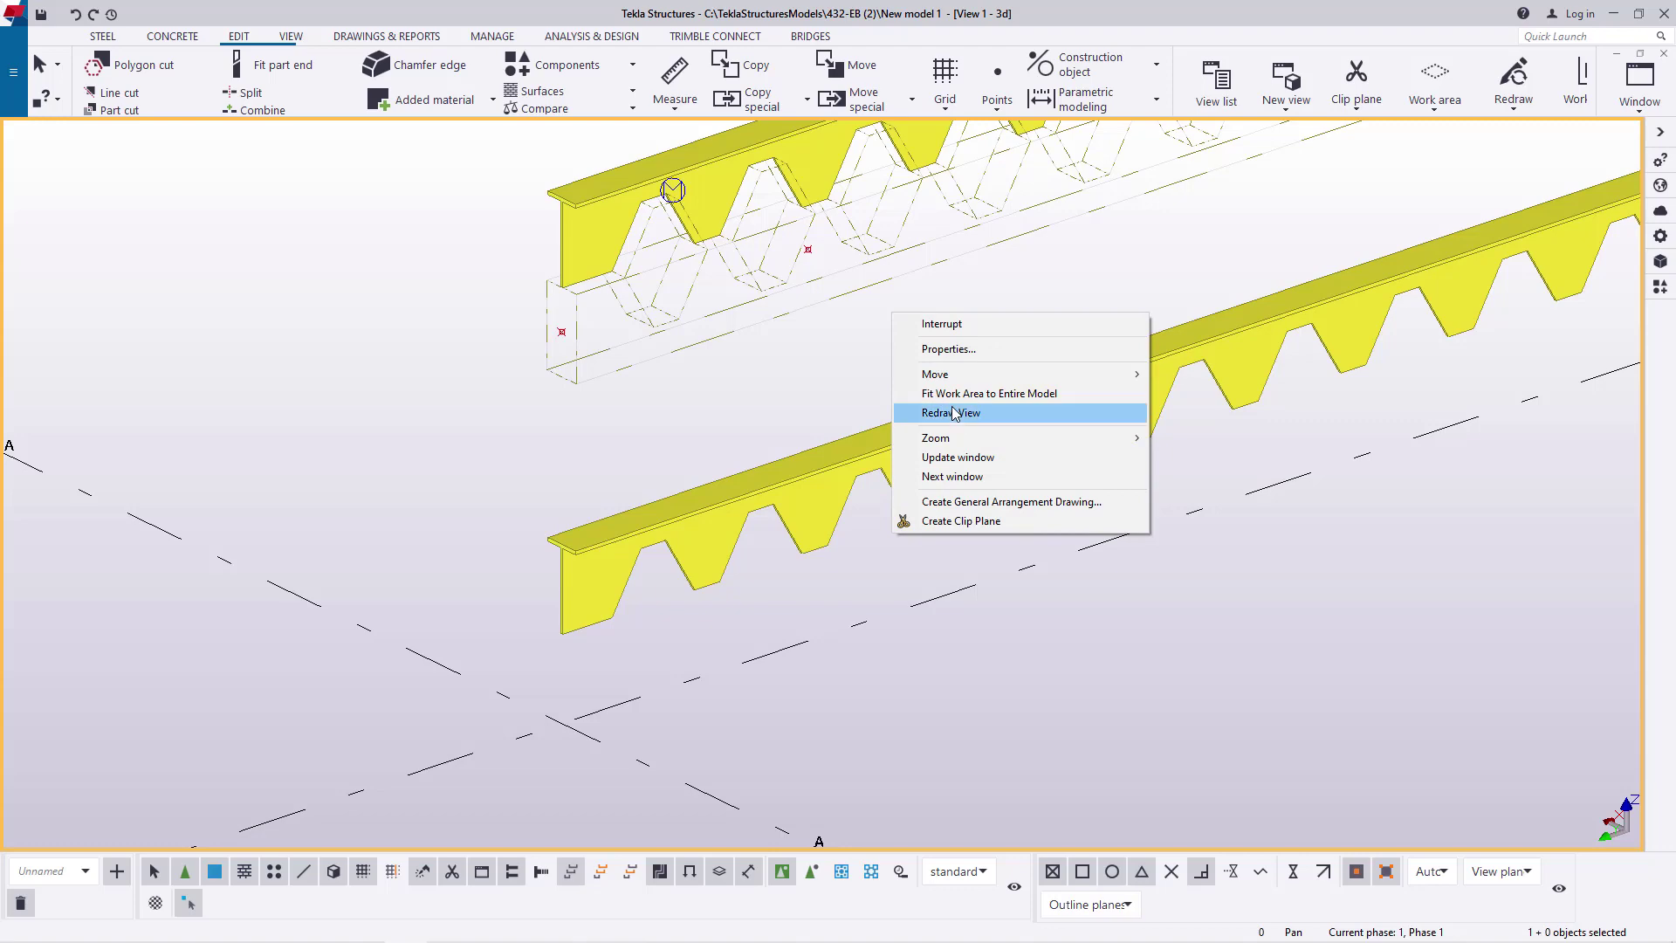
click(953, 413)
scroll(744, 294, up, 5)
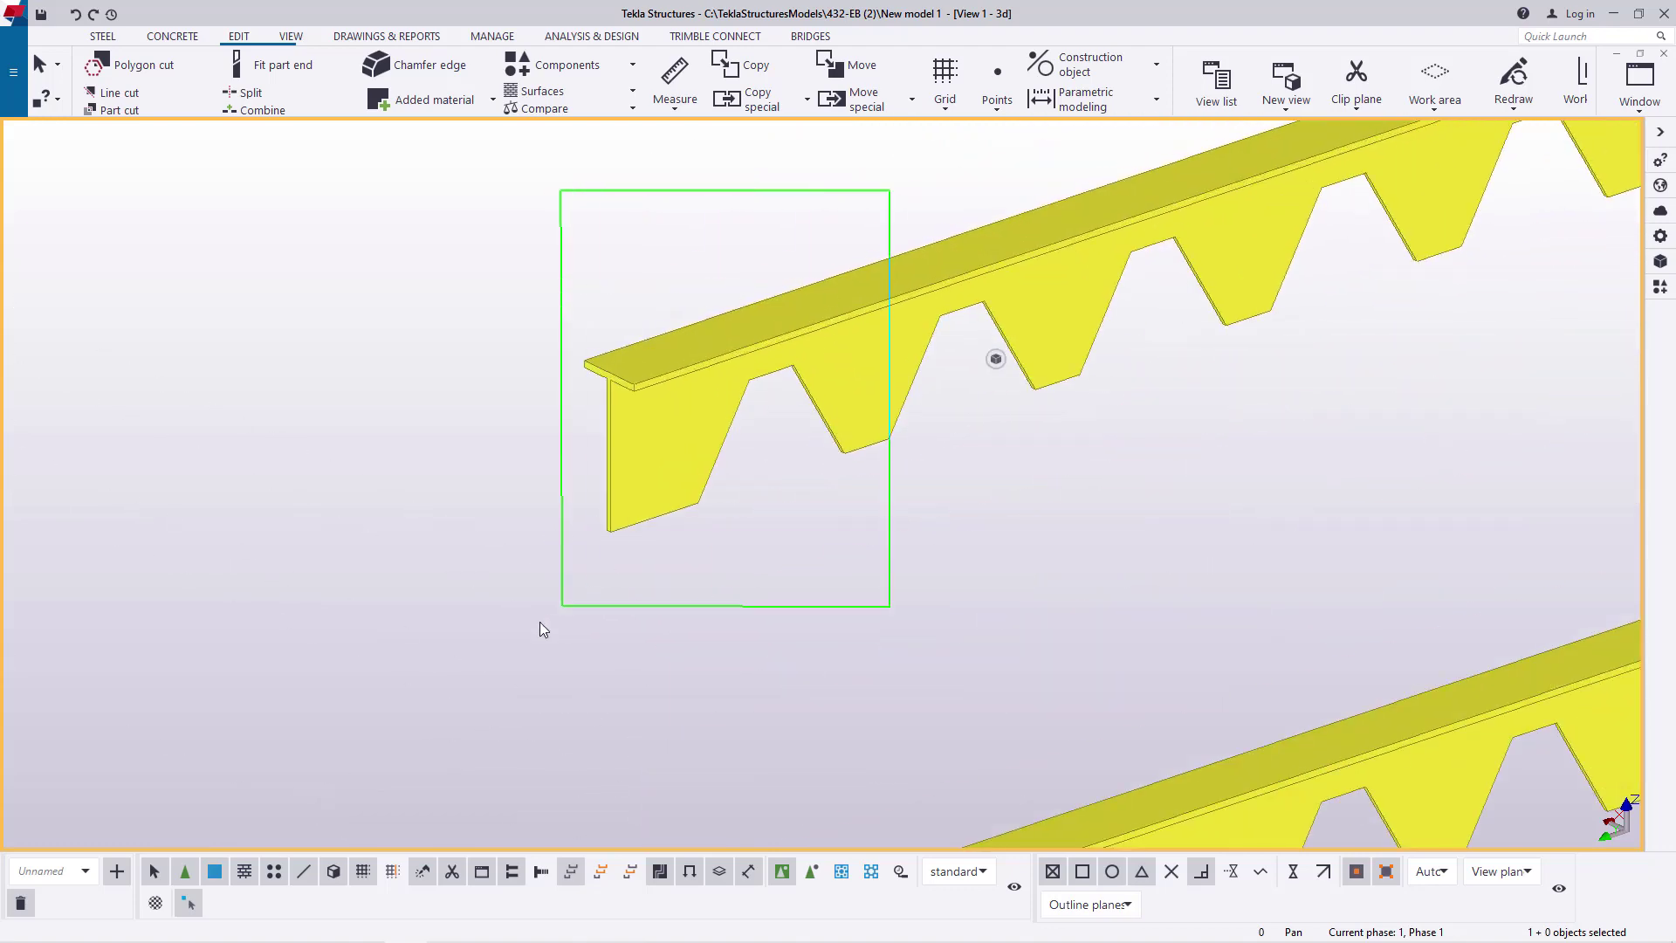
drag(539, 628, 550, 615)
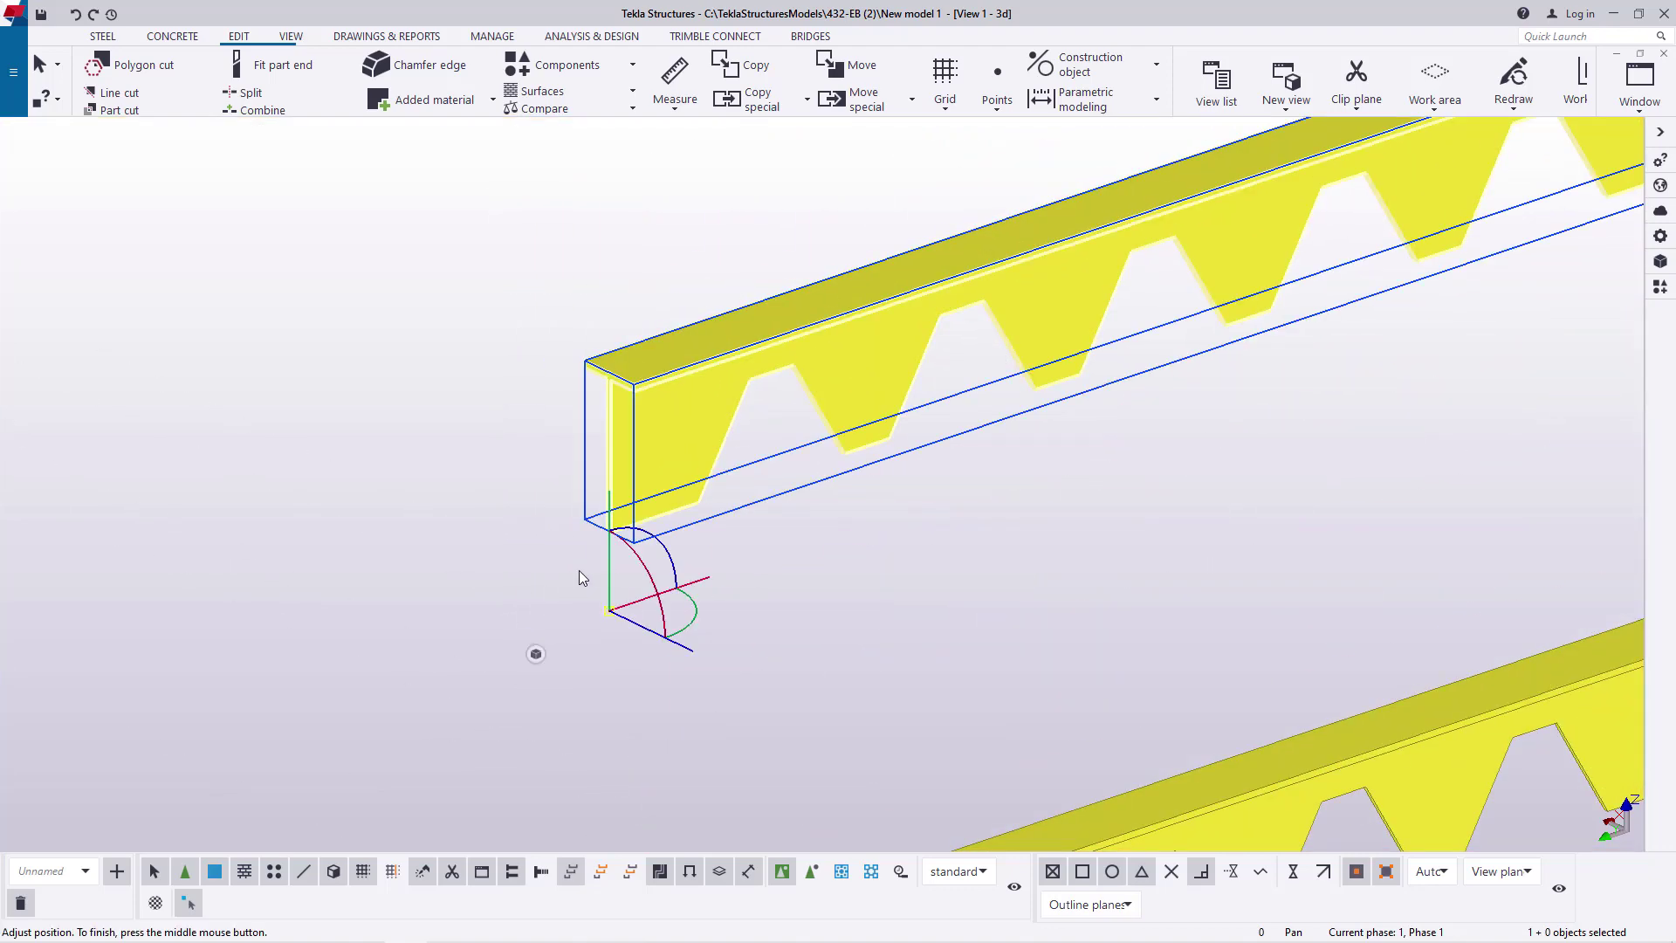
click(288, 36)
click(492, 87)
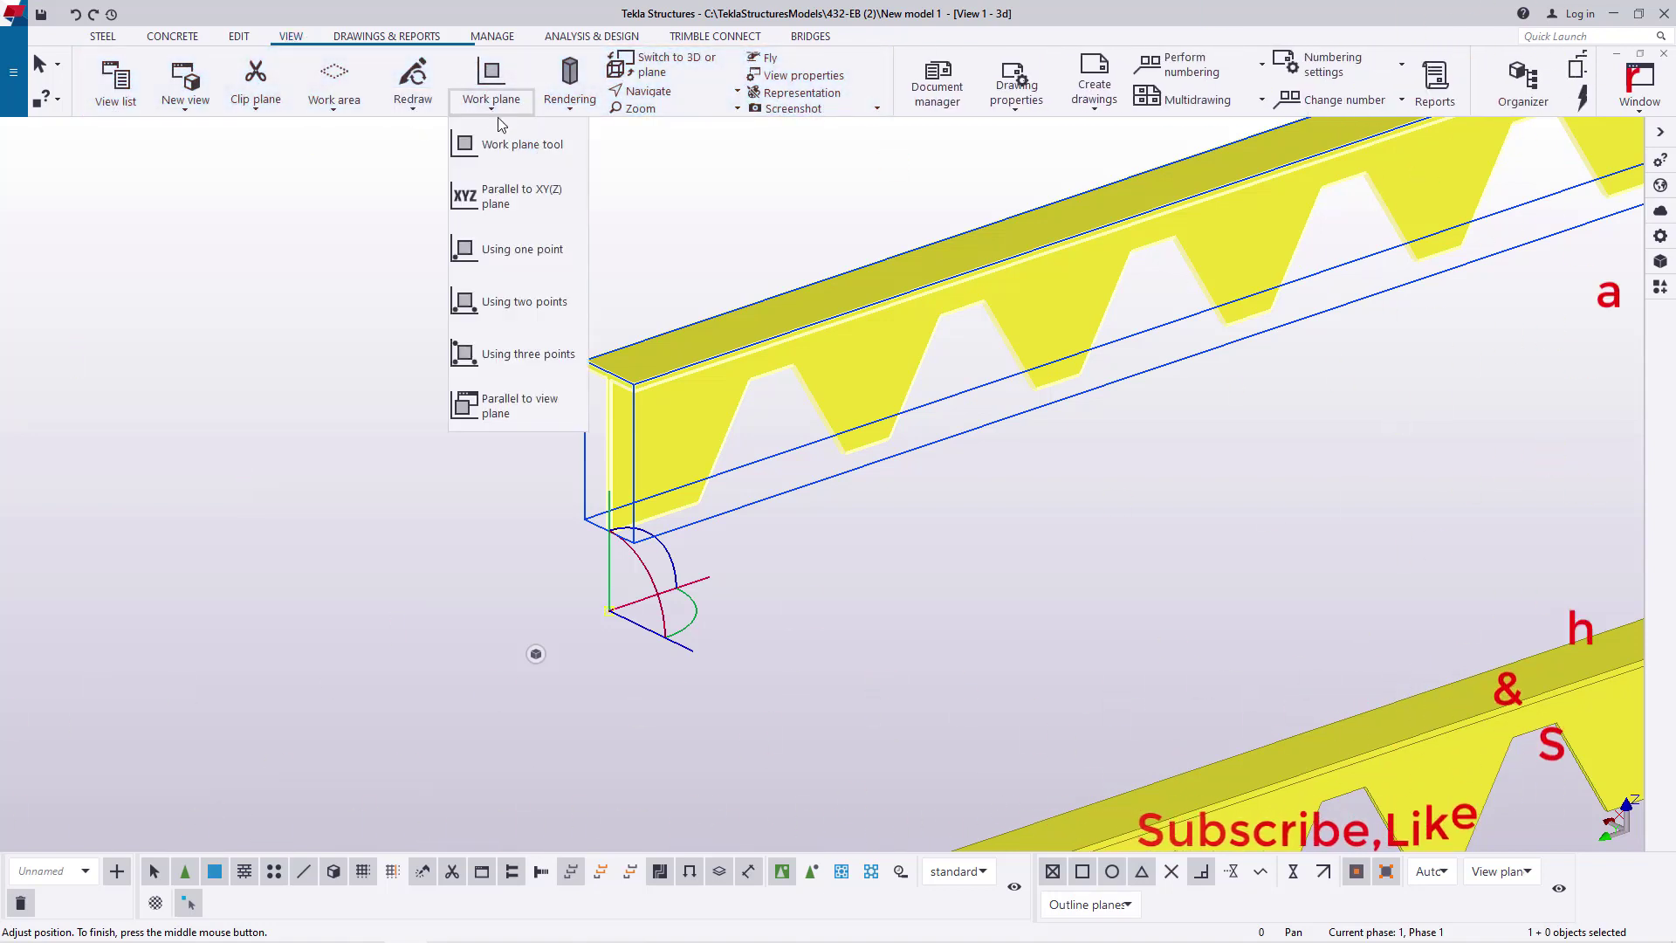
click(658, 318)
right_click(664, 270)
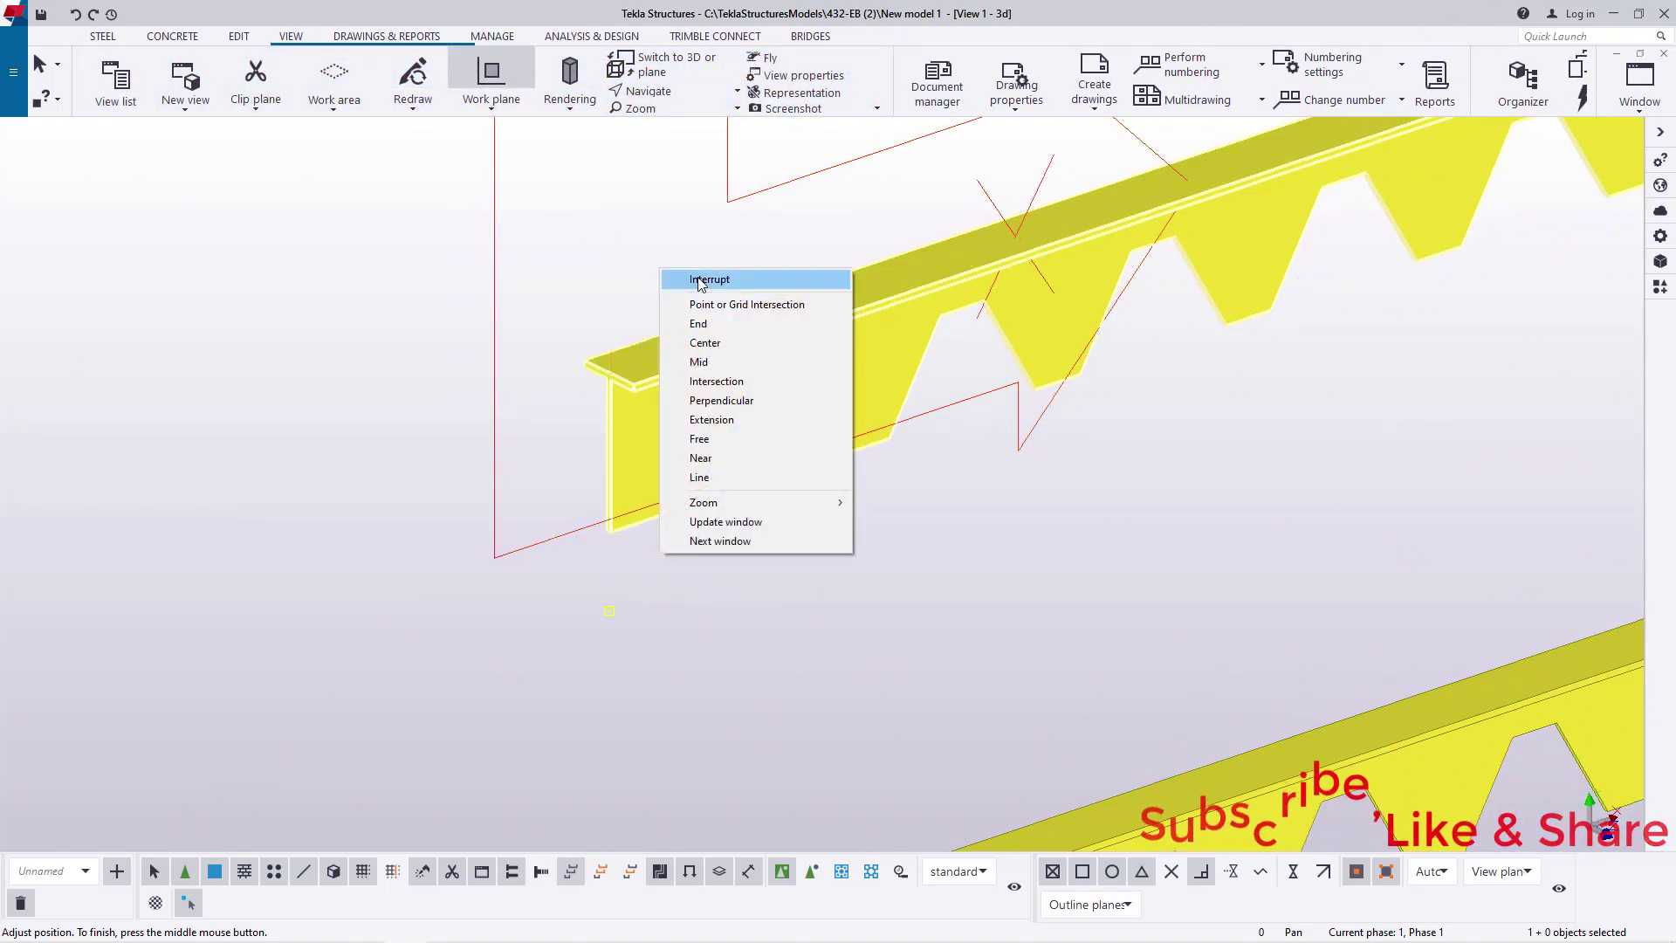
click(698, 278)
scroll(663, 455, up, 2)
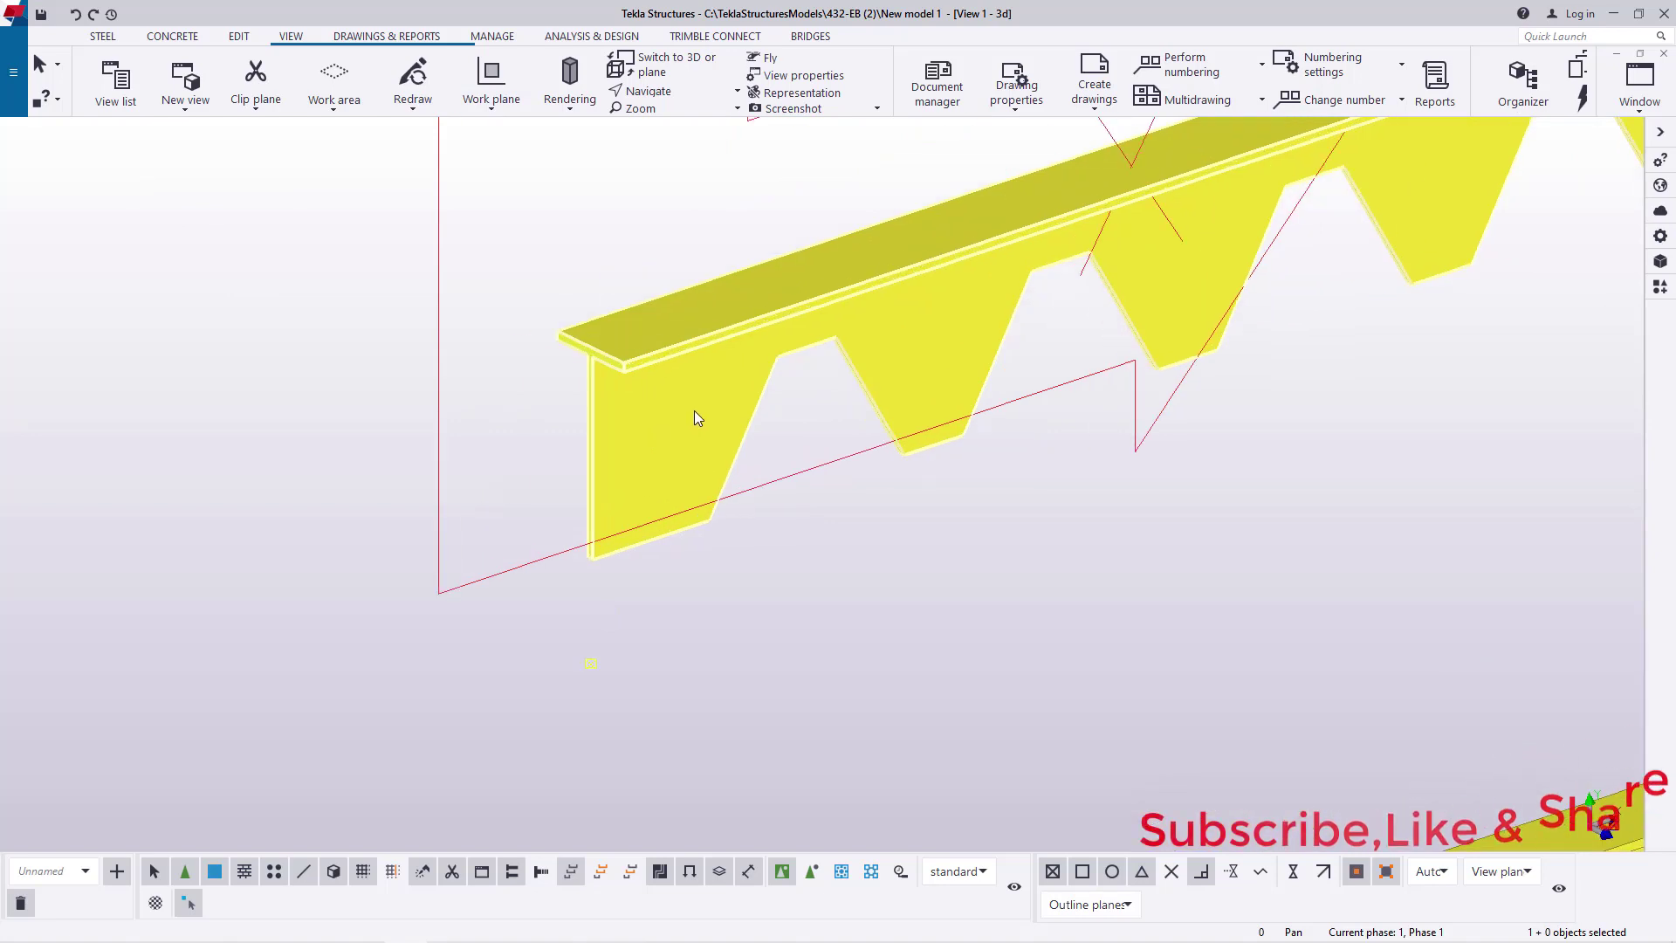
Rotate the copied half 180° about a line through its bottom corner to flip its teeth
right_click(595, 364)
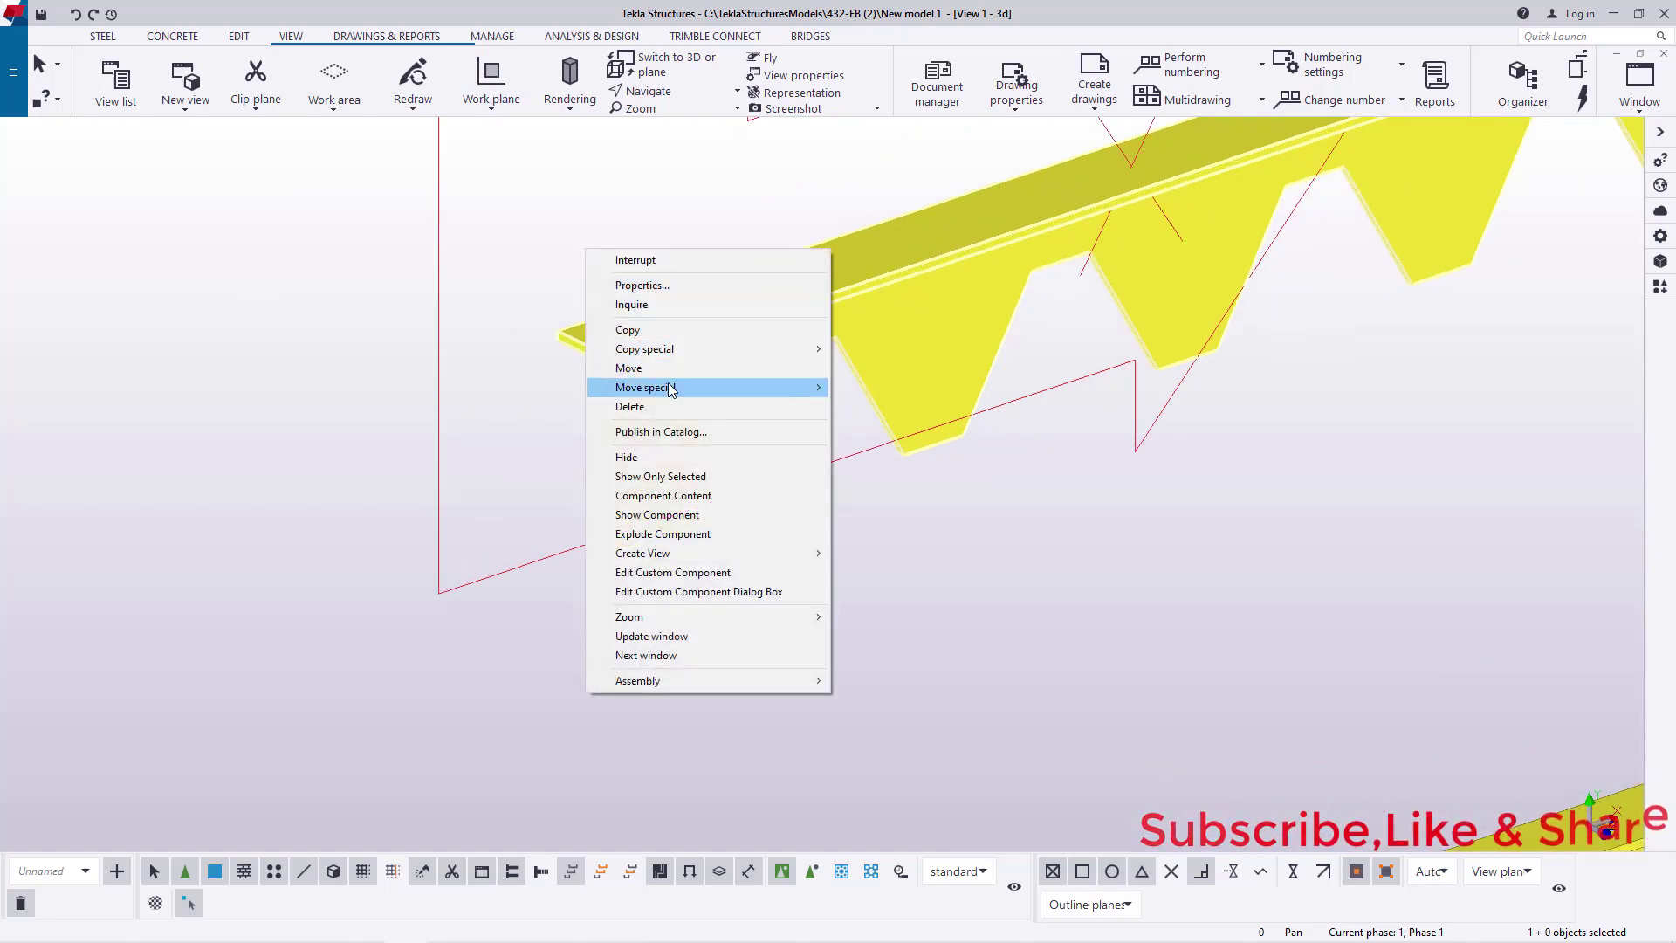
mouse_move(669, 386)
click(873, 406)
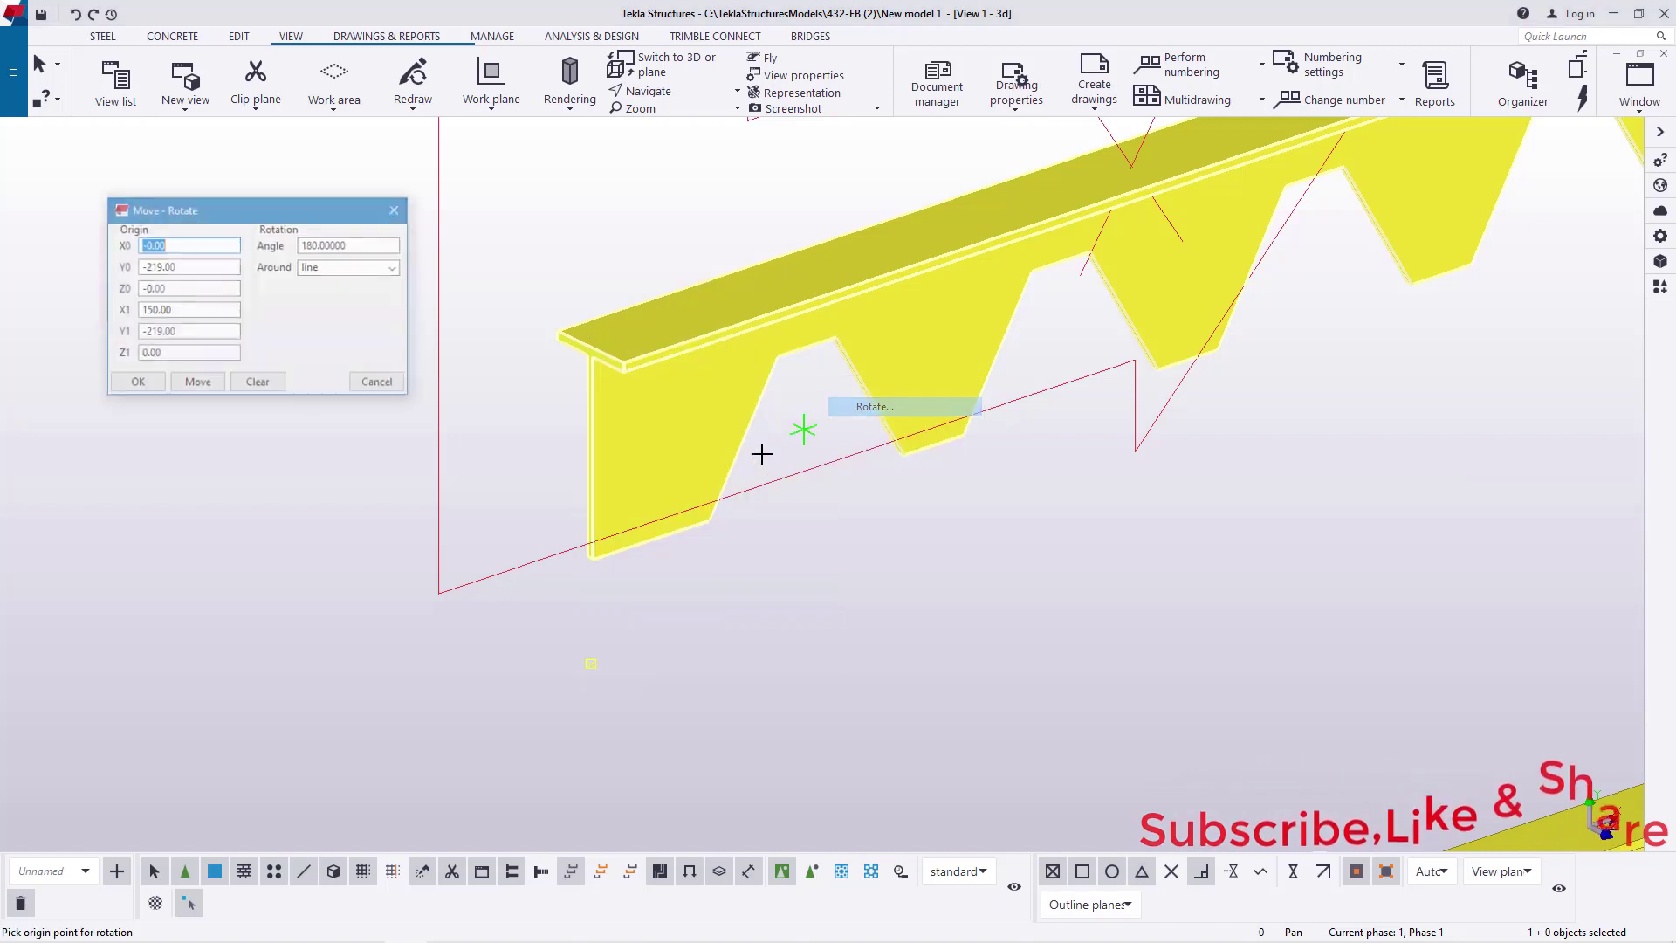
scroll(606, 562, up, 5)
scroll(610, 565, up, 1)
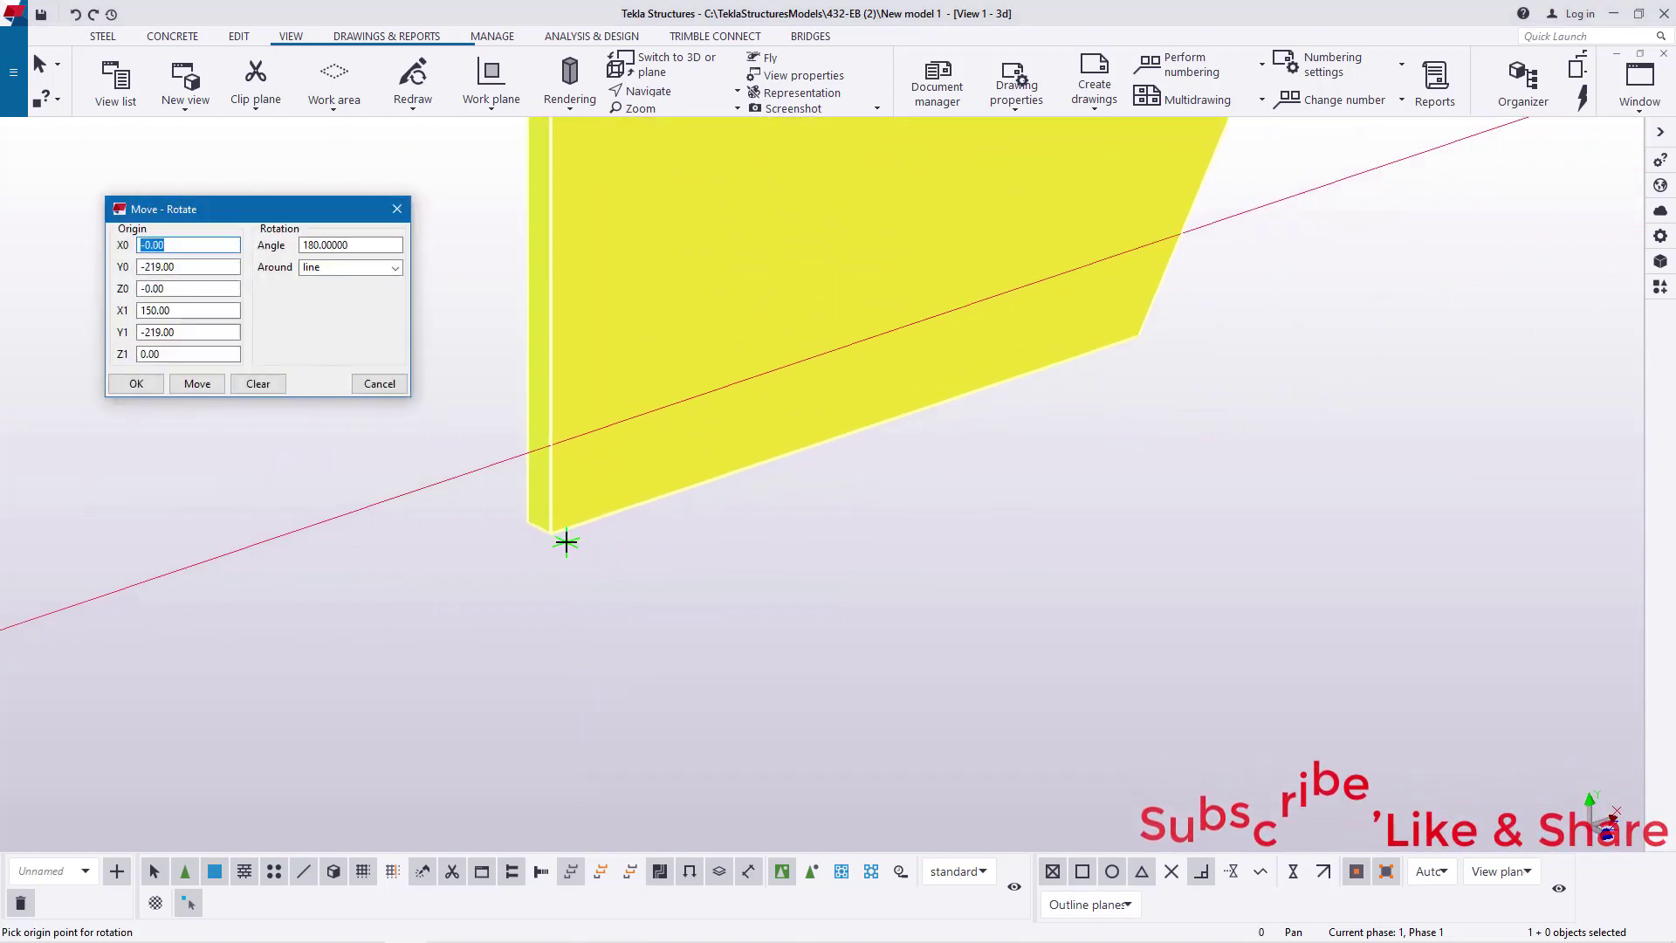
click(551, 533)
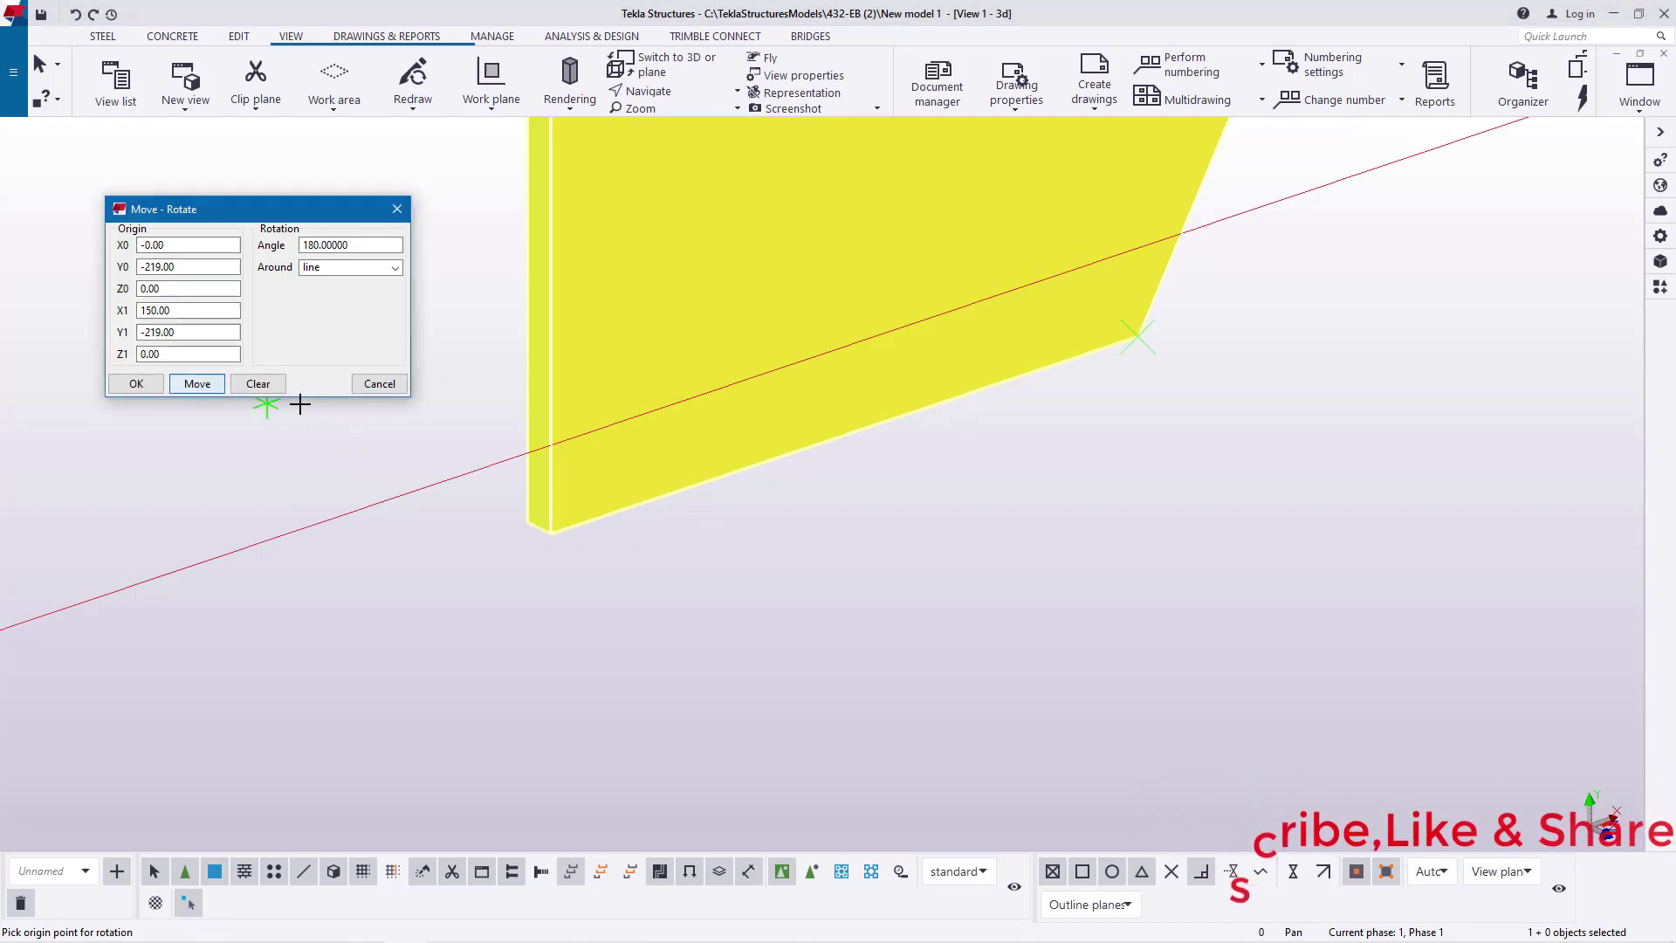
click(199, 384)
right_click(627, 273)
click(646, 281)
click(131, 386)
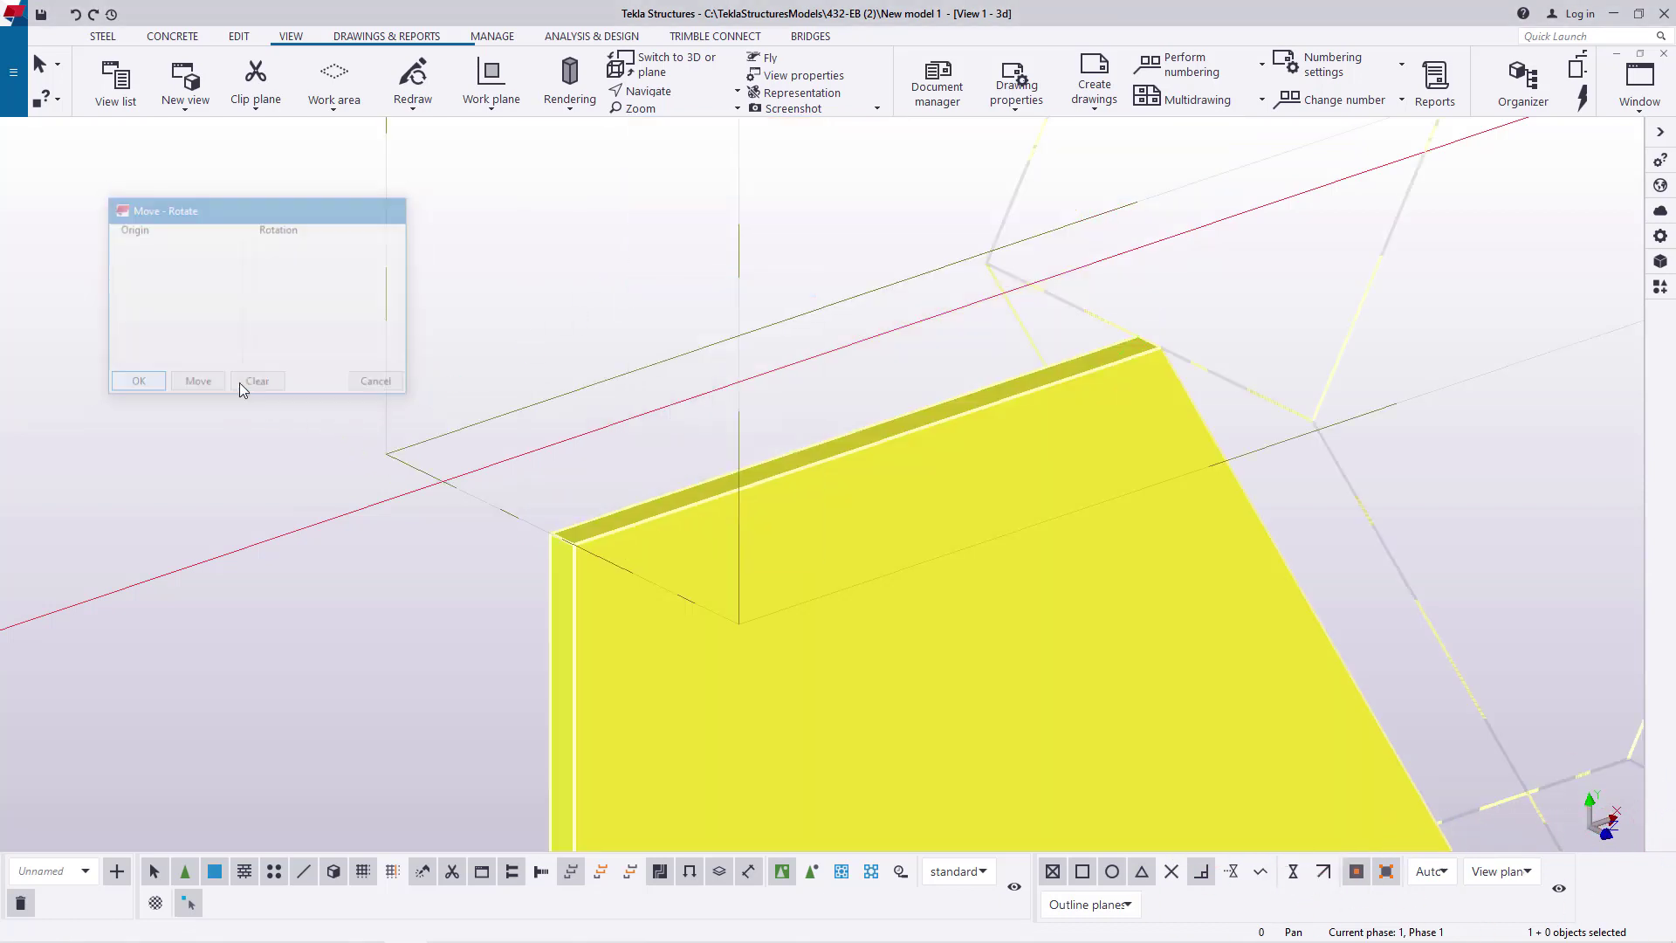
Deselect everything and redraw the model view
scroll(688, 385, down, 5)
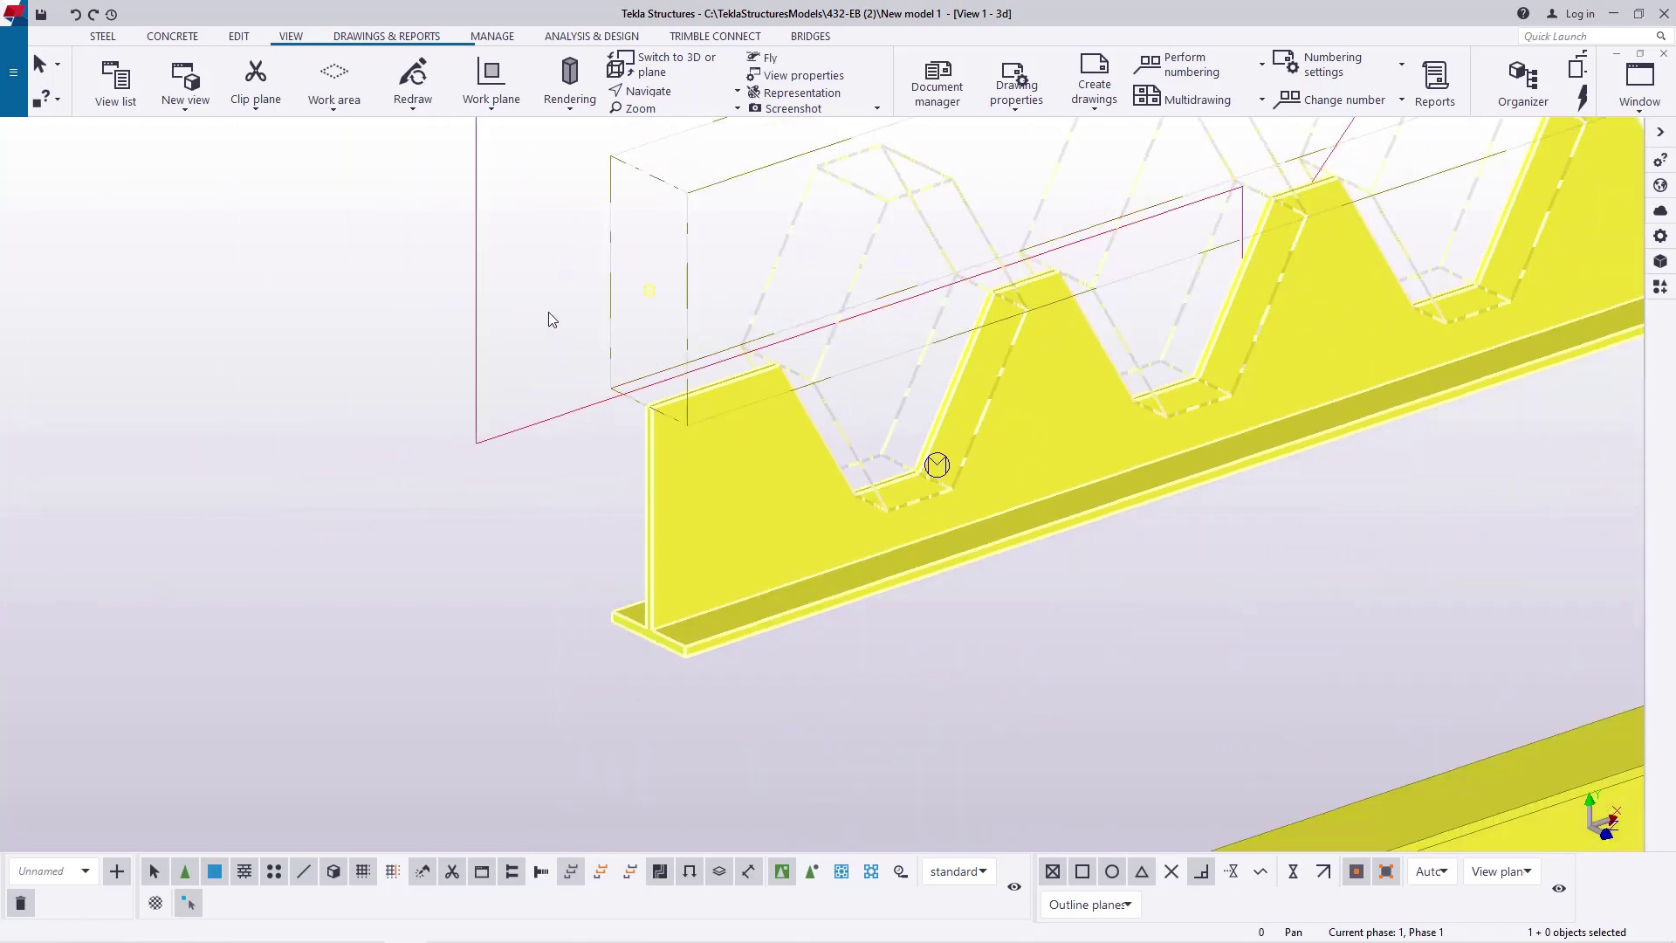
click(549, 318)
scroll(635, 453, up, 2)
right_click(503, 253)
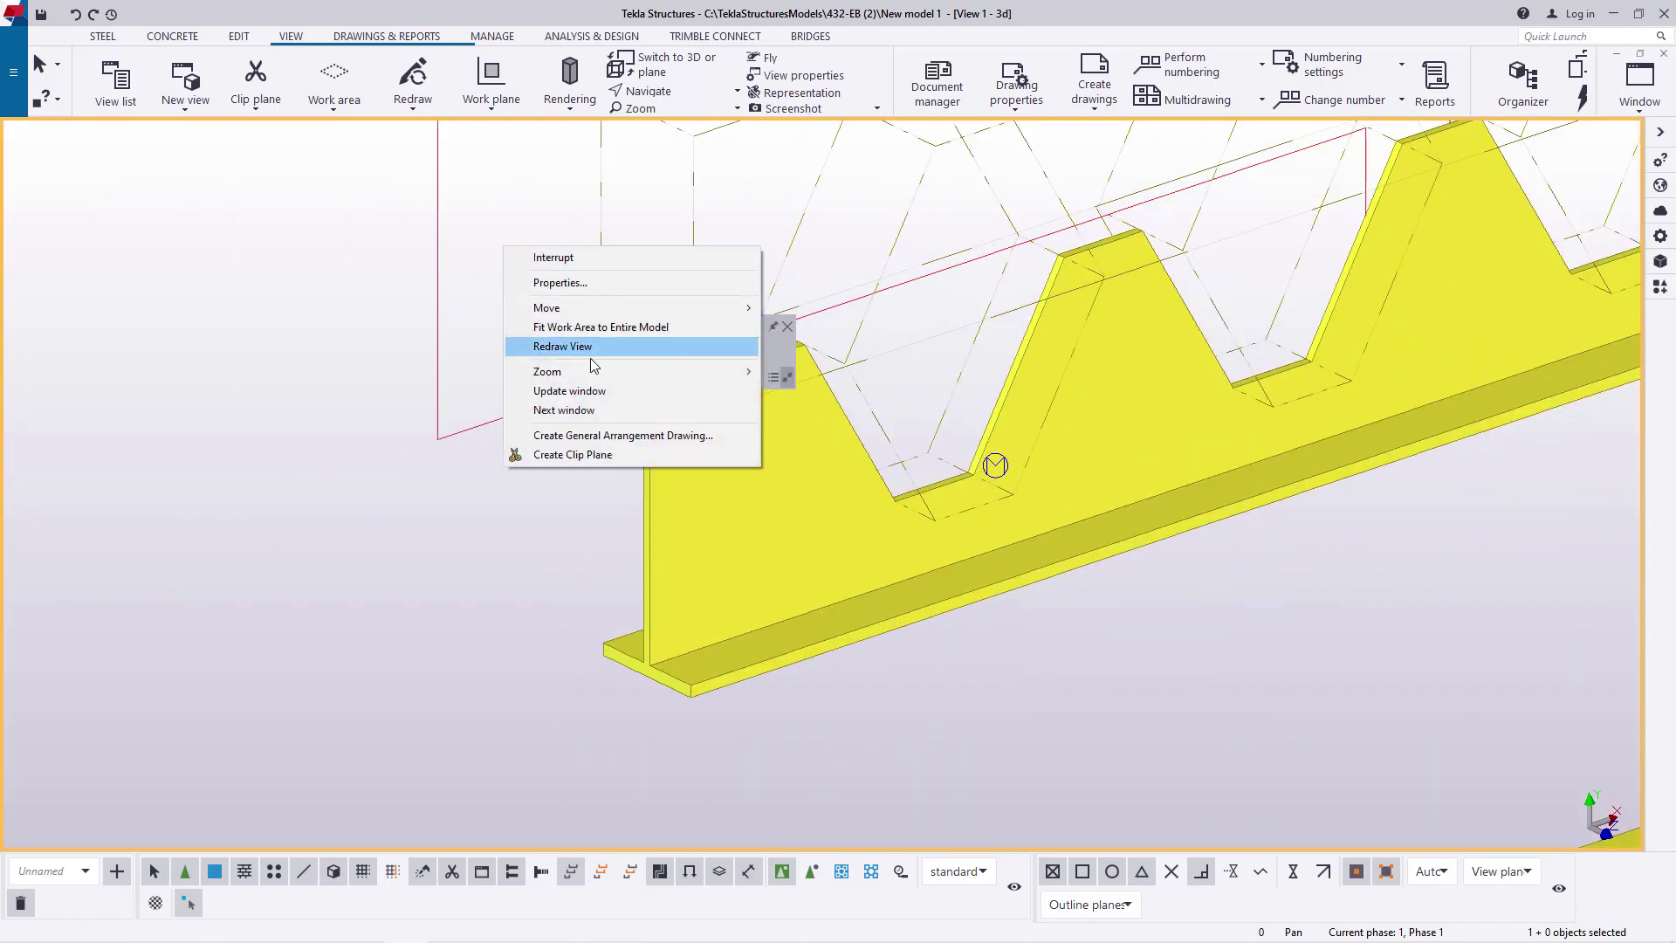
click(629, 370)
Move the flipped half from its corner onto the lower beam's corner, forming hexagonal openings
right_click(793, 501)
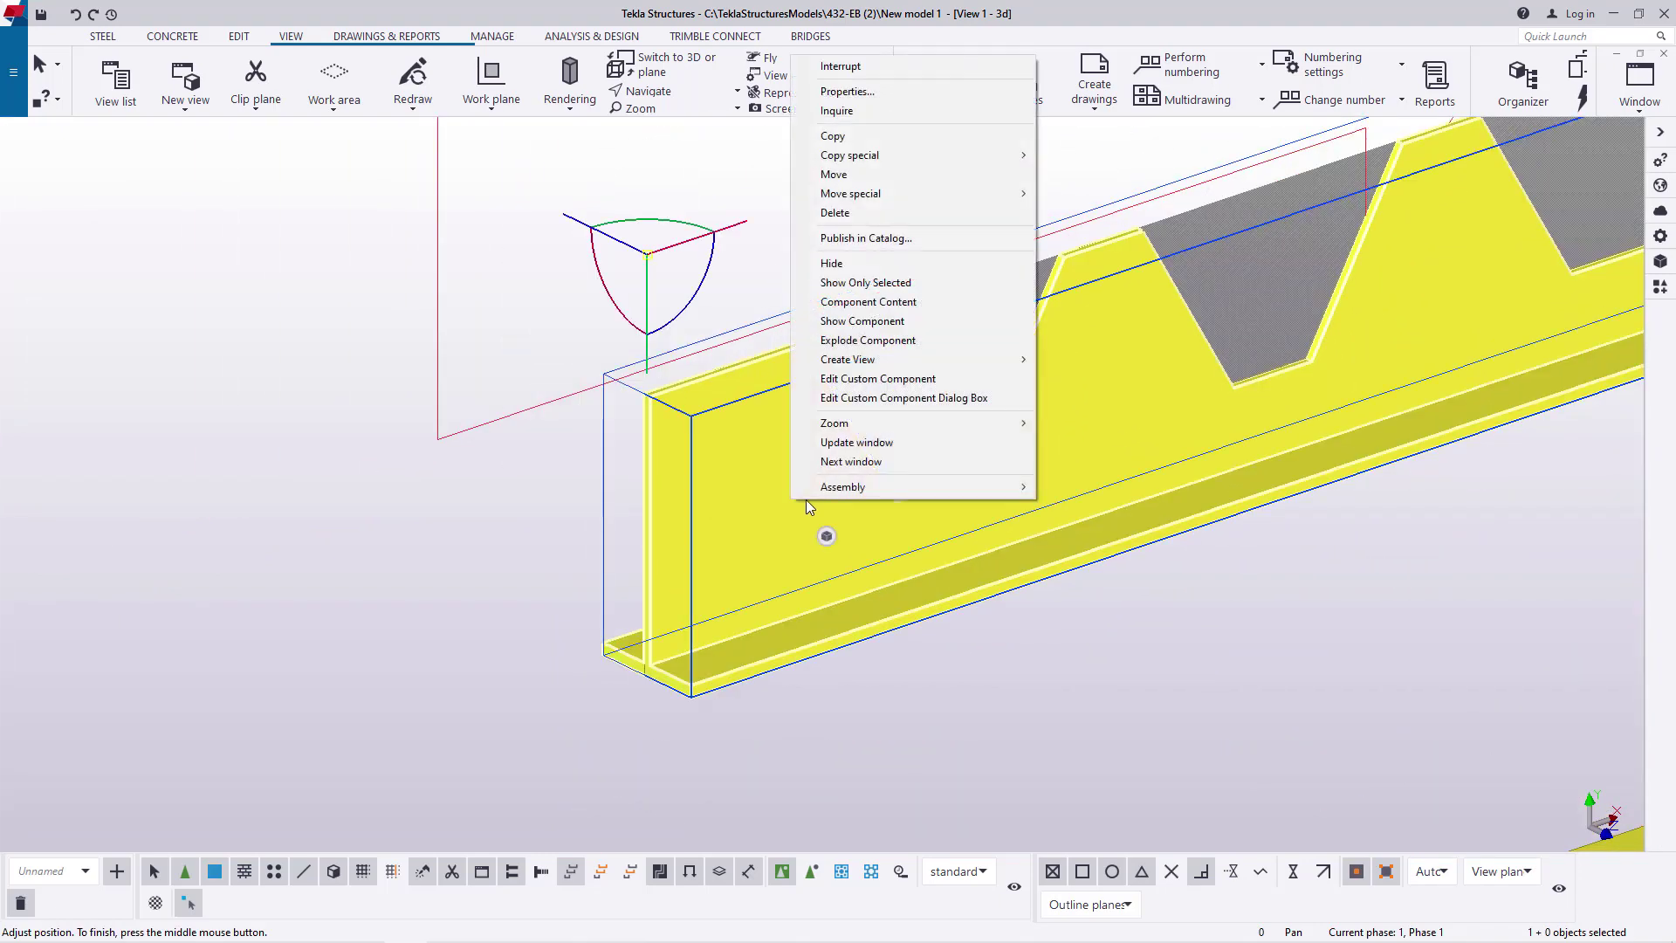
click(833, 174)
scroll(642, 397, up, 3)
scroll(642, 397, up, 4)
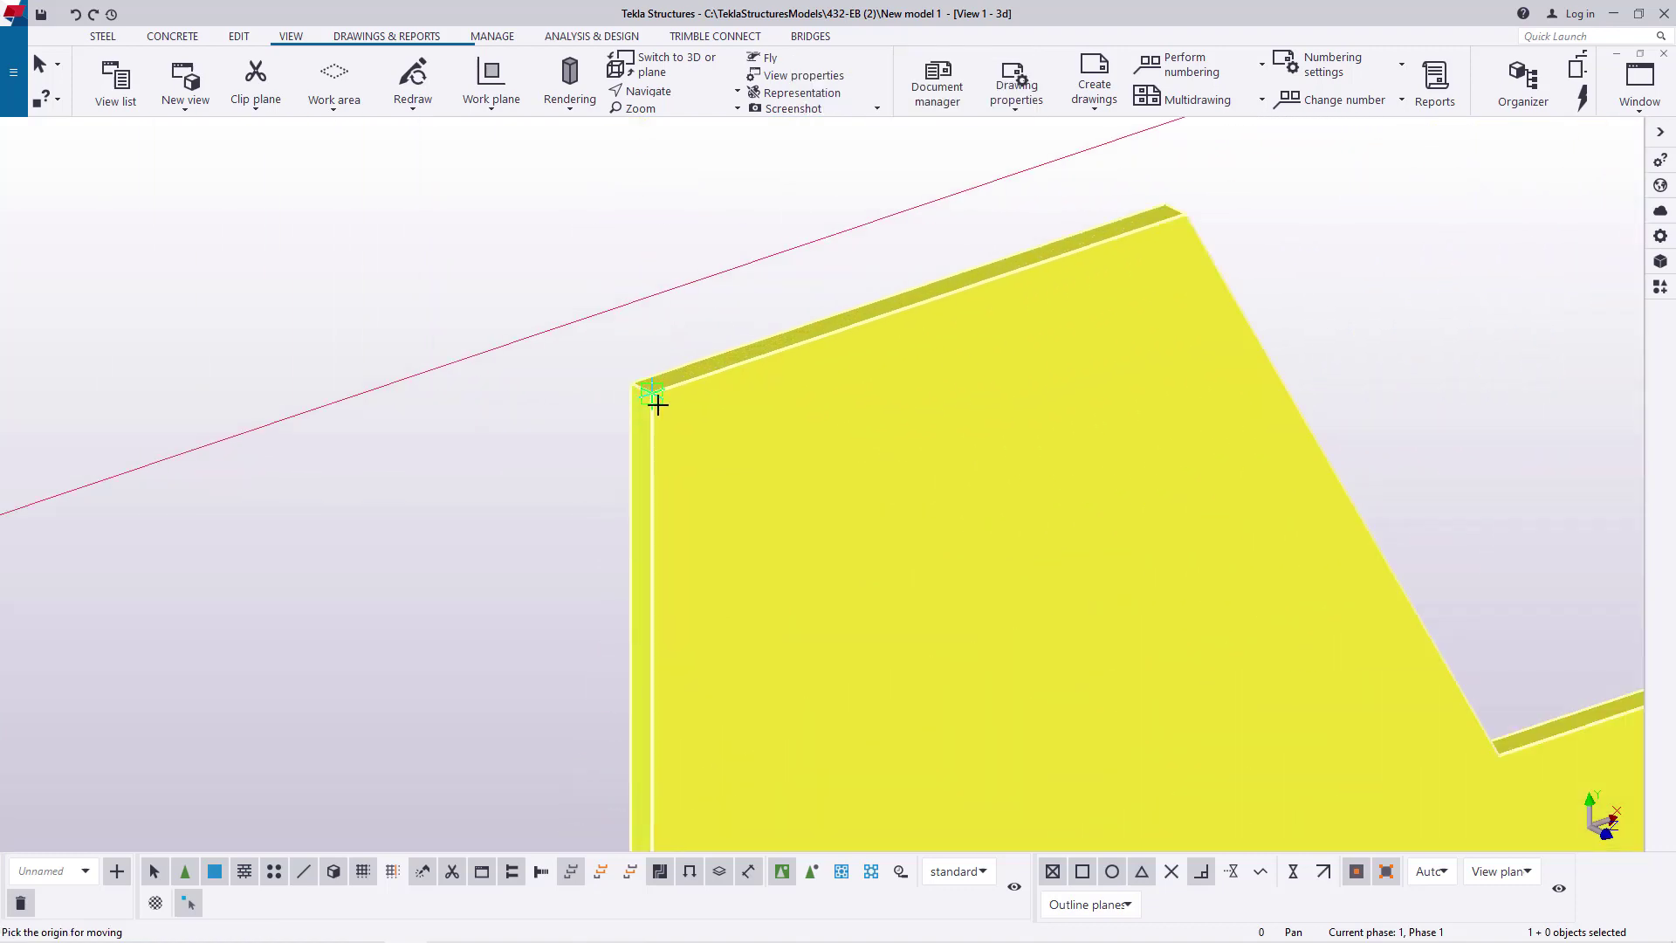
click(646, 385)
scroll(827, 220, down, 8)
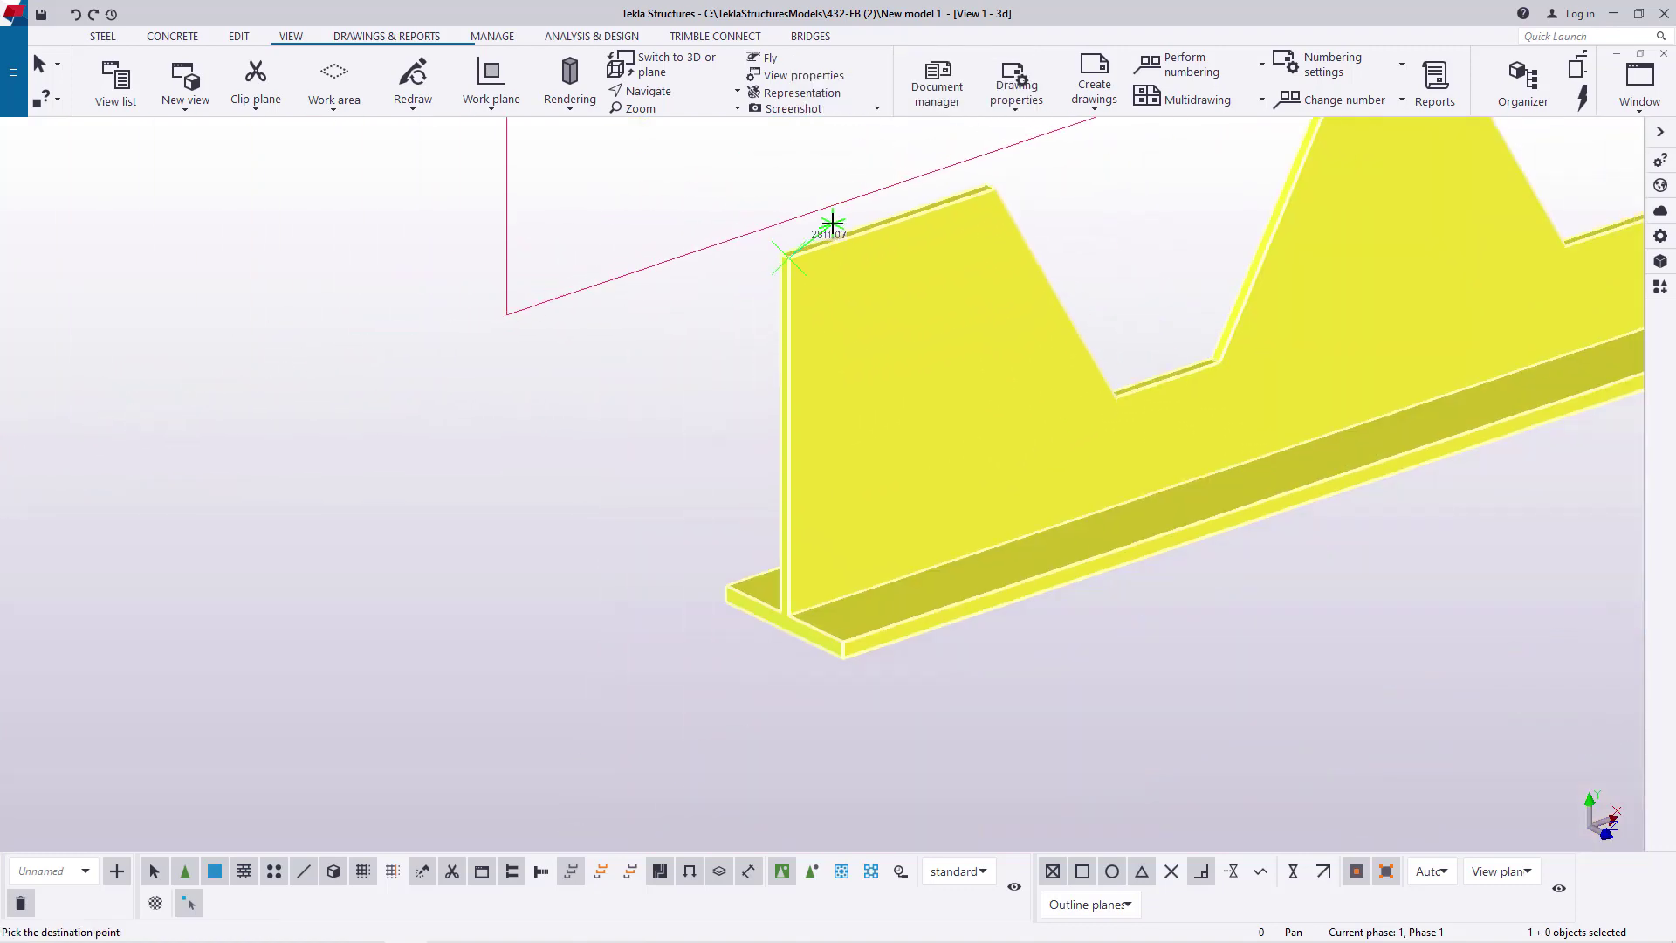
scroll(814, 573, up, 5)
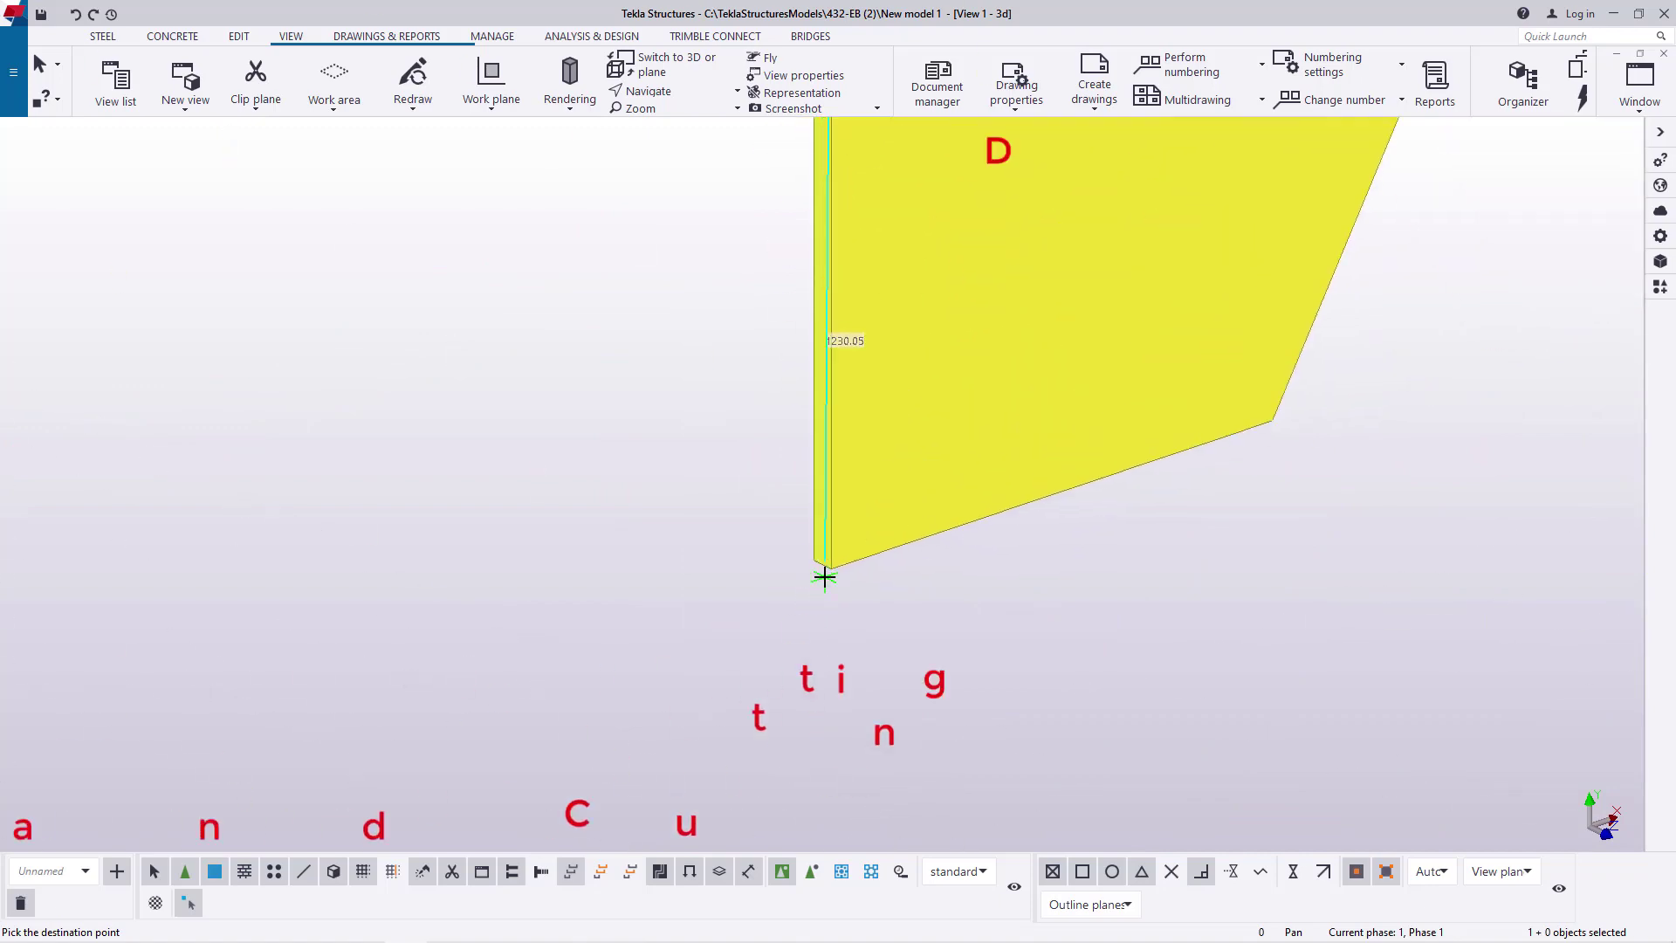
click(831, 563)
right_click(563, 409)
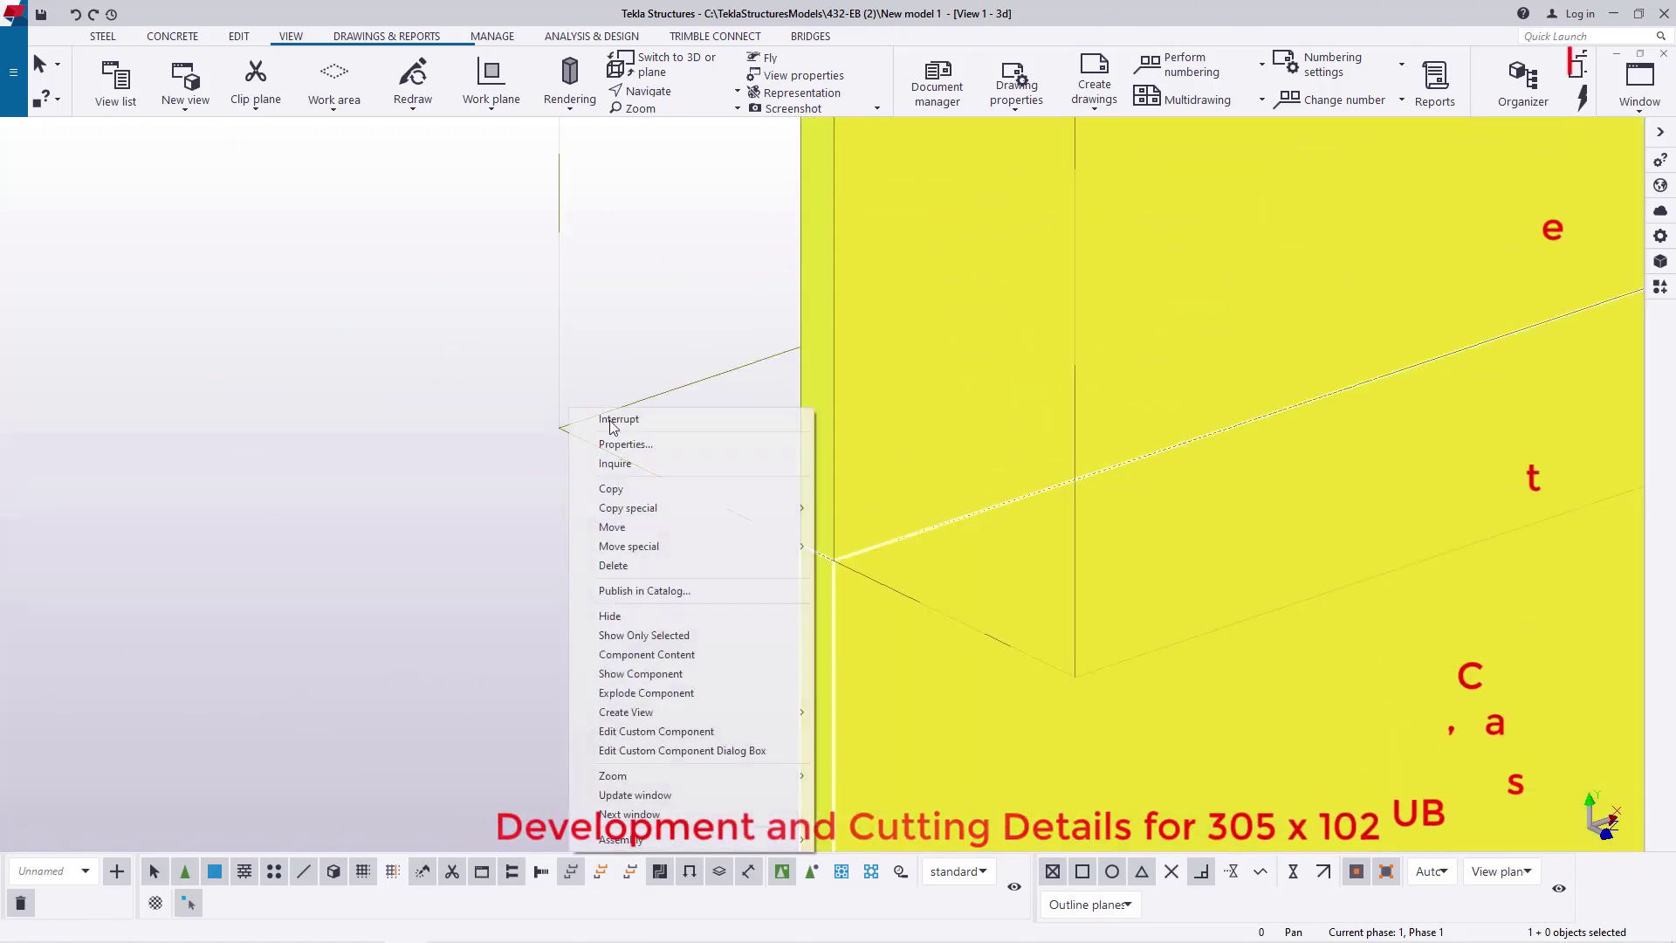
click(610, 419)
mouse_move(379, 388)
ctrl+middle_down()
mouse_move(479, 636)
mouse_move(1065, 460)
ctrl+middle_up()
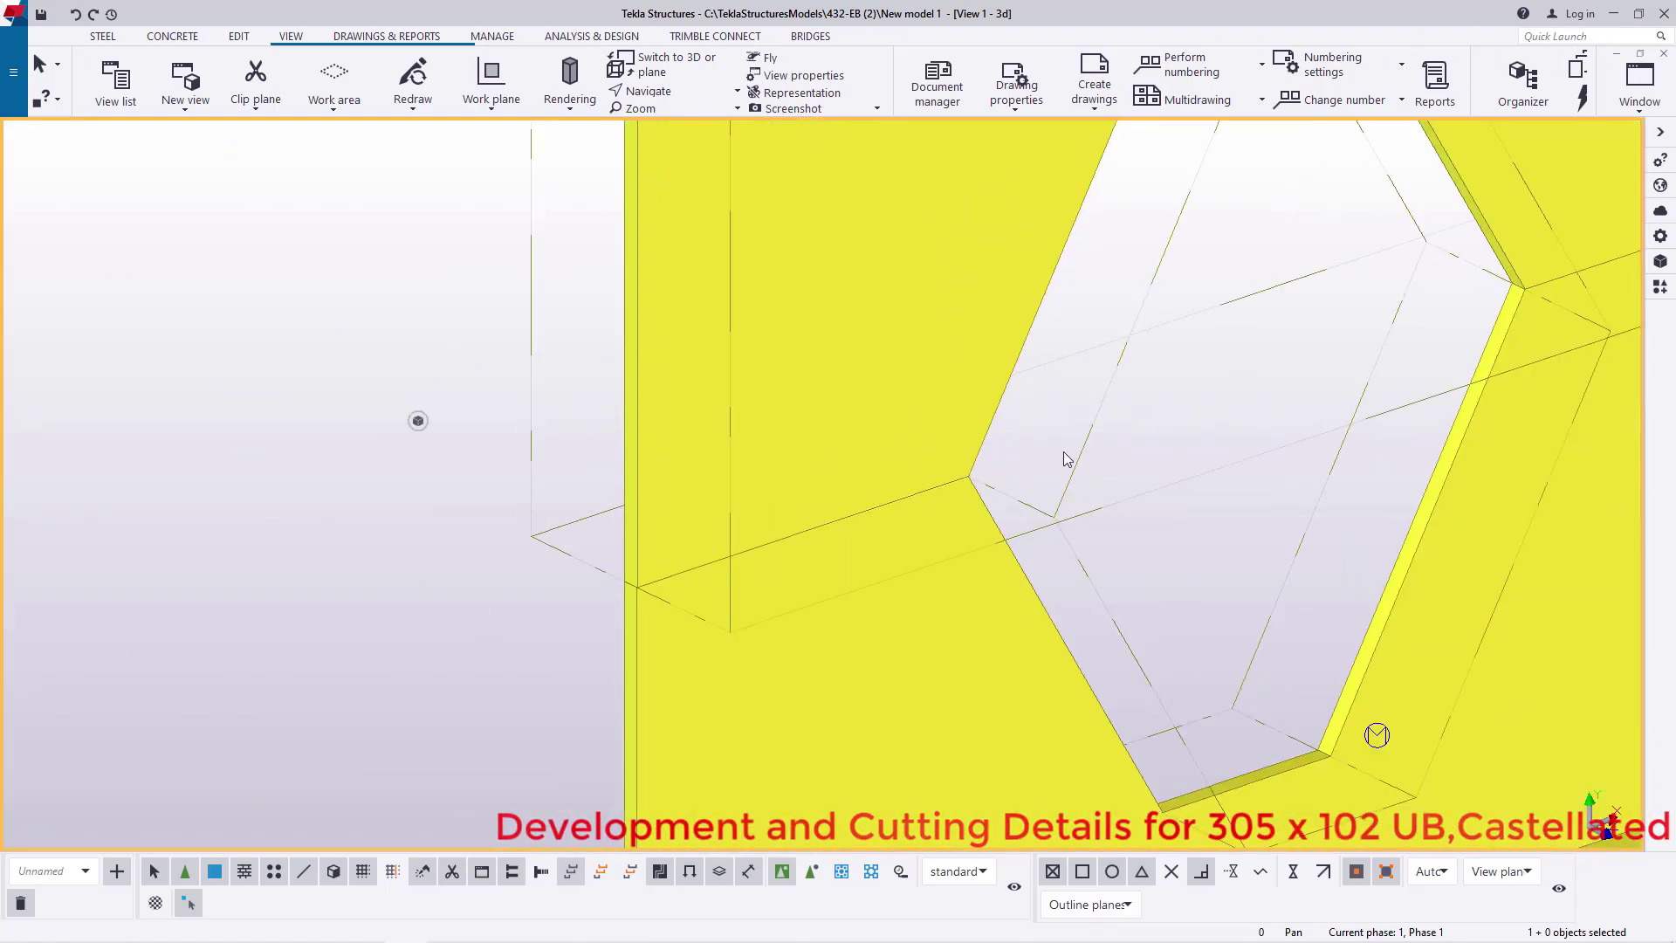
Redraw the 3D view and zoom to bring the beam into view
right_click(78, 349)
click(140, 447)
scroll(577, 607, down, 6)
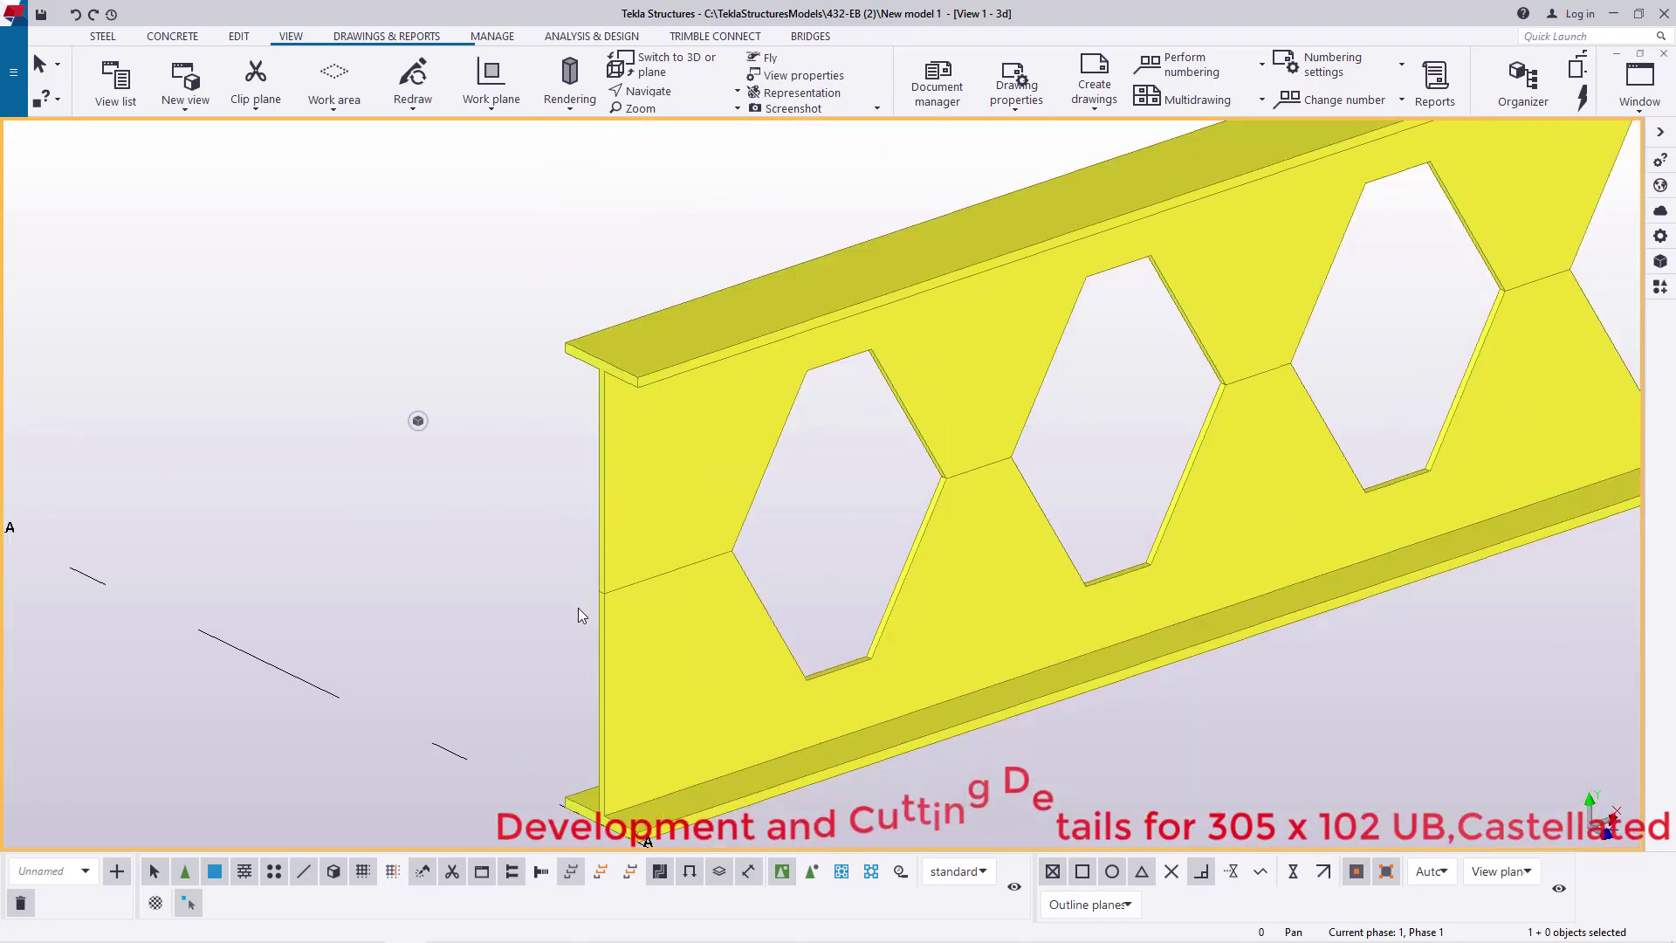
scroll(797, 459, down, 5)
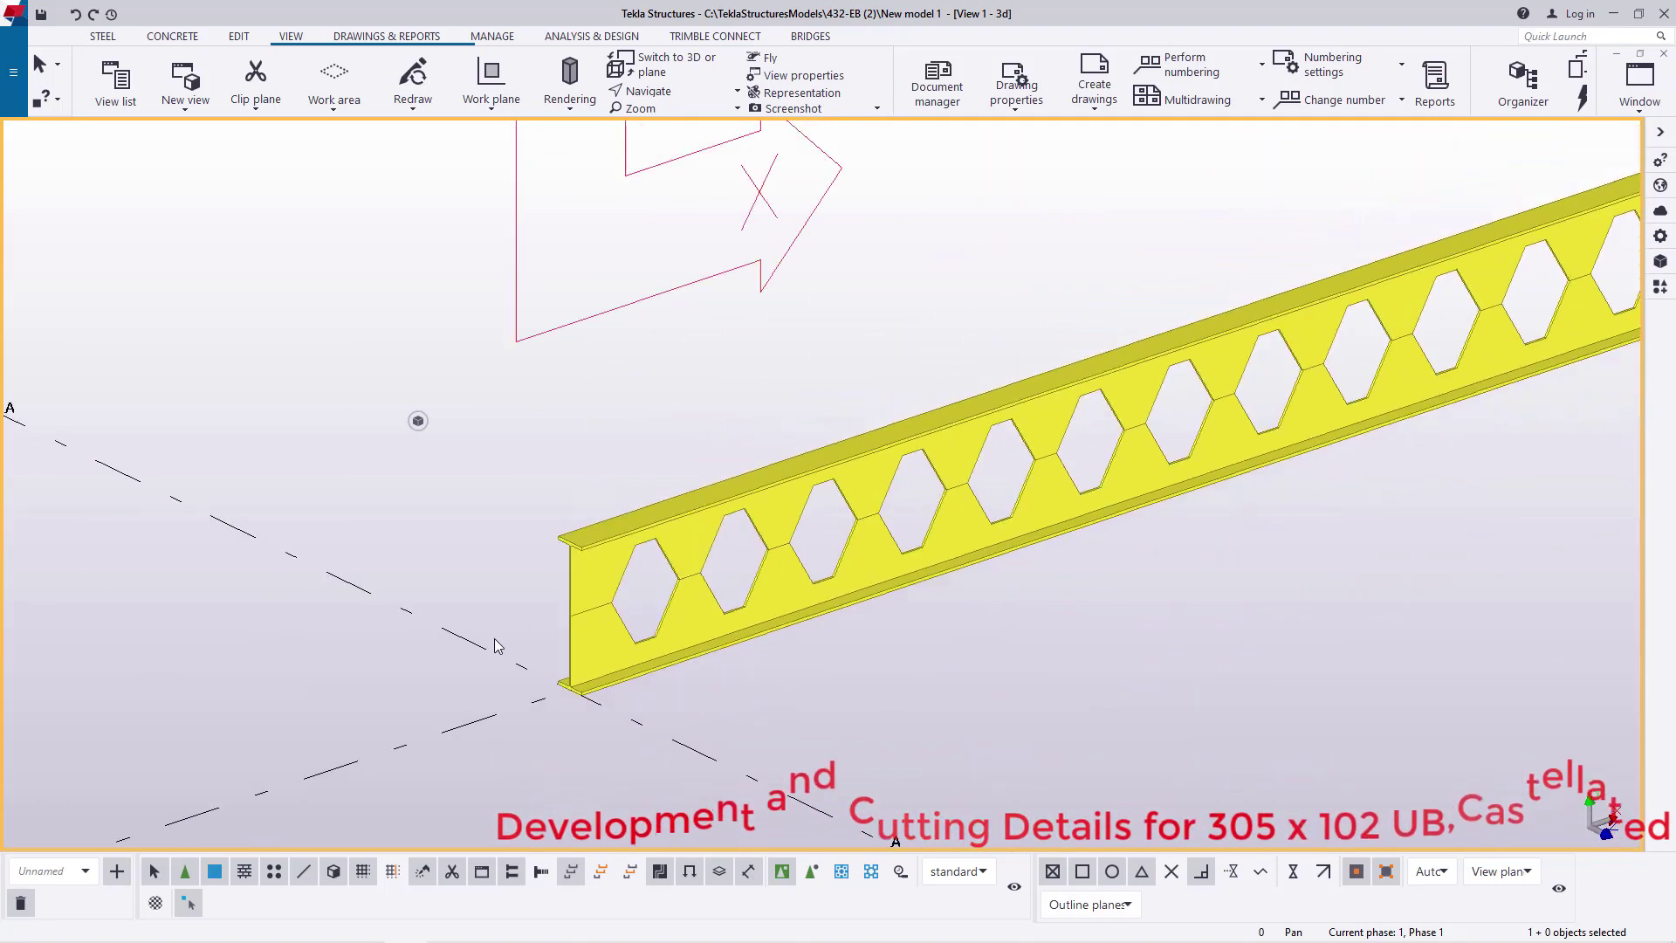
scroll(571, 496, up, 6)
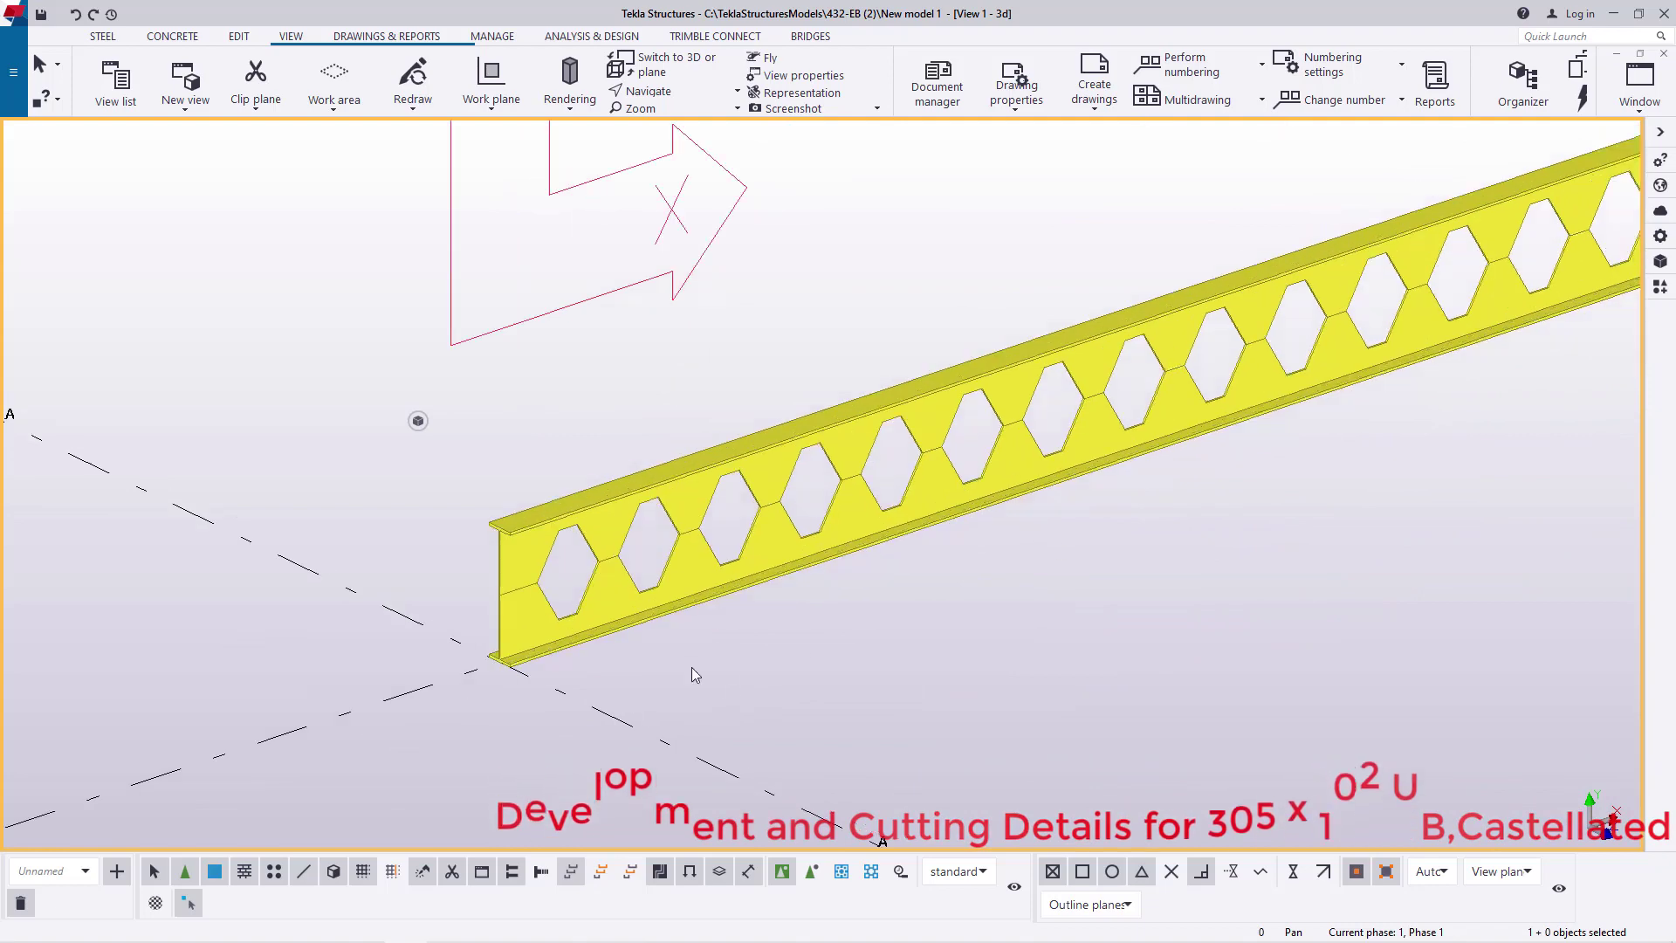
Copy the beam linearly with a 1000 mm offset in Z
right_click(588, 492)
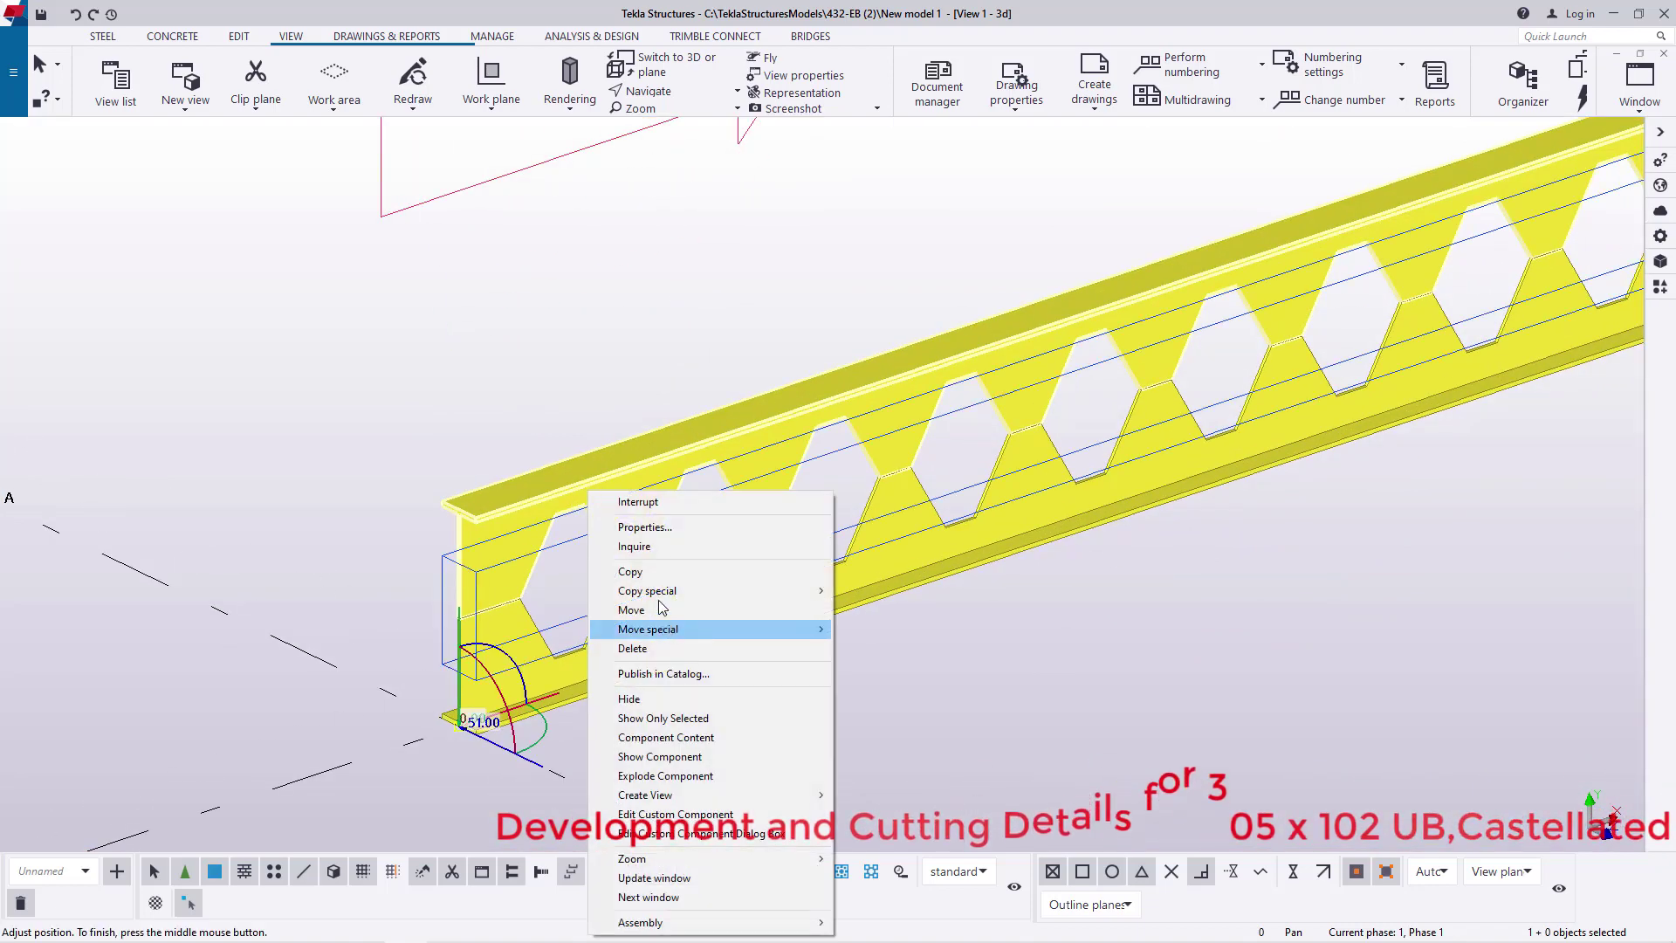
mouse_move(658, 595)
click(875, 590)
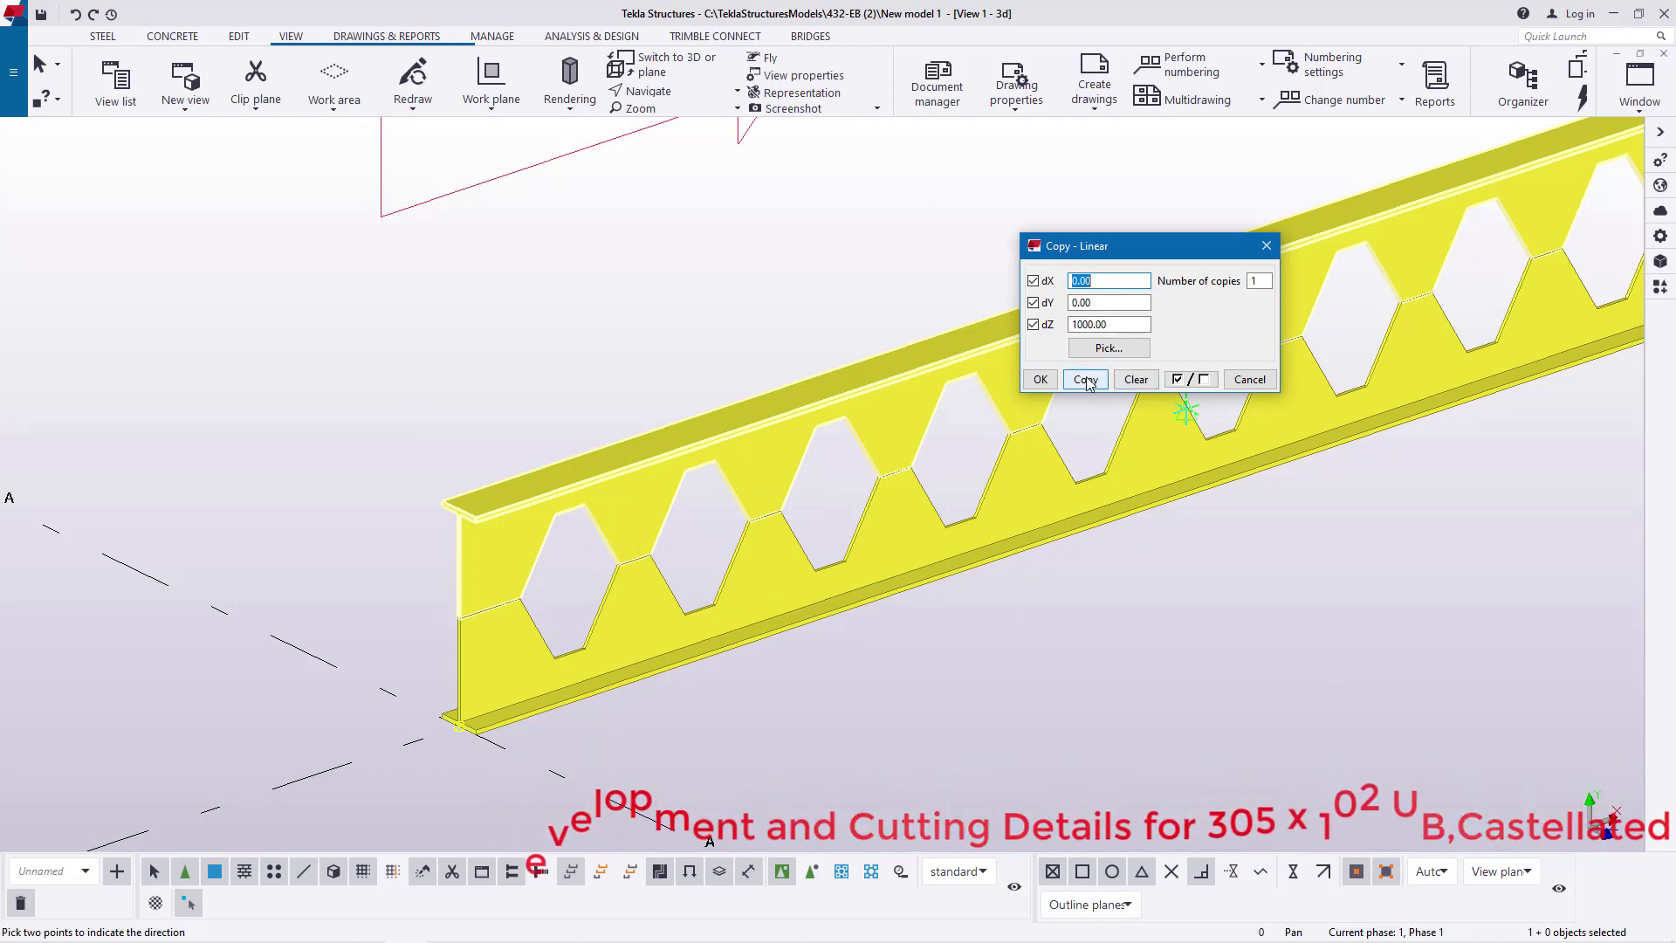
click(1043, 379)
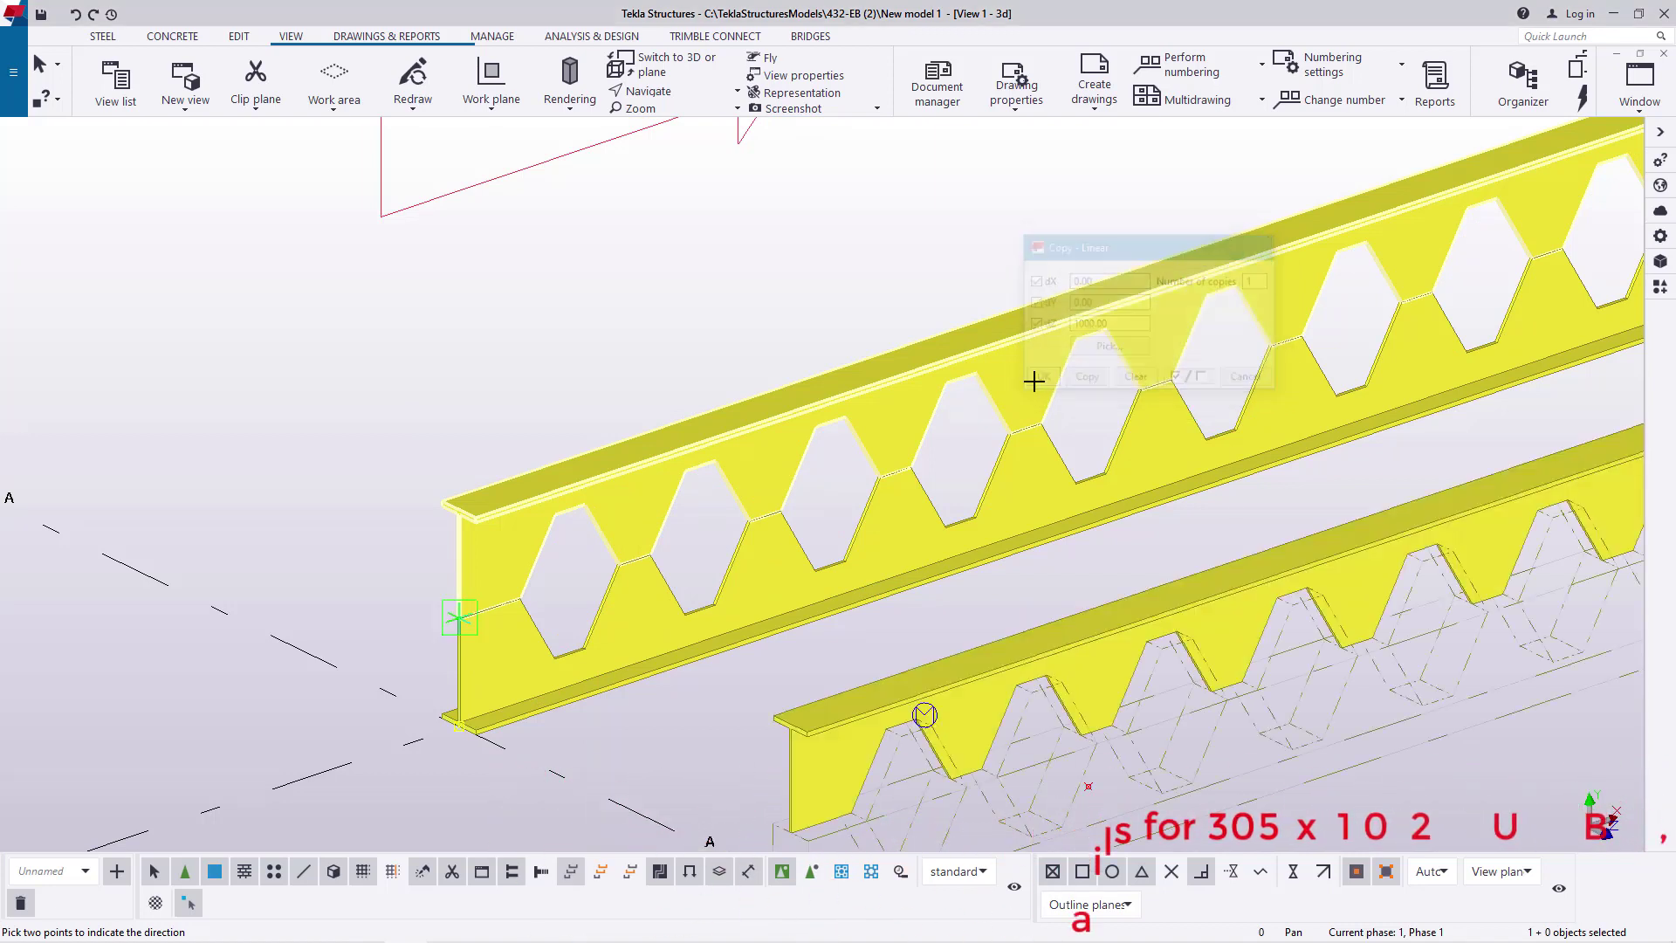
Interrupt the copy command, redraw the view and orbit the model to a new angle
right_click(820, 316)
click(864, 324)
right_click(724, 214)
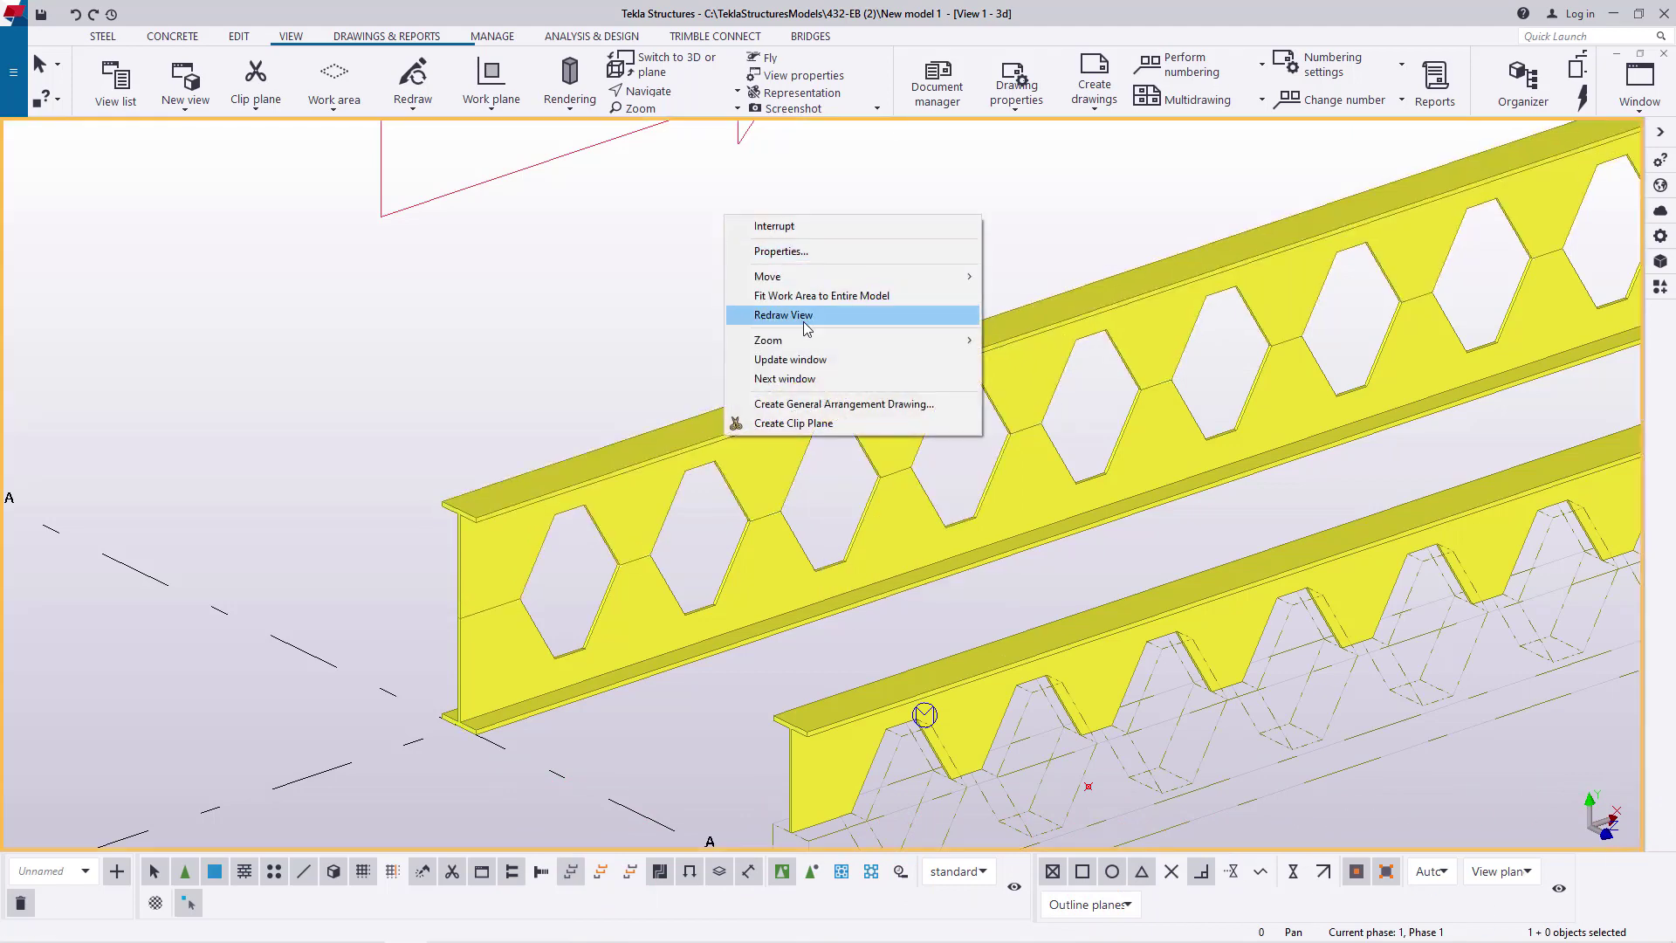
click(800, 323)
click(655, 92)
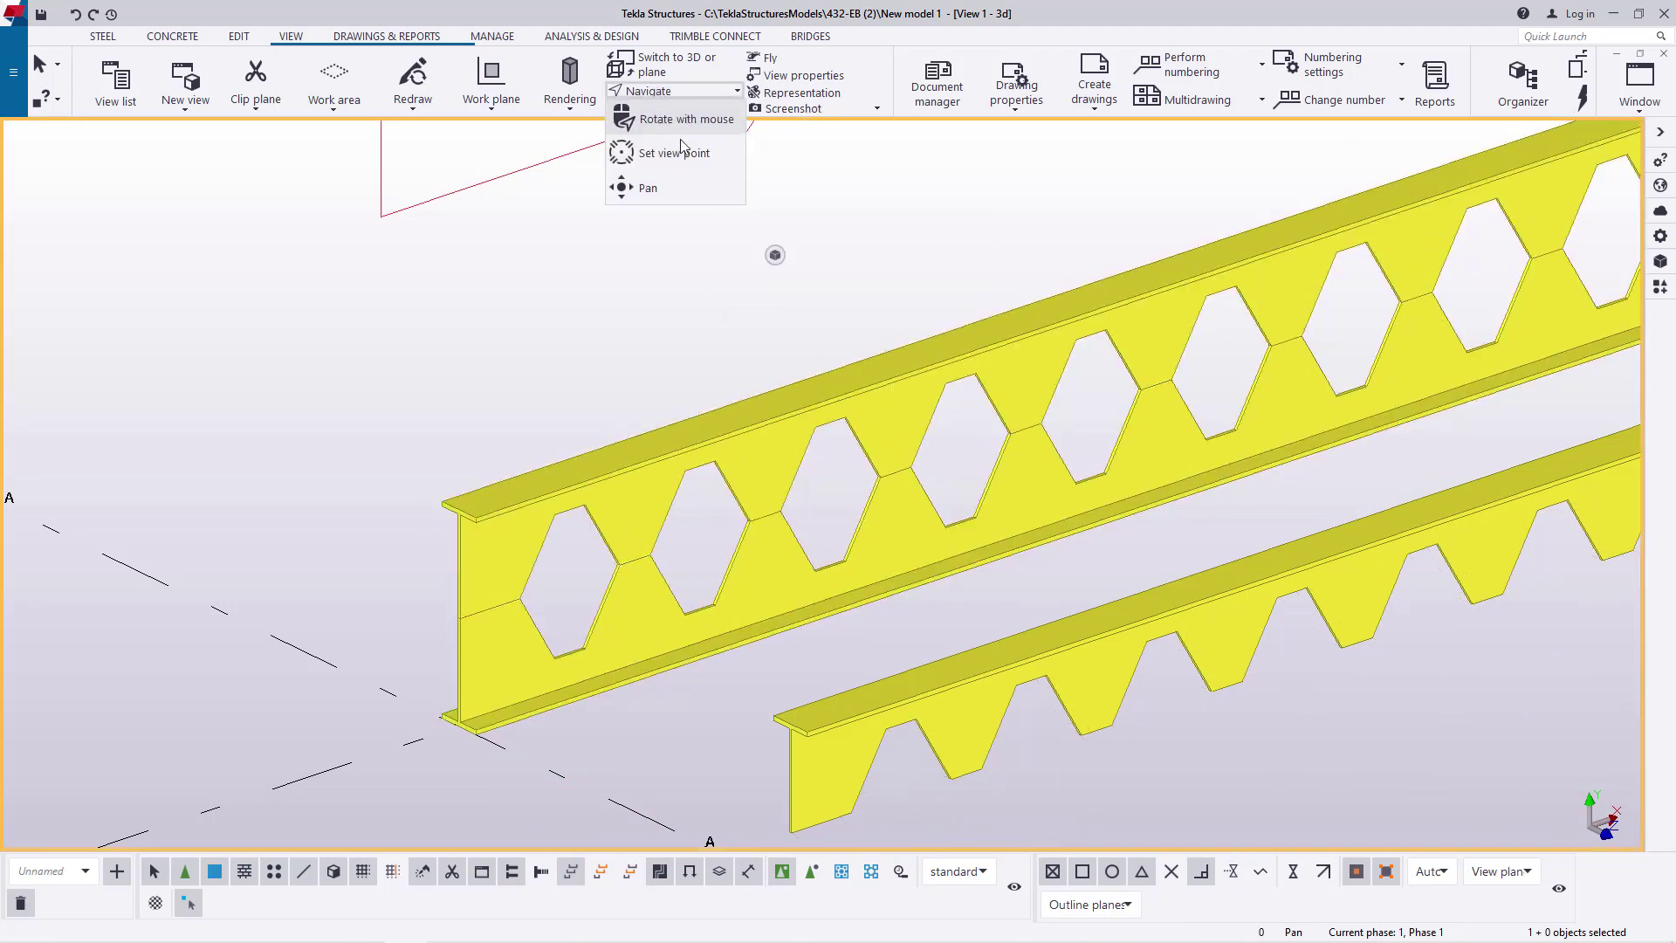
click(657, 120)
drag(767, 445, 641, 285)
In the view's object representation, set the All row's colour to blue and apply
right_click(641, 285)
click(690, 291)
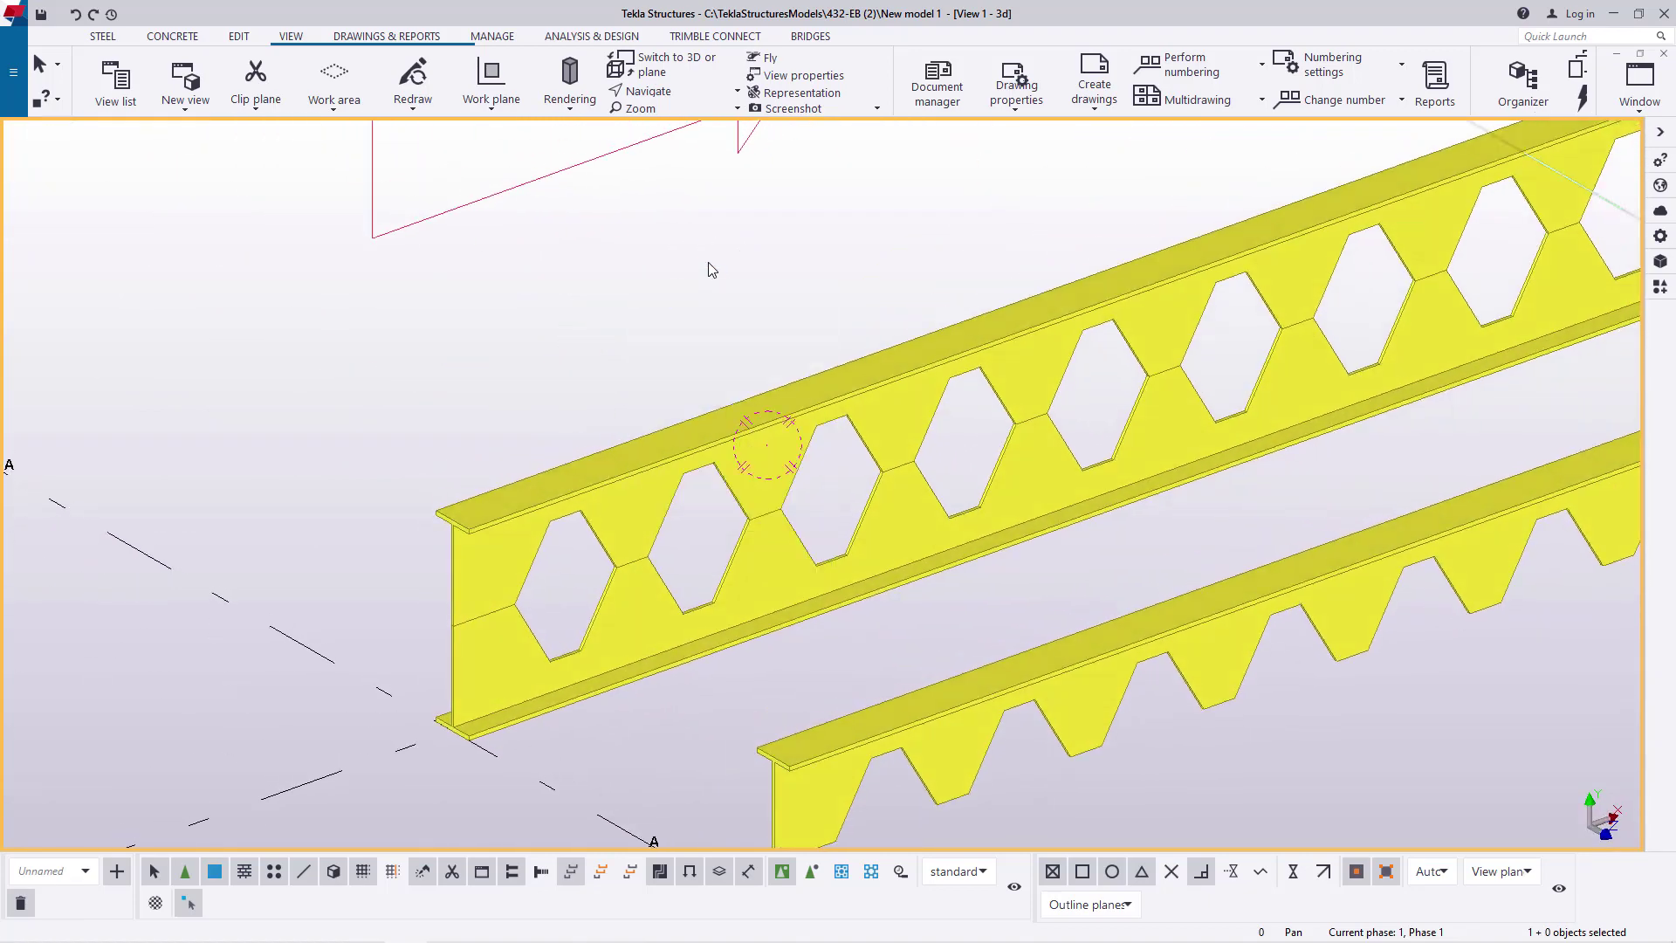
double_click(709, 262)
click(559, 392)
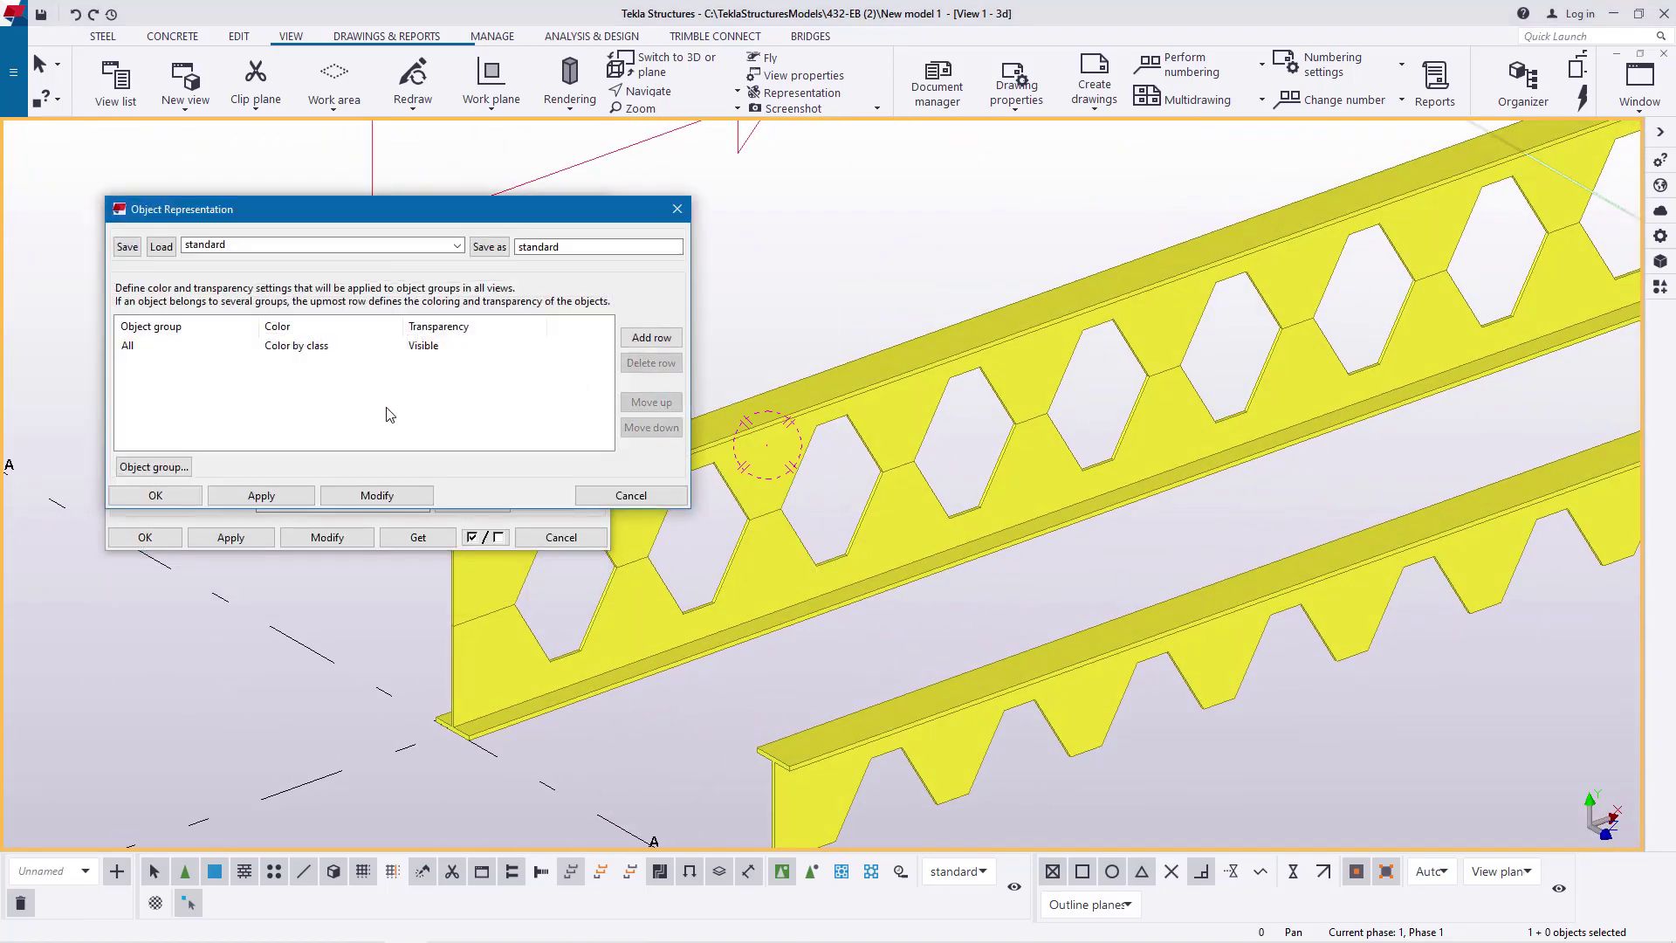
click(395, 347)
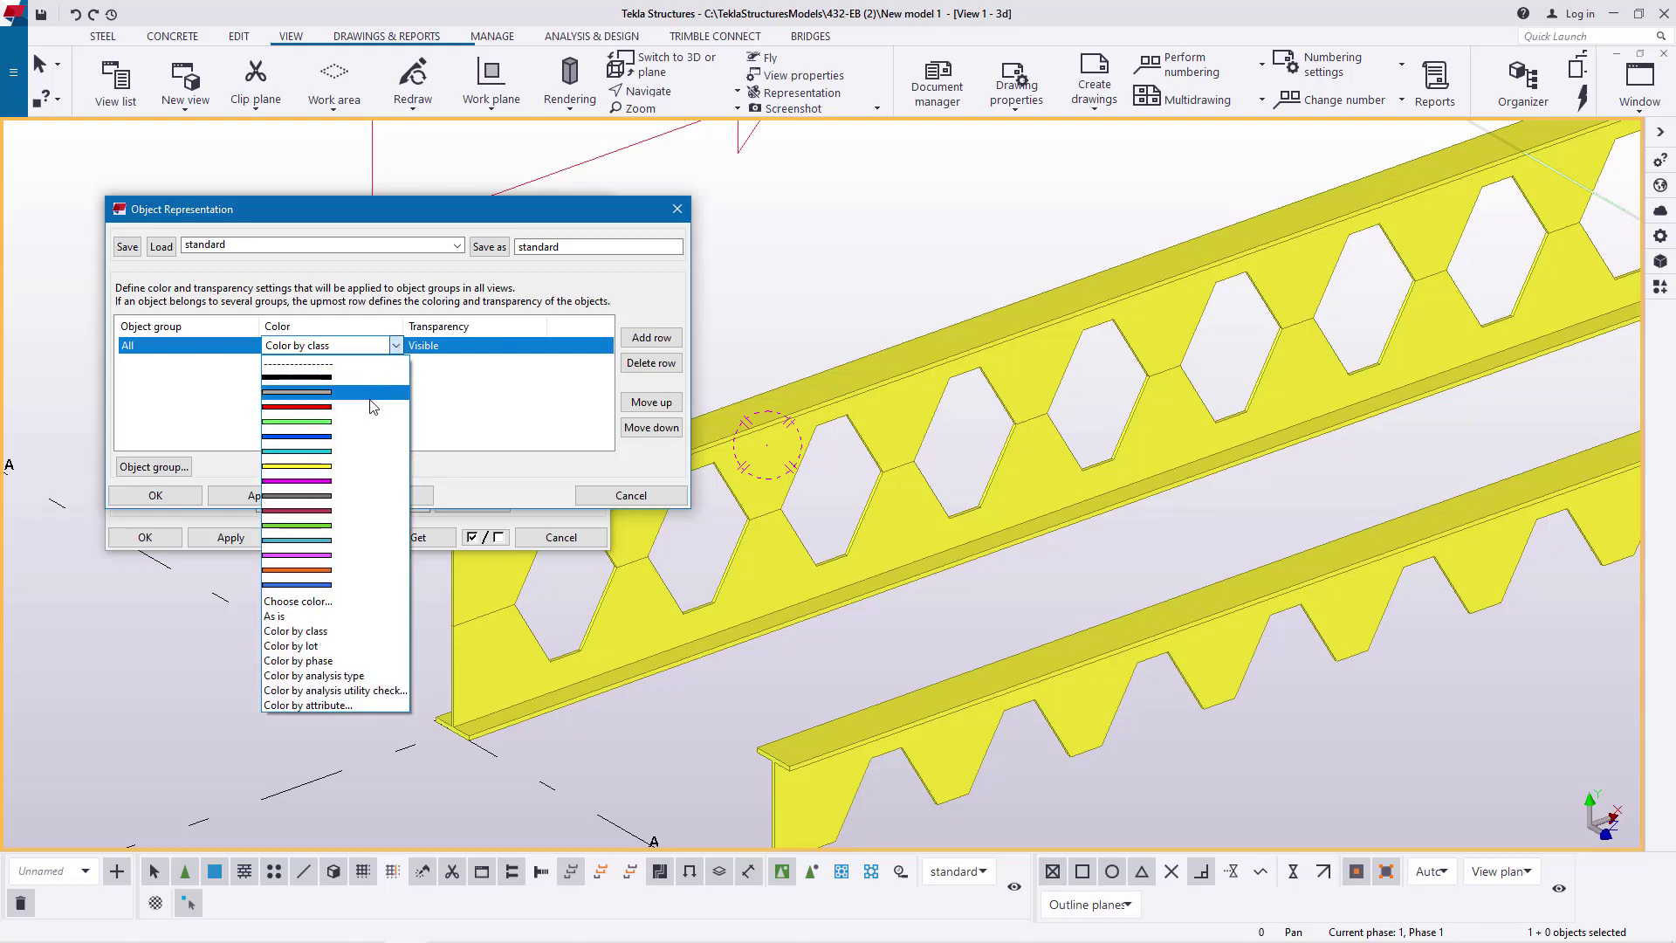
click(367, 435)
click(388, 497)
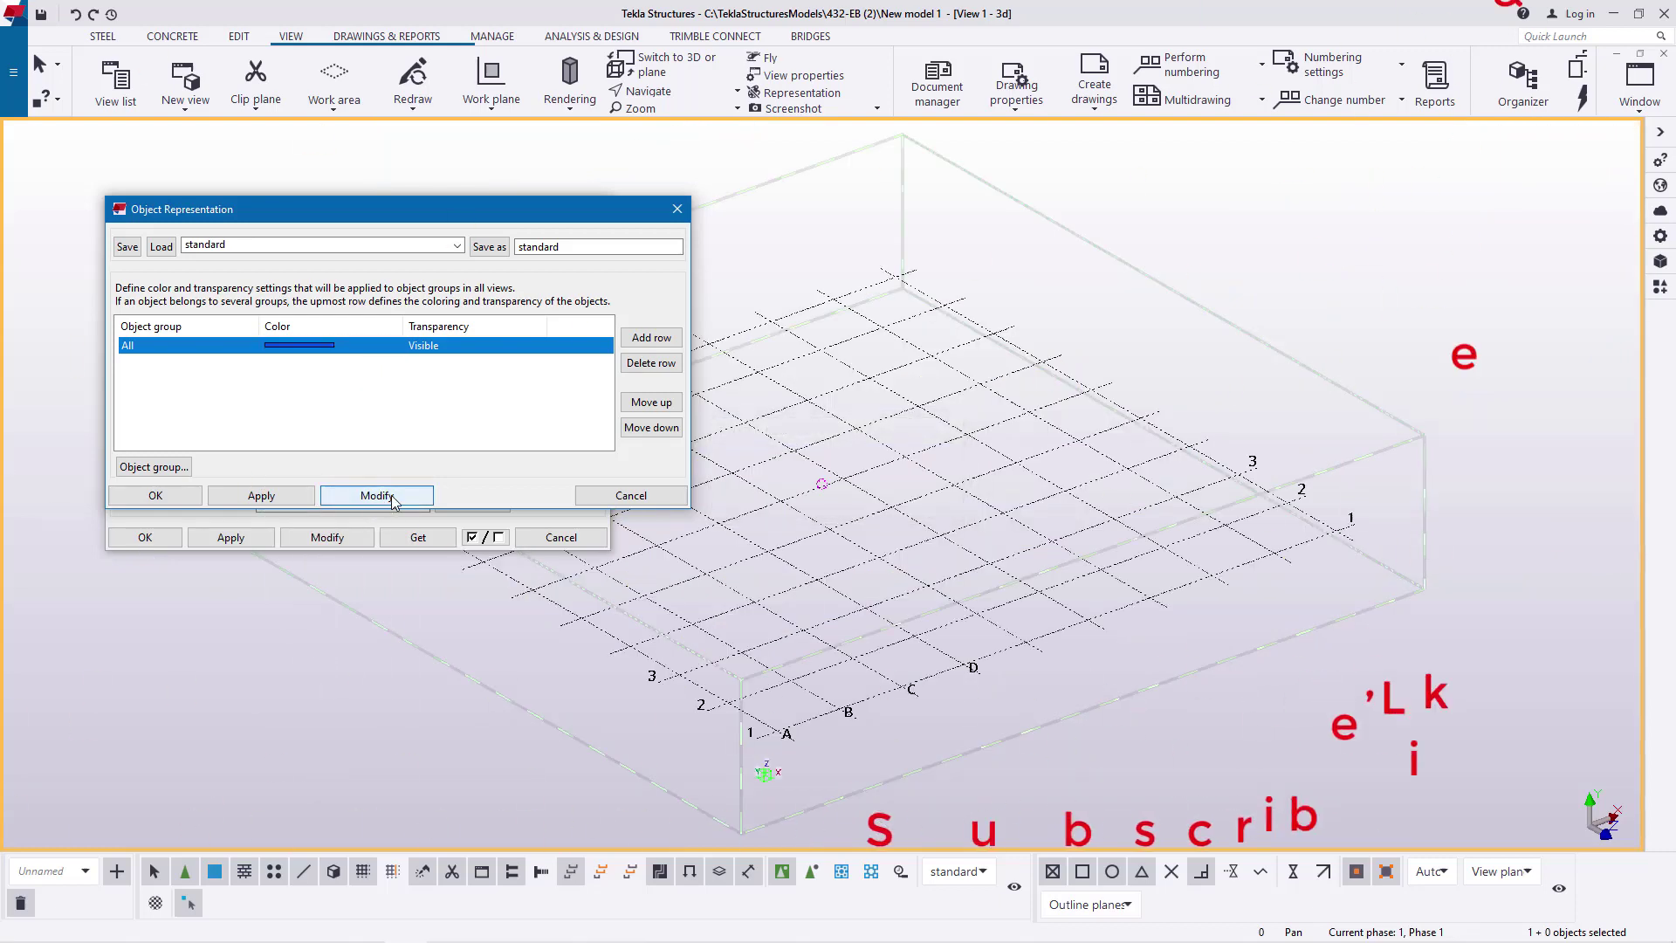
click(162, 495)
click(232, 538)
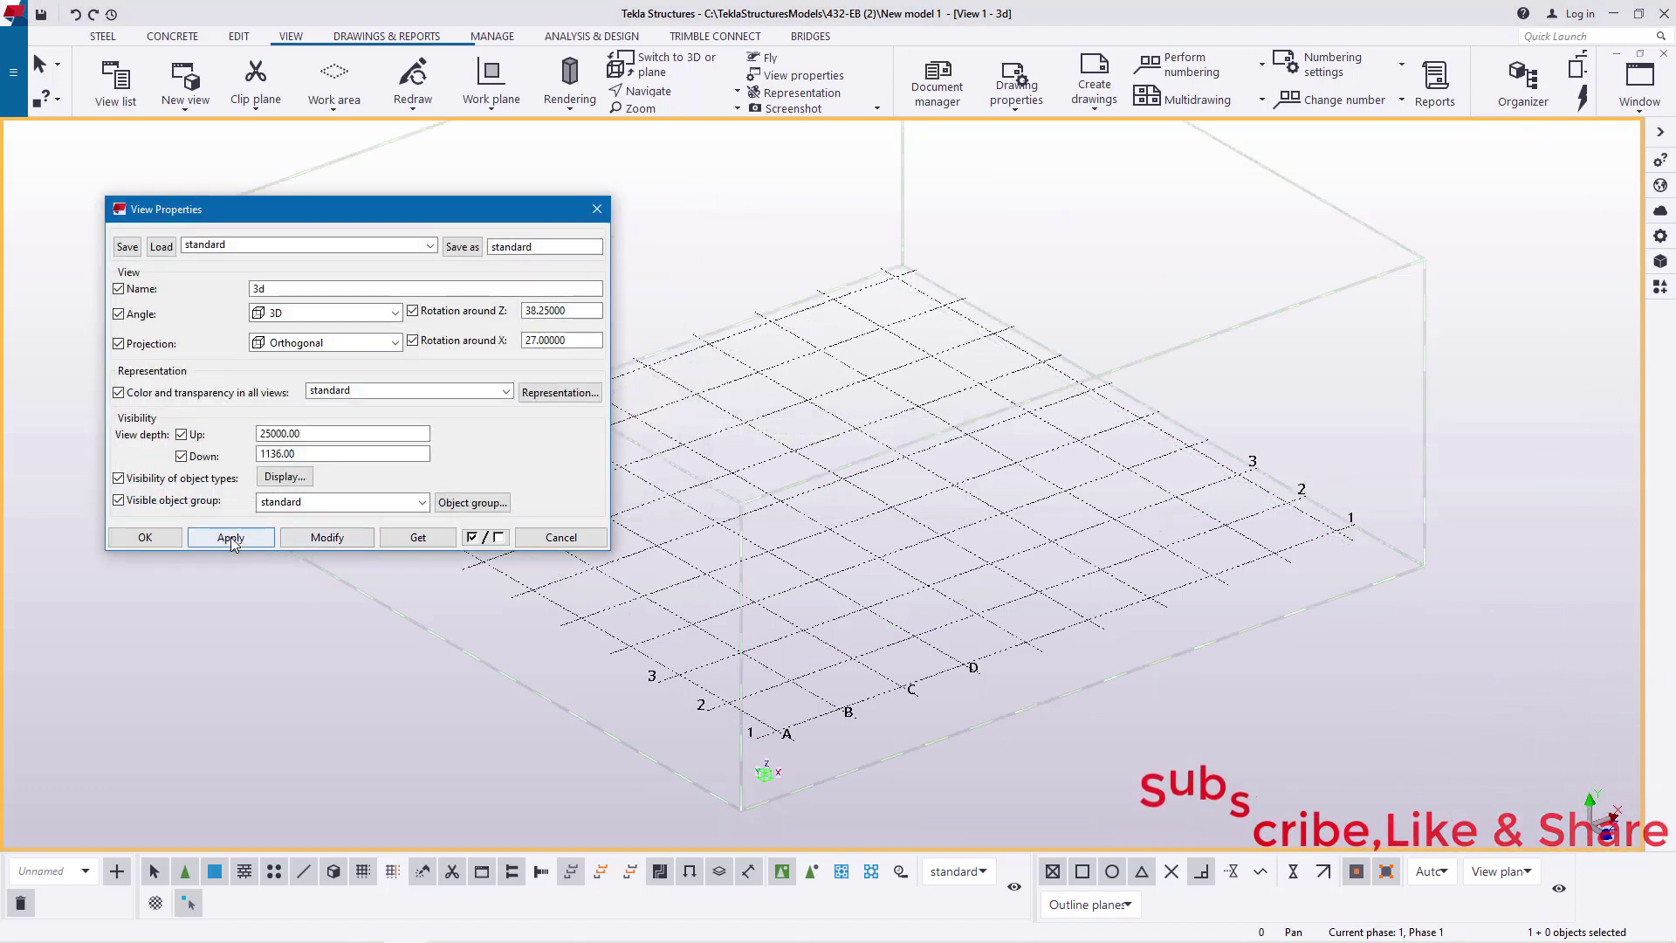
click(145, 536)
Zoom in and inspect the view and castellated beam properties without changing them
scroll(417, 537, up, 10)
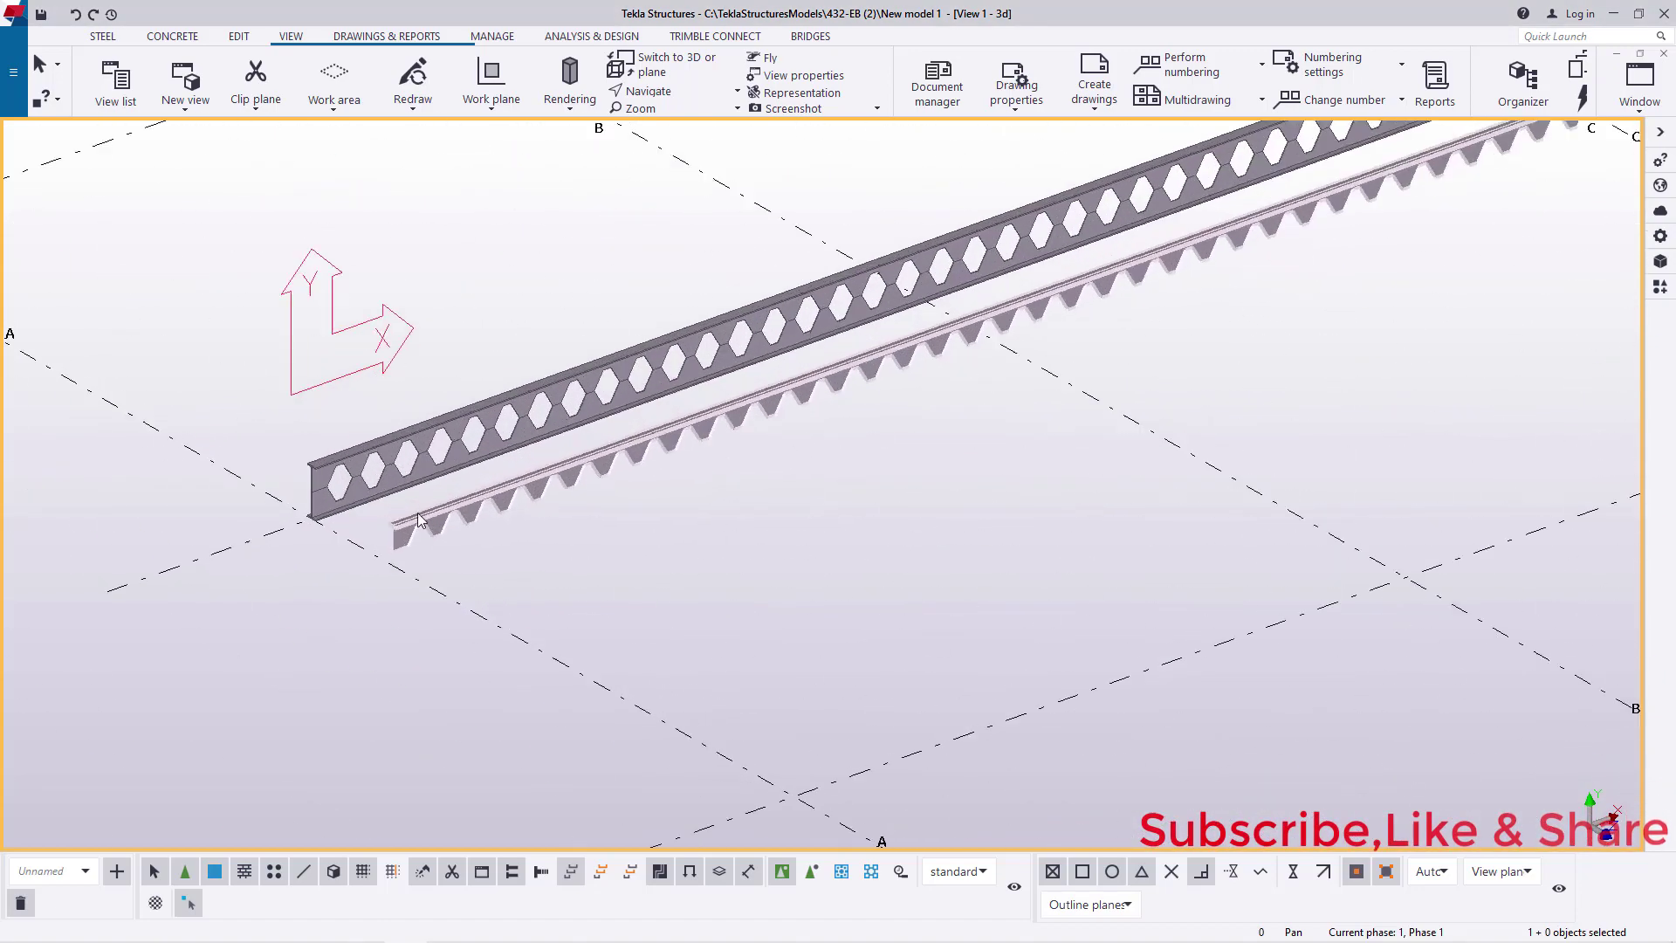
scroll(419, 520, up, 5)
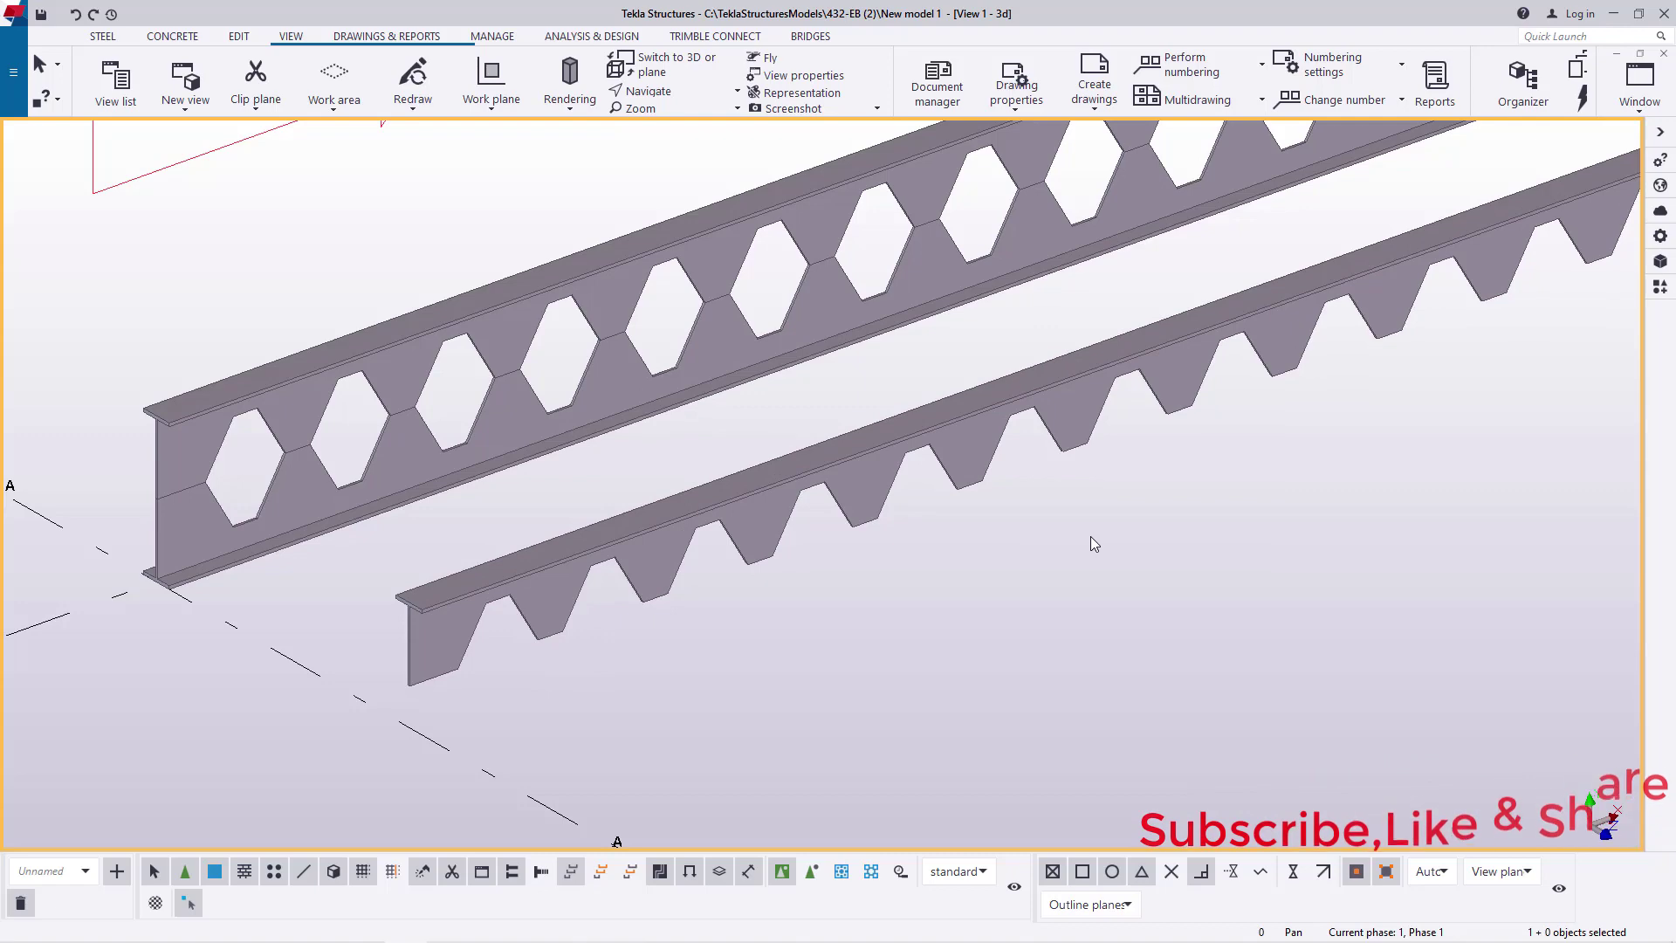
double_click(1091, 536)
click(597, 209)
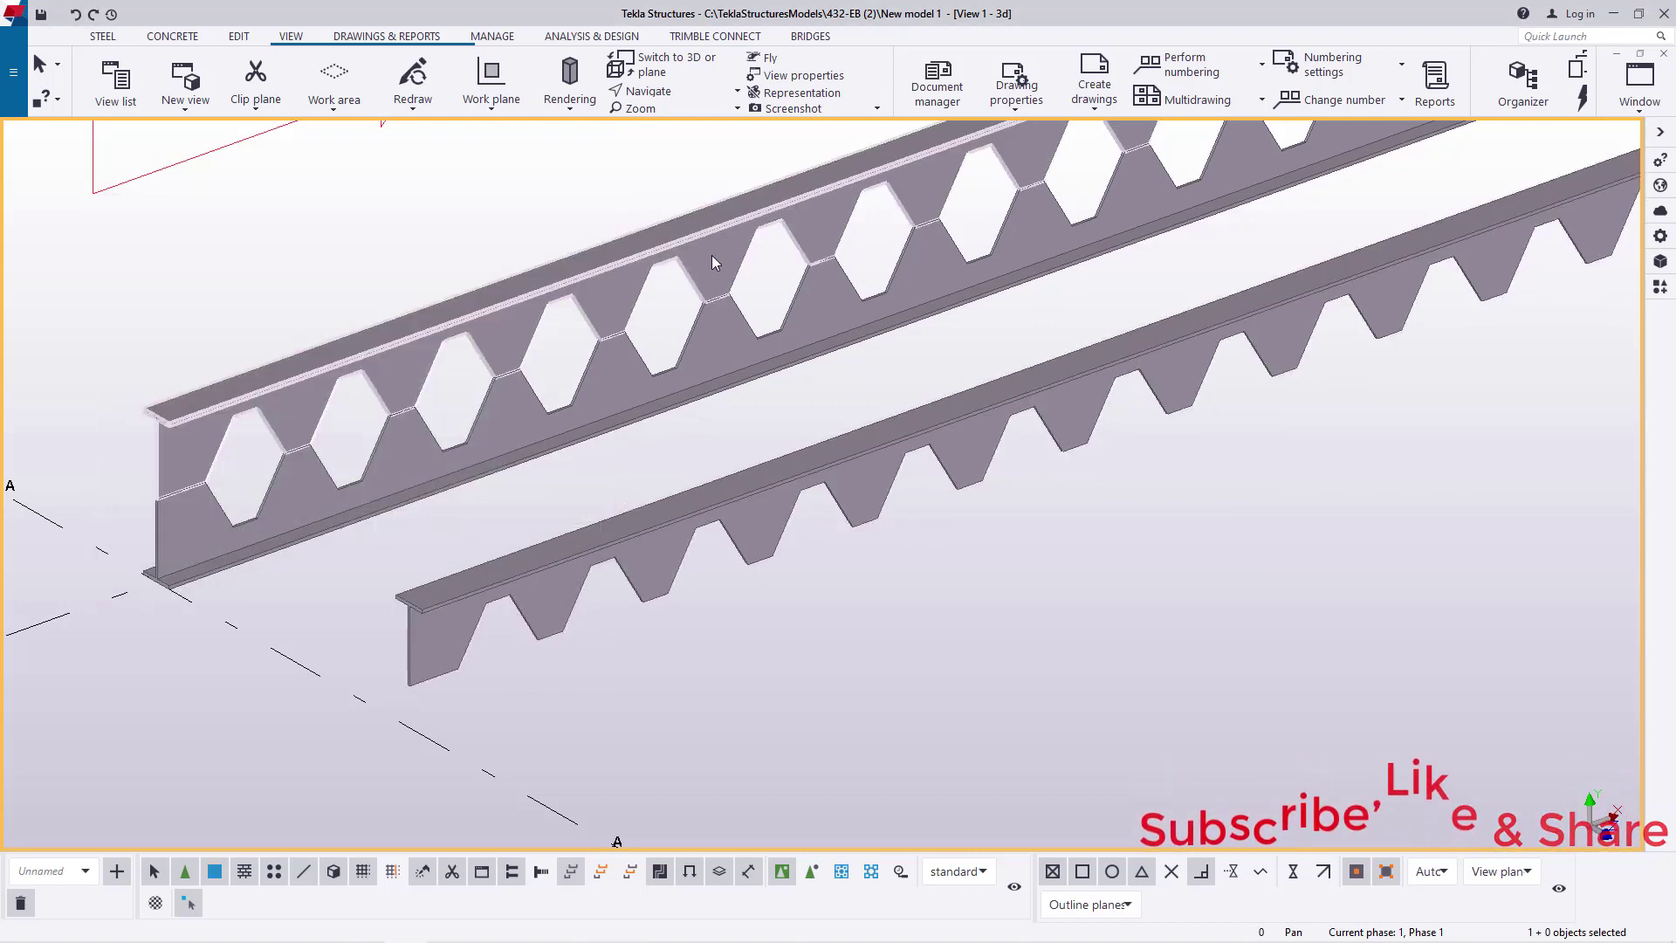
double_click(714, 254)
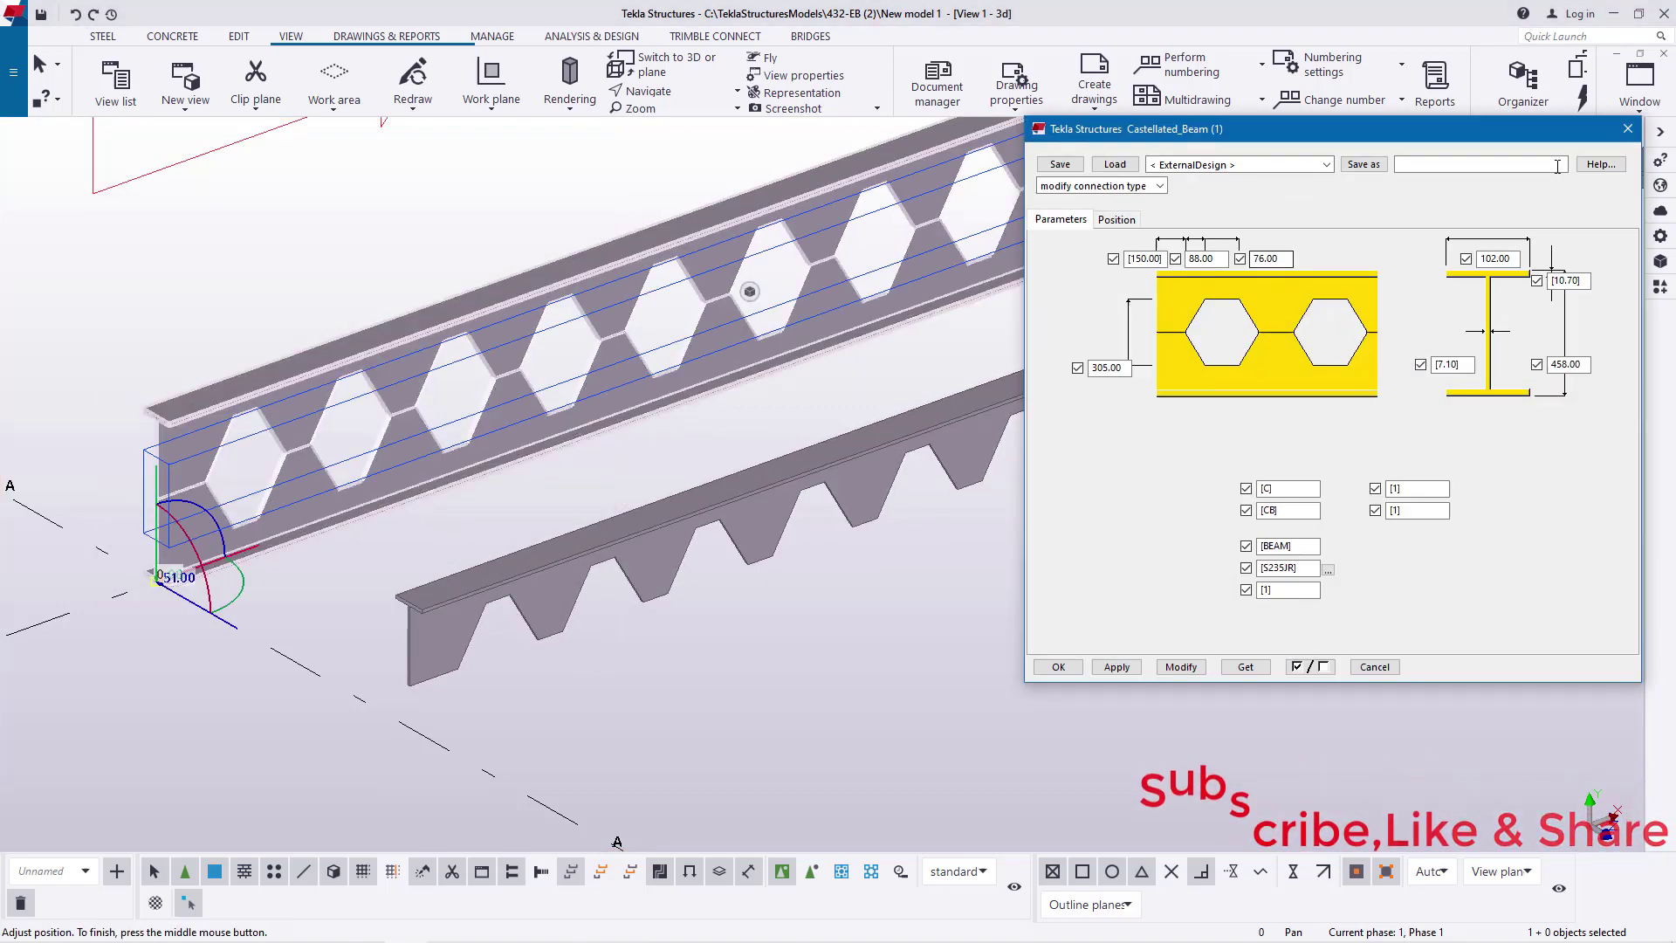
click(1628, 129)
Reapply blue to the All row in object representation and confirm the view properties
double_click(1013, 589)
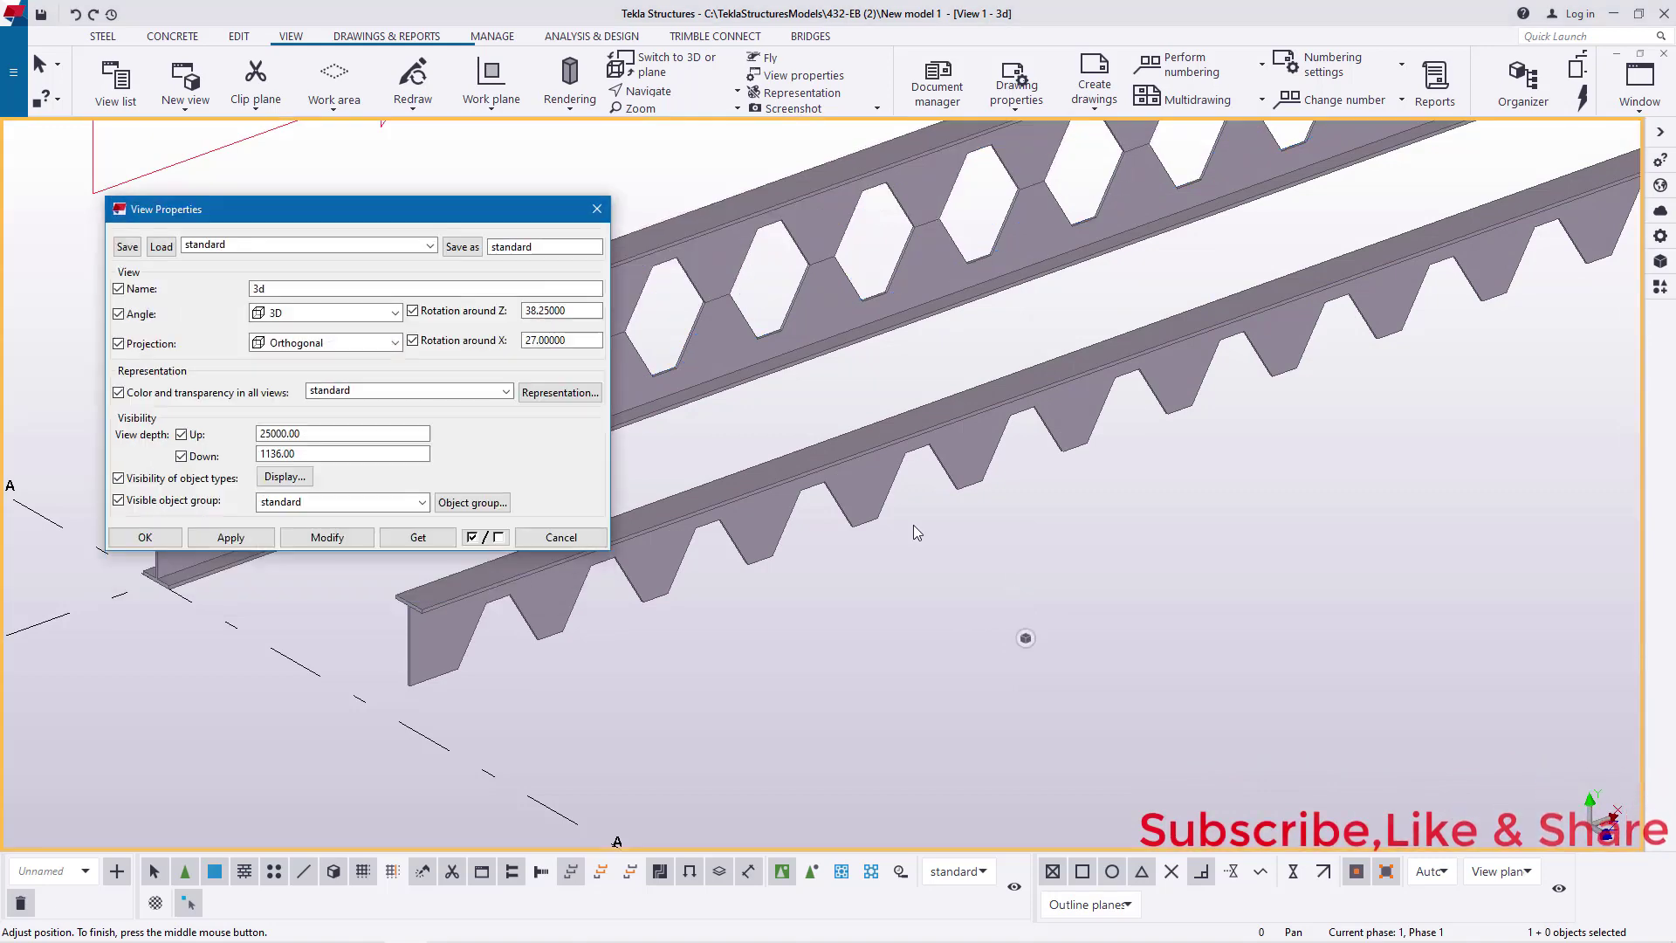
click(559, 391)
click(329, 345)
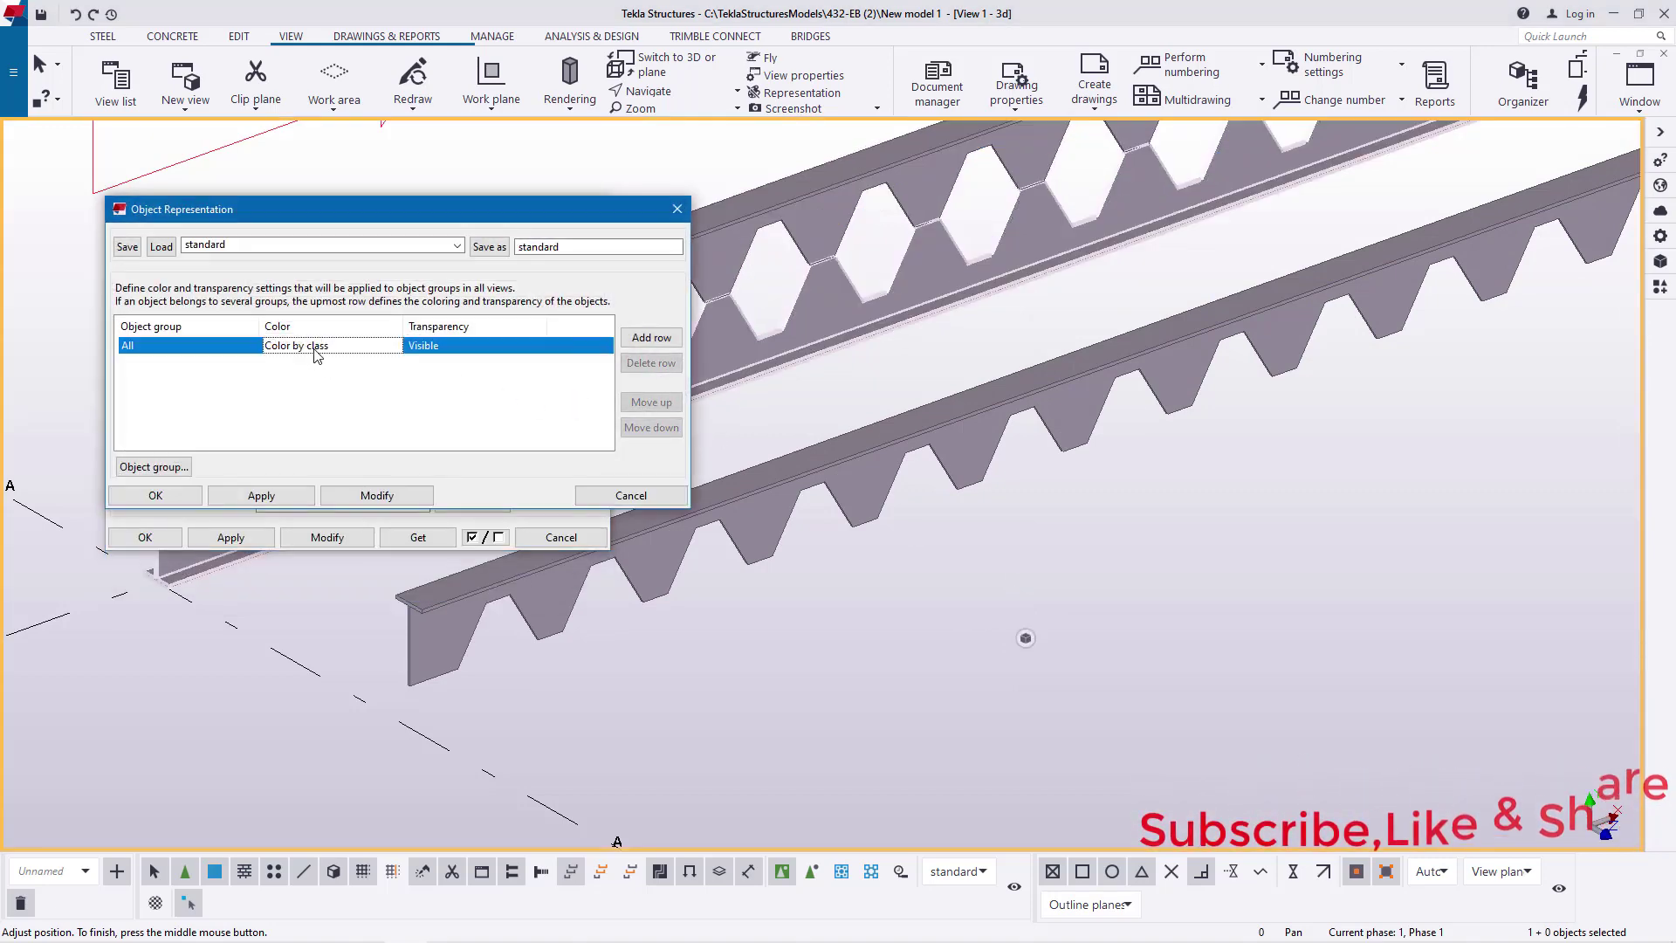
click(399, 347)
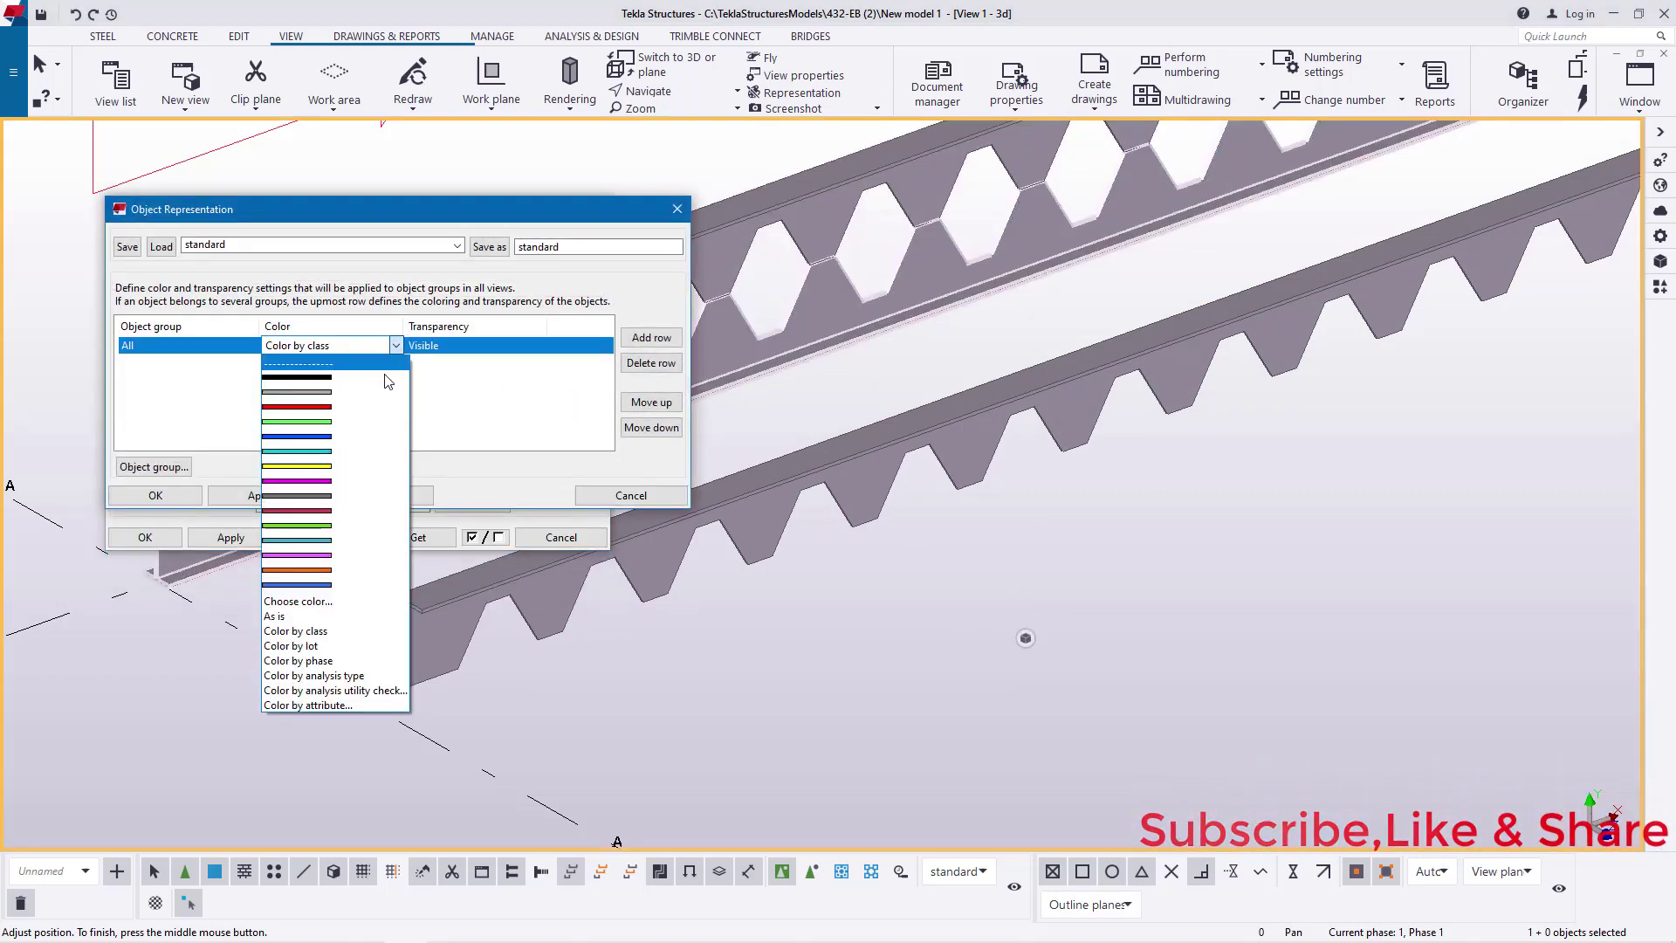
click(322, 437)
click(376, 495)
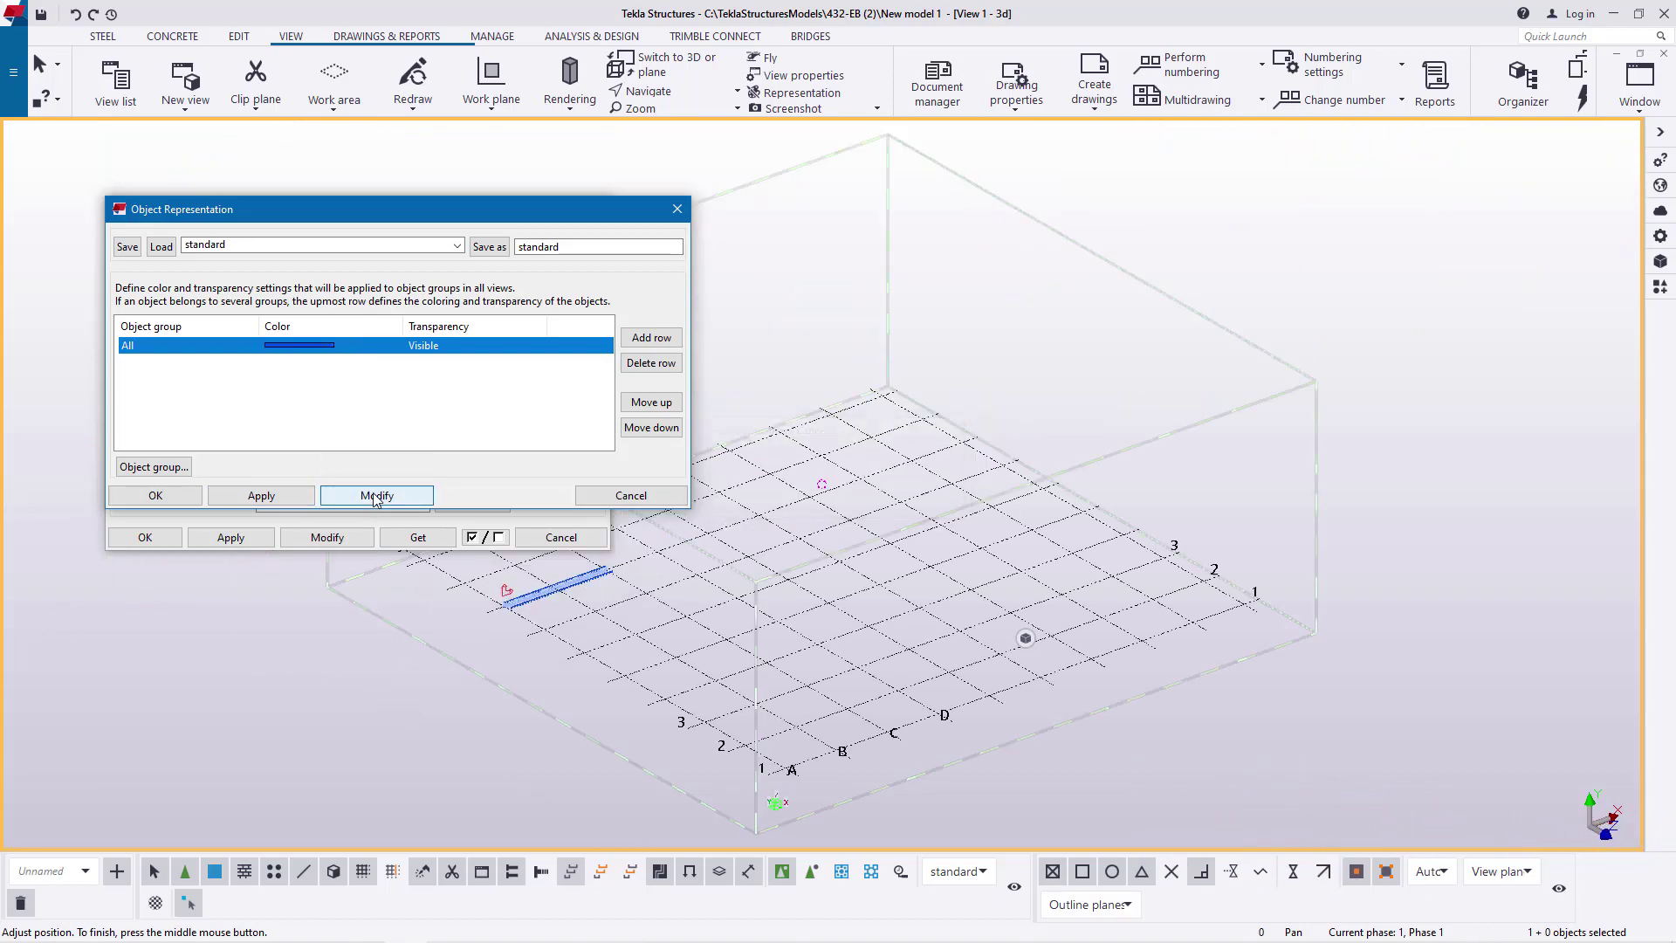
click(176, 499)
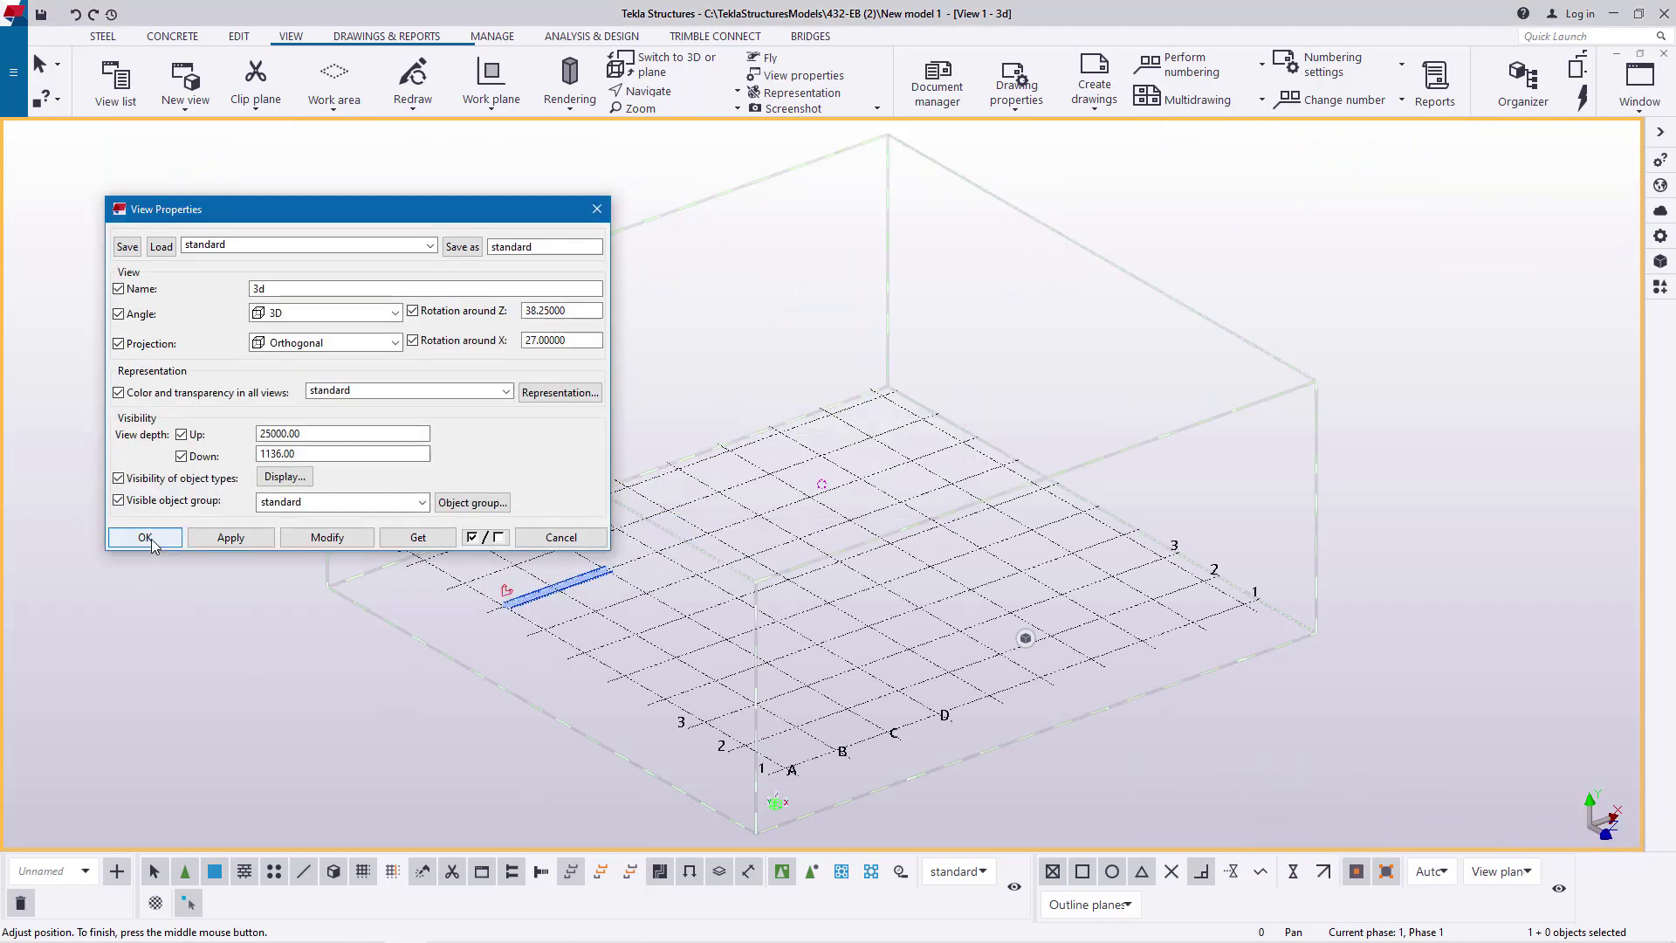
click(150, 537)
scroll(574, 617, up, 5)
scroll(573, 617, up, 8)
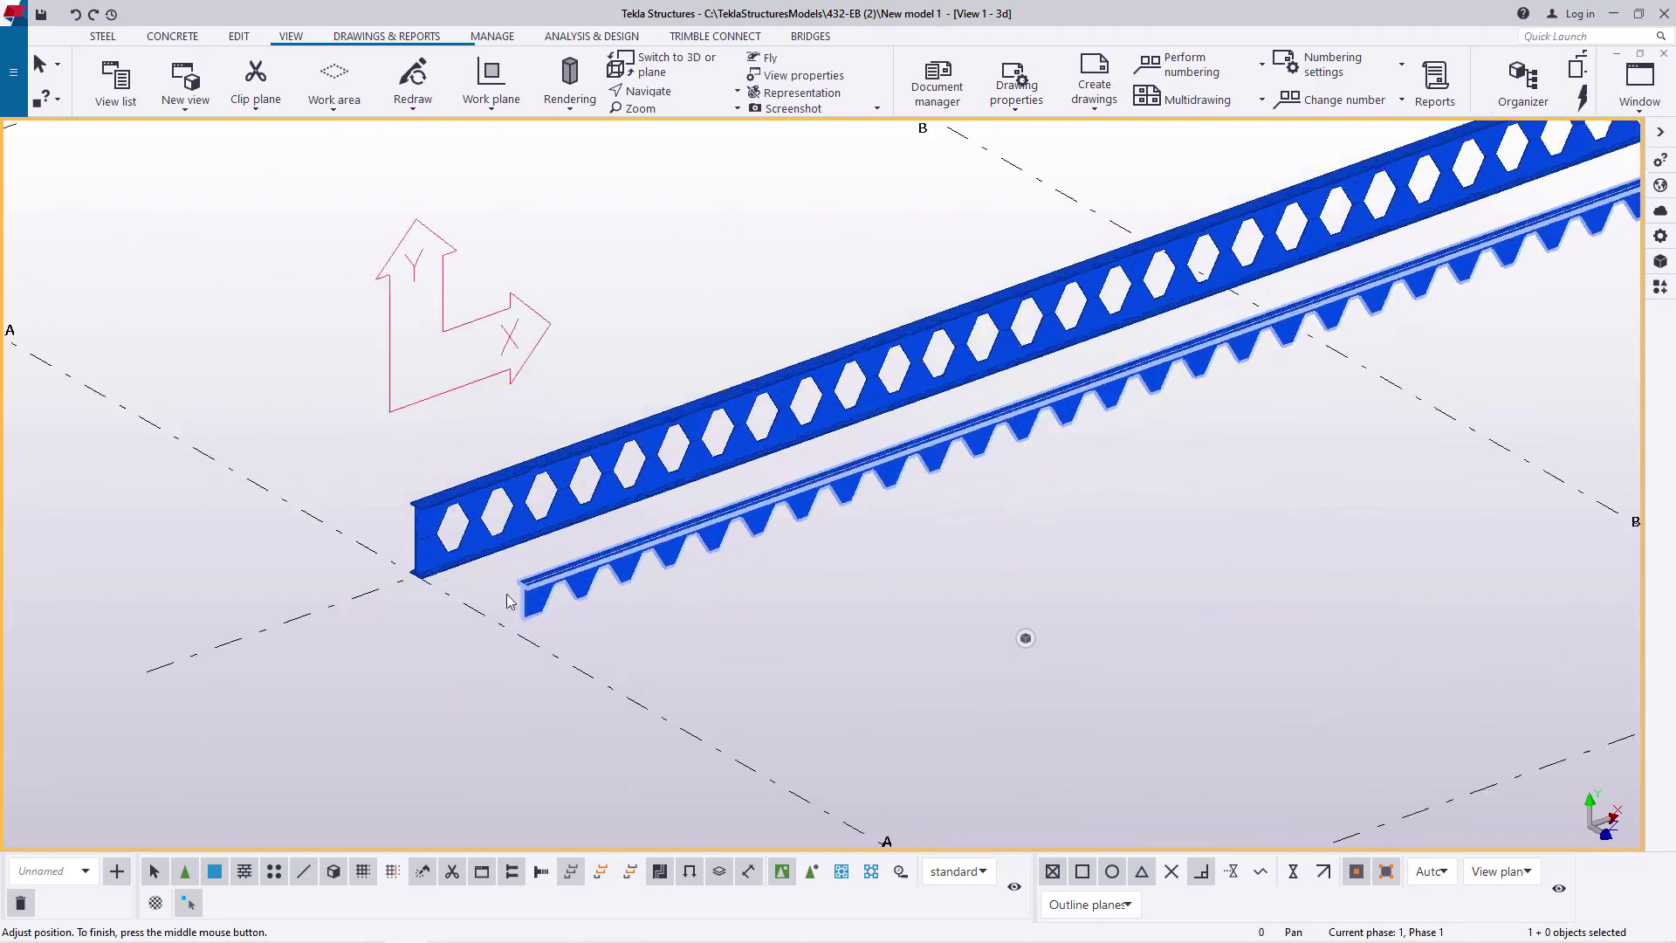
middle_drag(789, 433, 960, 625)
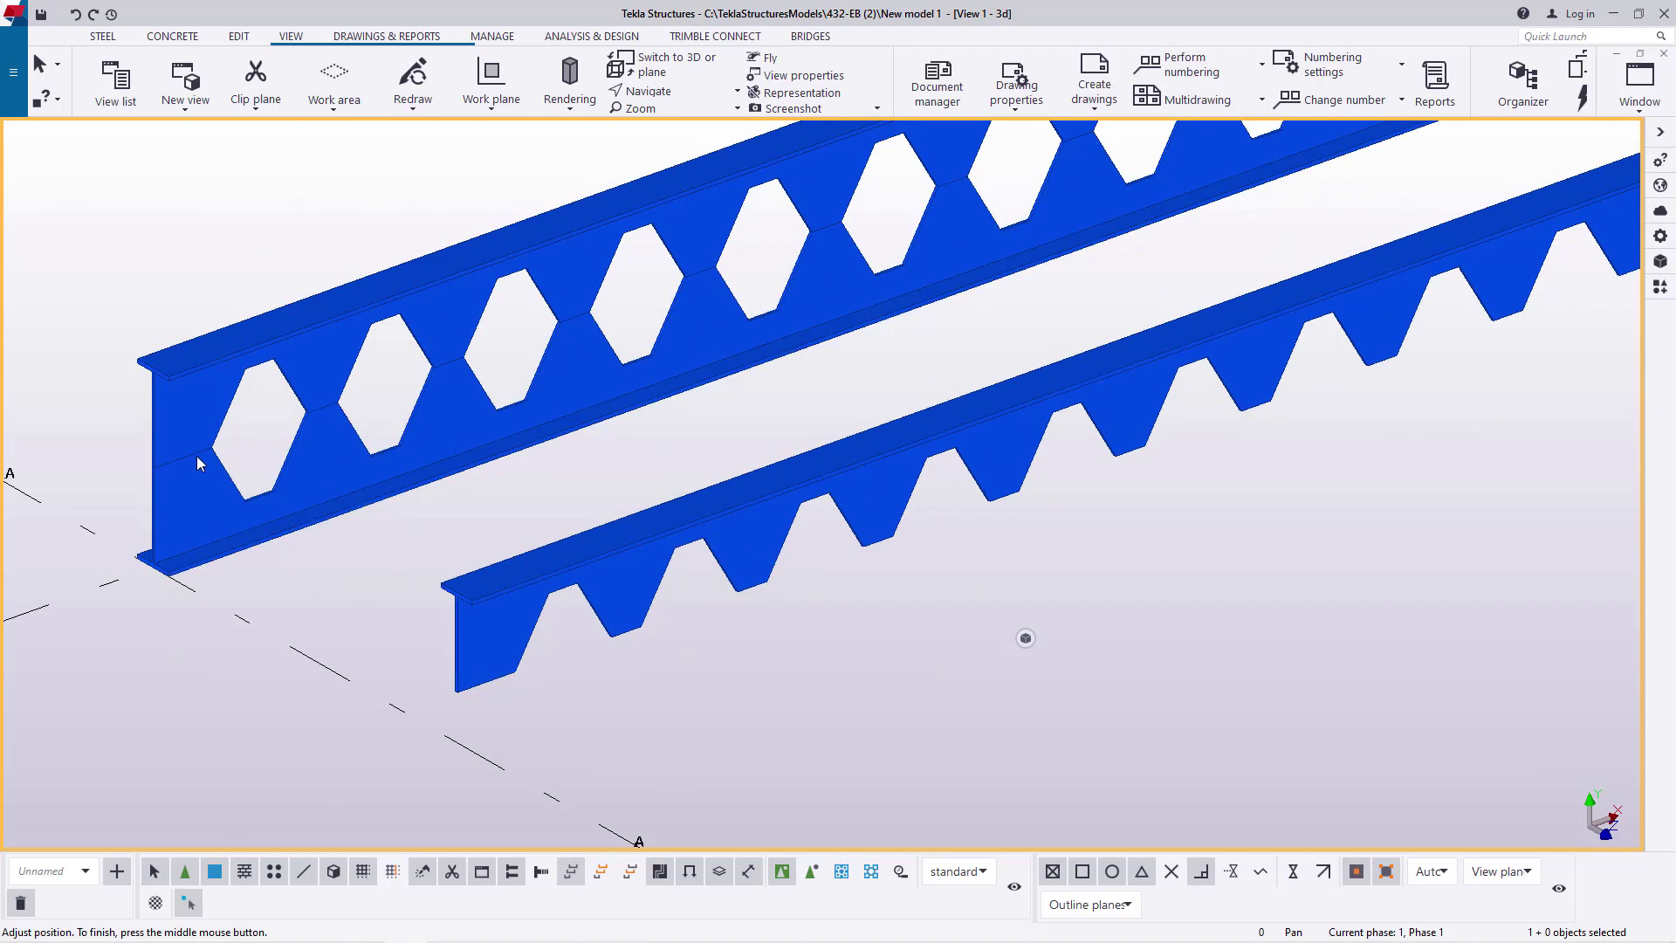
scroll(183, 467, up, 4)
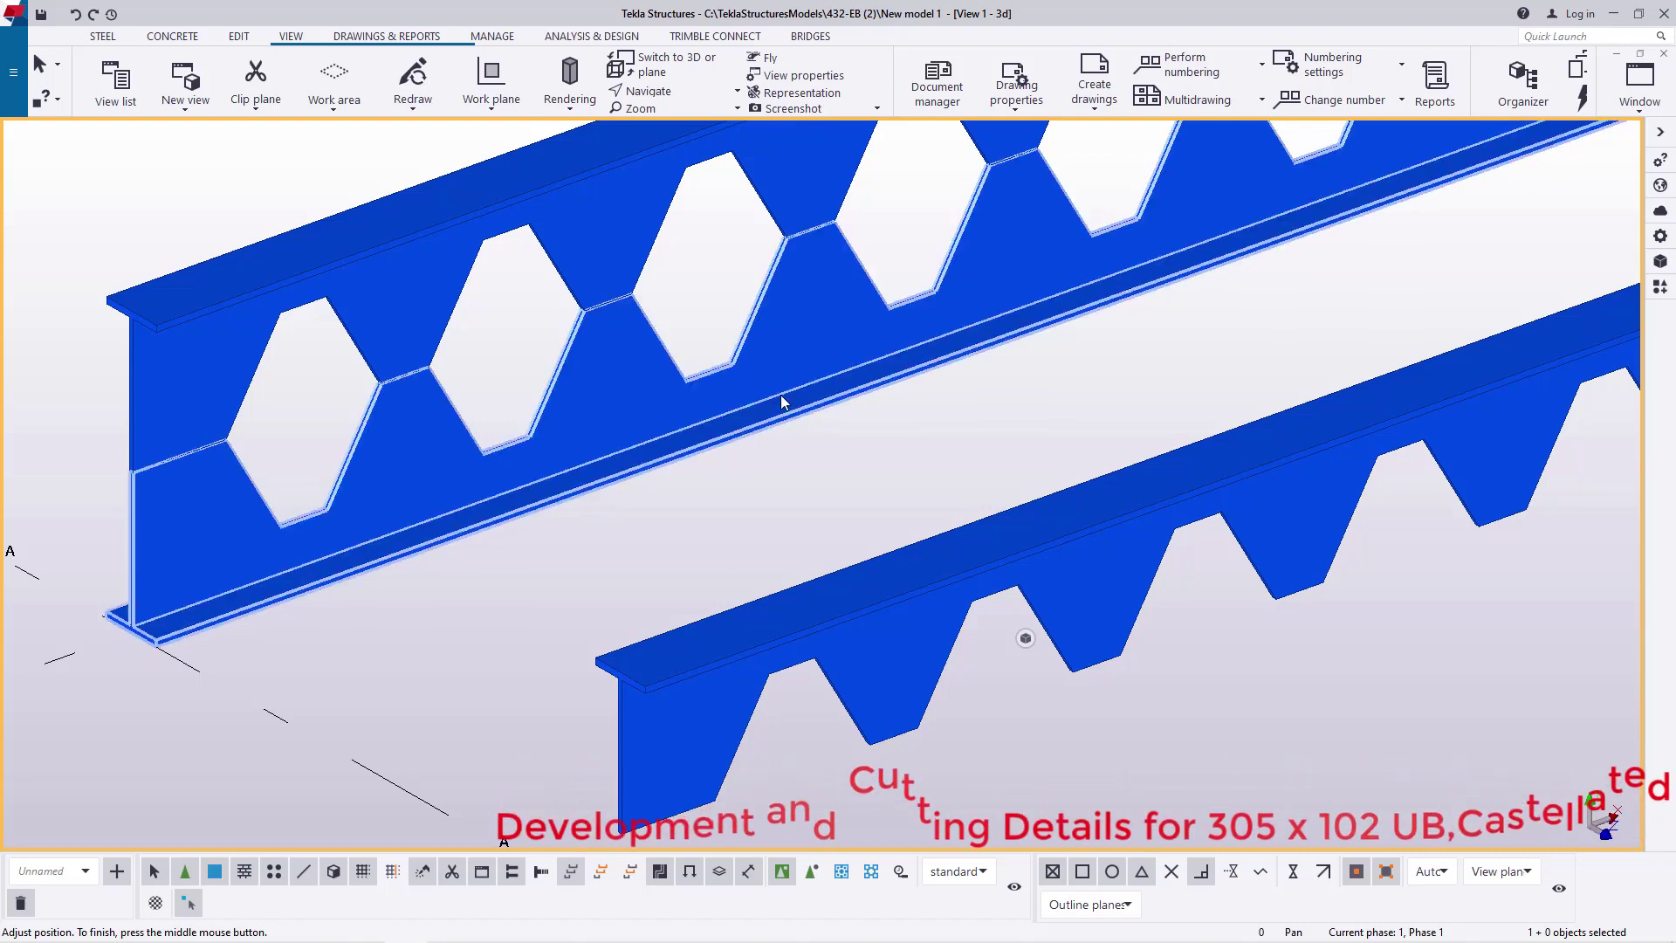
Open the Castellated_Beam properties dialog for the beam and reposition it to read its dimensions
double_click(677, 263)
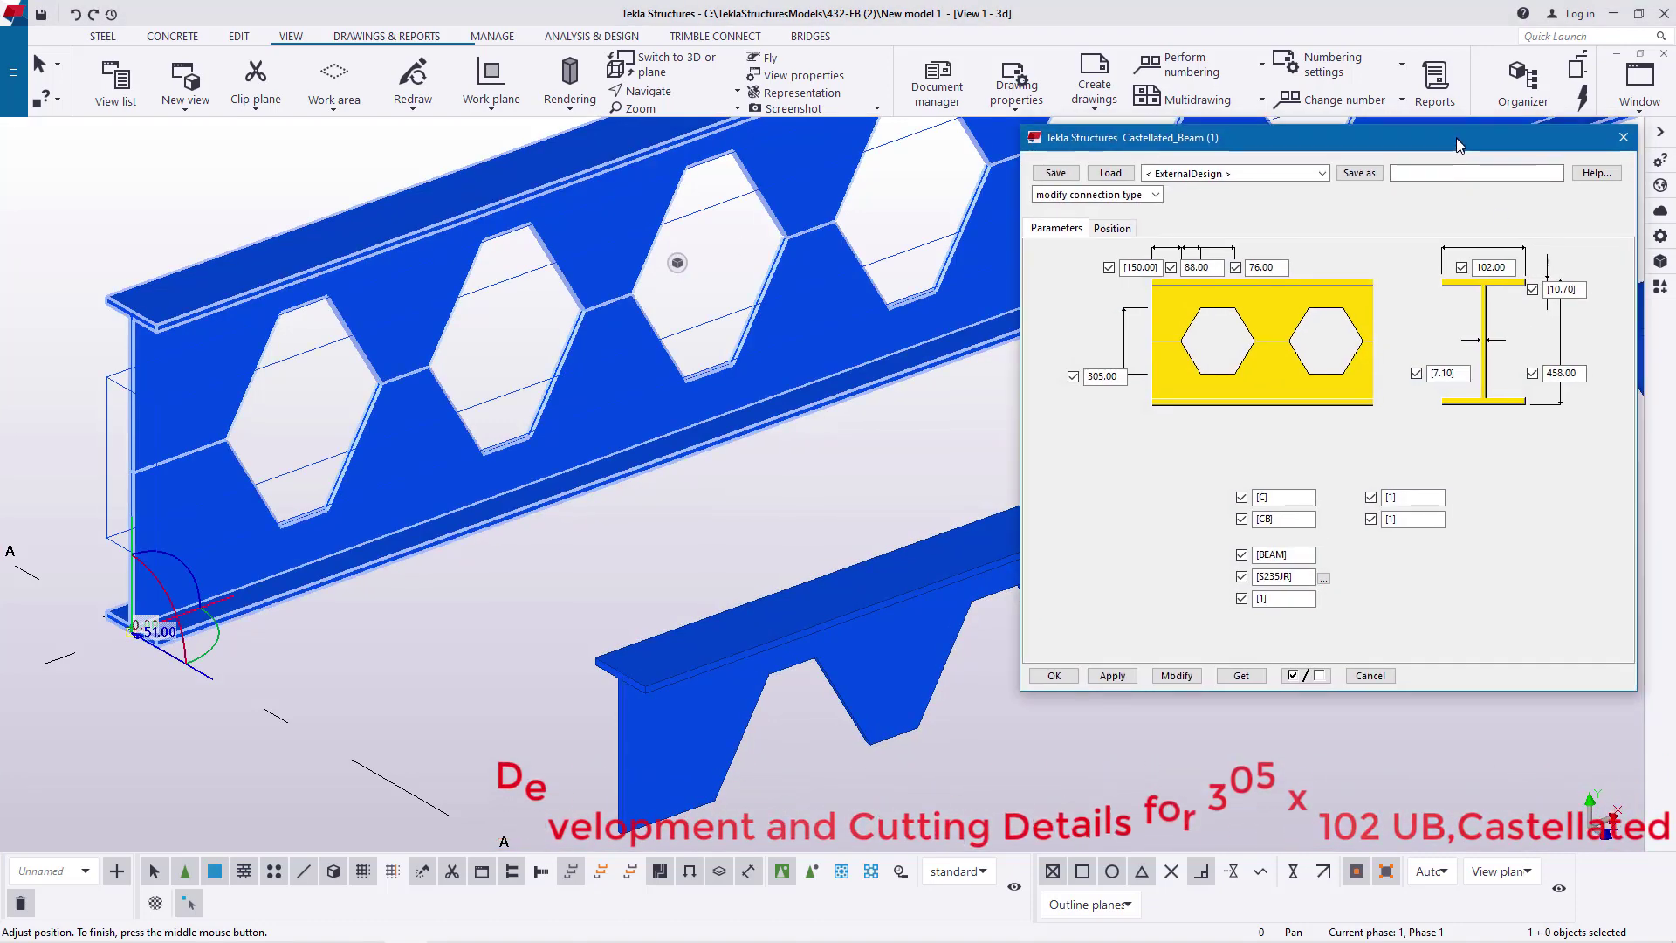
drag(1460, 127, 1463, 129)
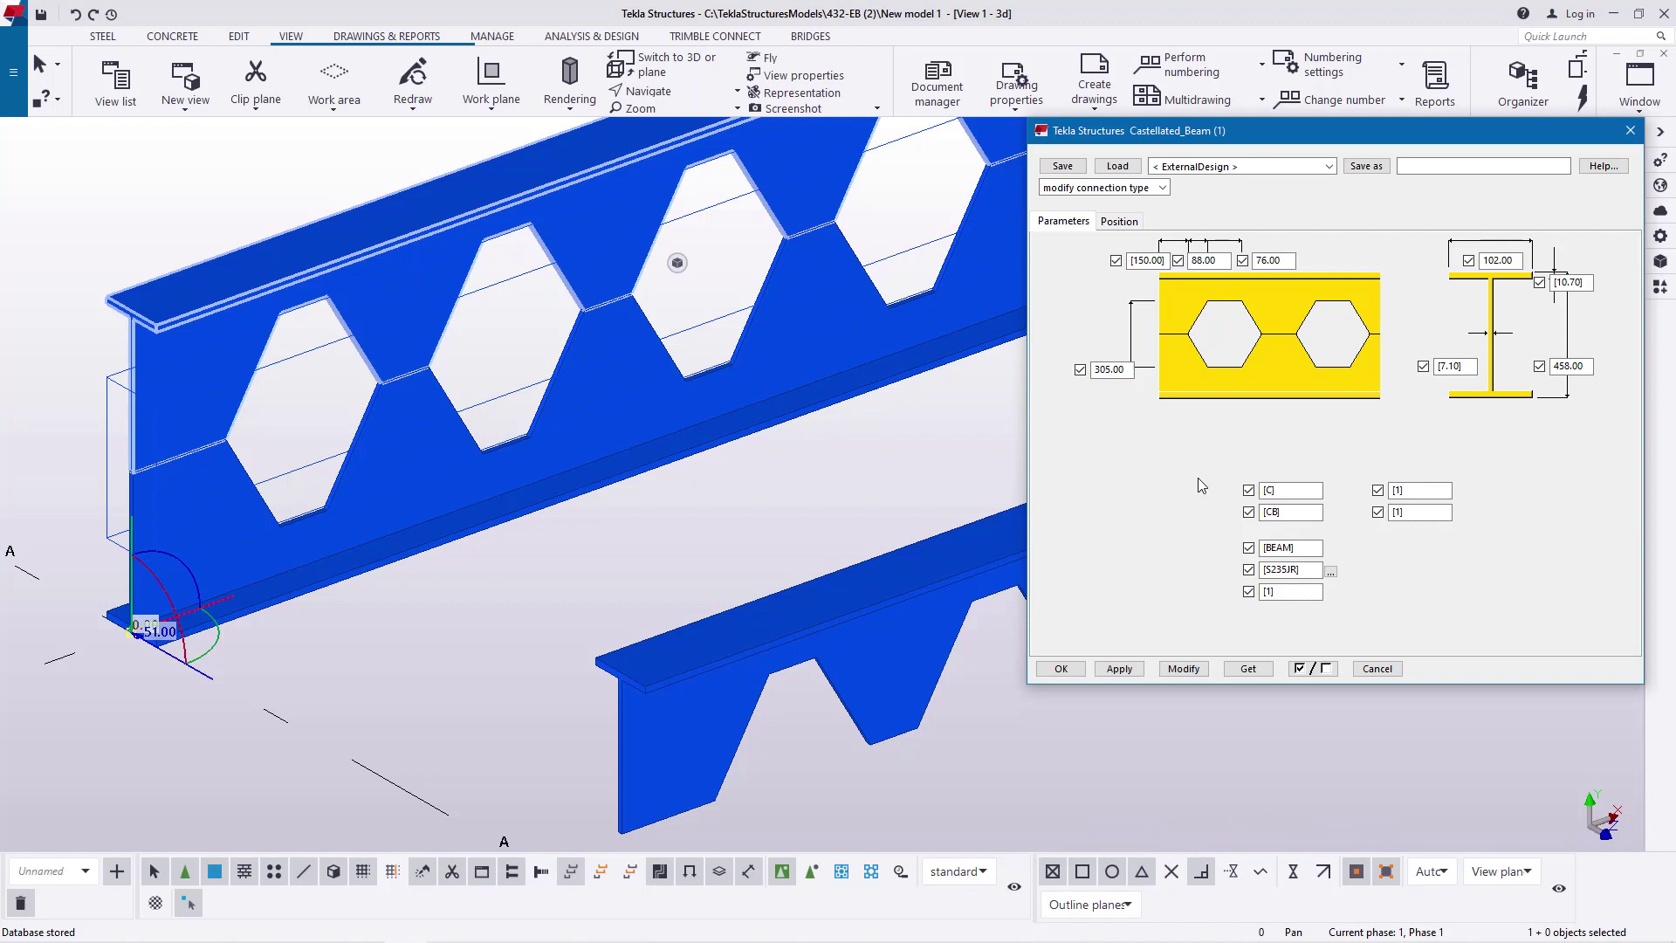
mouse_move(1440, 140)
mouse_down()
mouse_move(1408, 142)
mouse_move(1438, 141)
mouse_up()
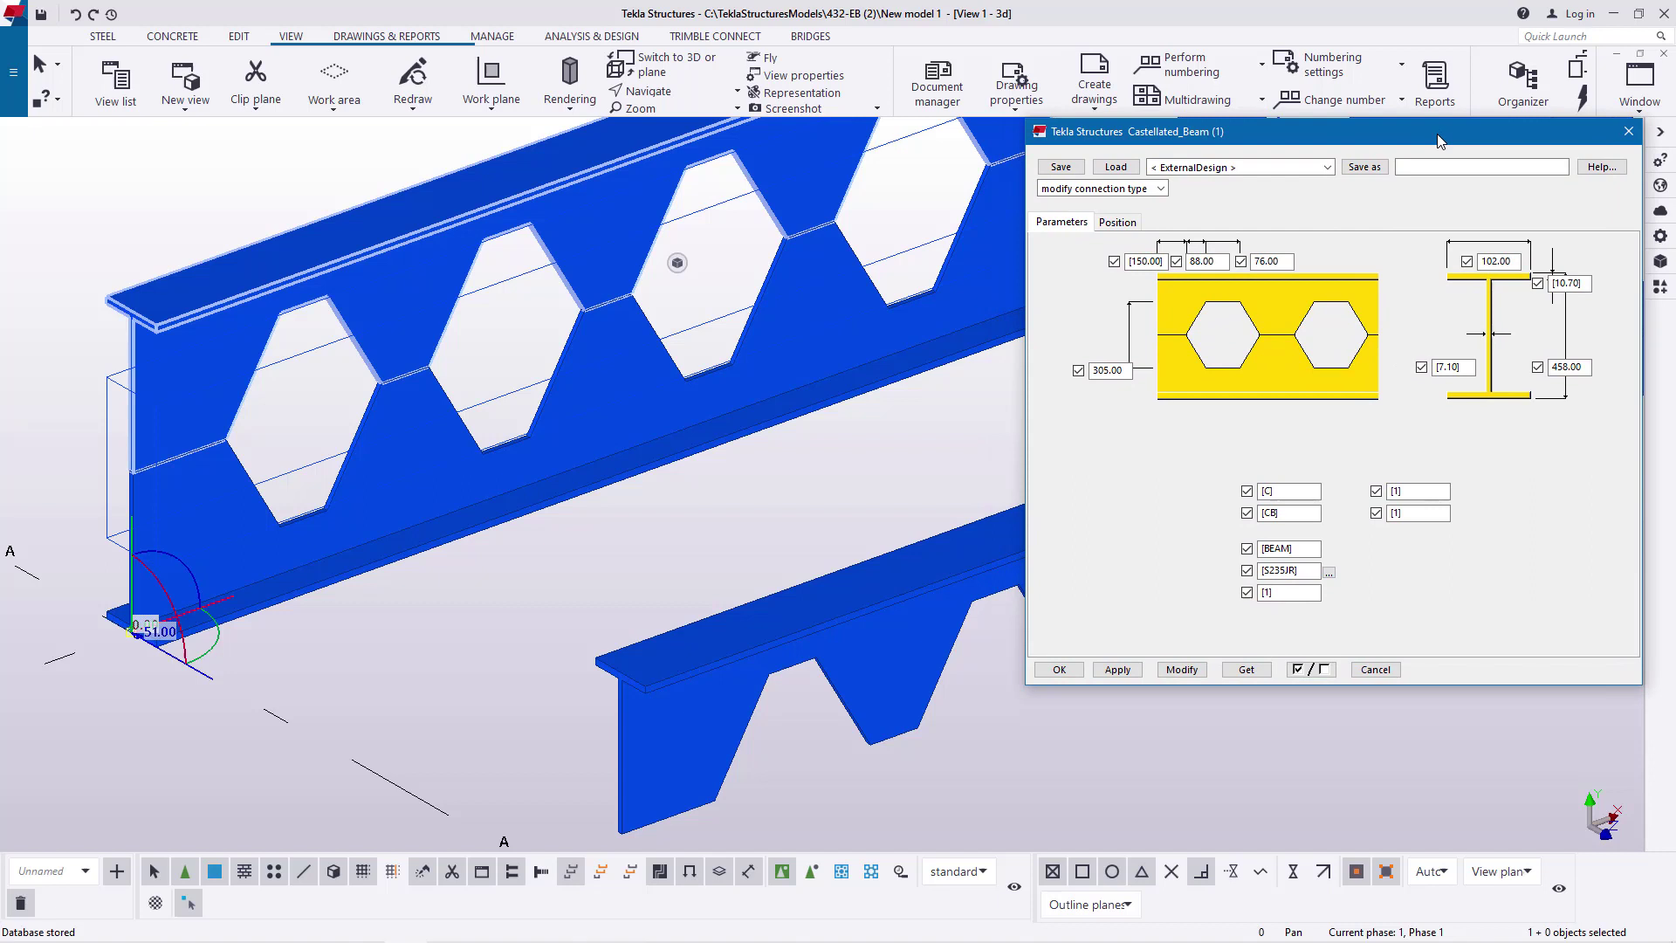
click(888, 470)
click(1105, 491)
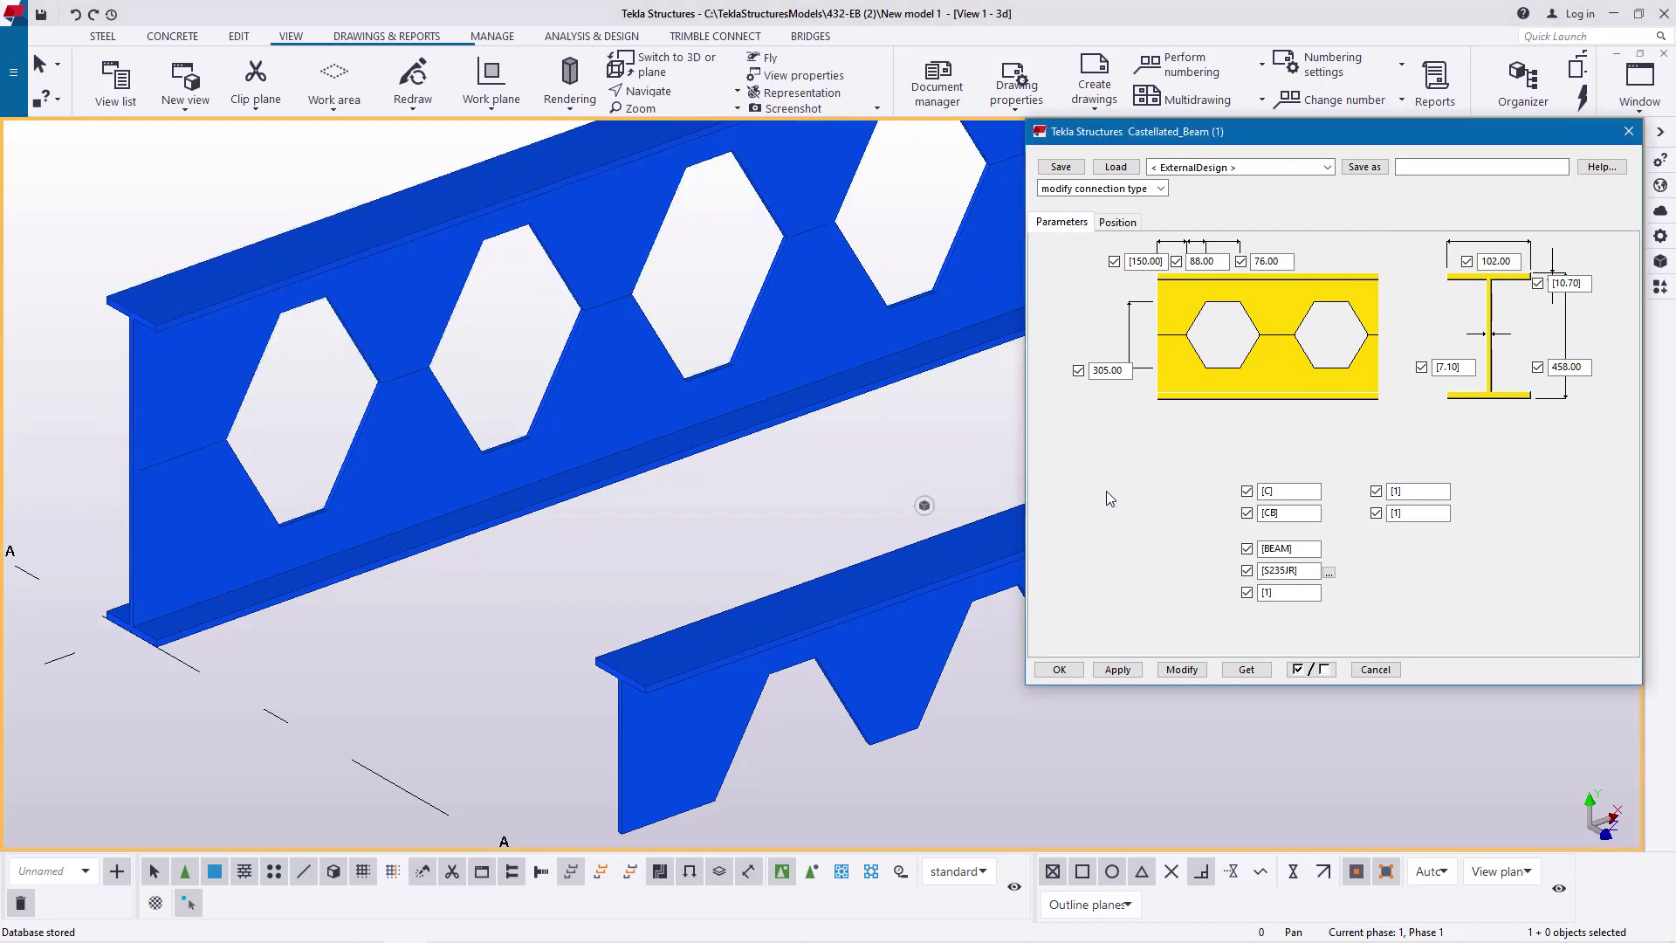